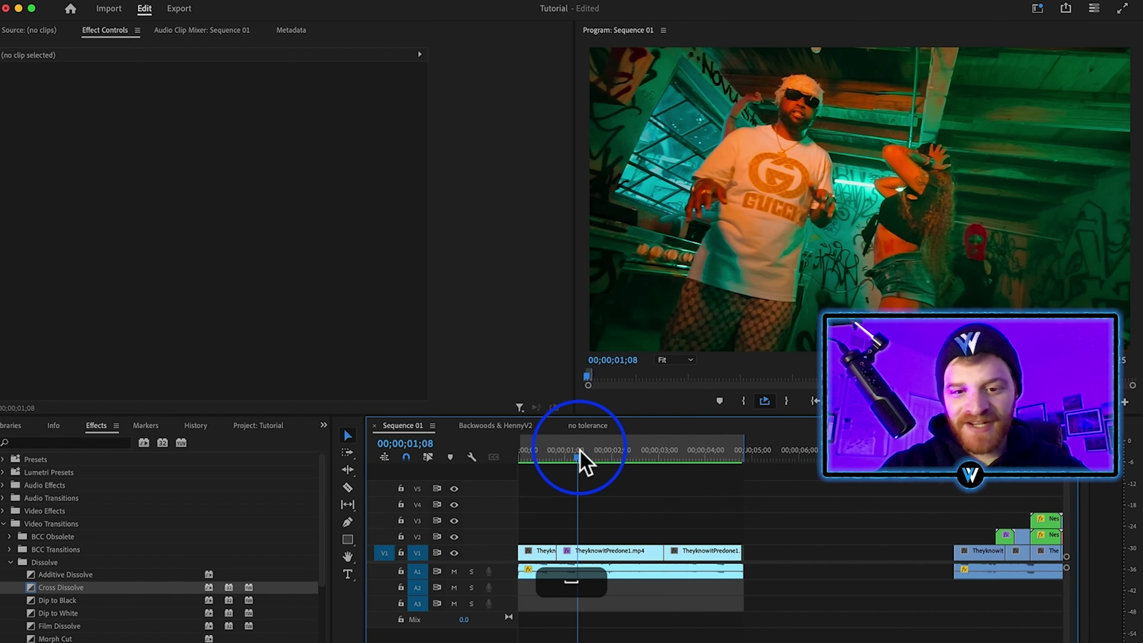
Play the sequence to locate the start of the lyric and split the A1 audio there, at about 00;00;02;04.
{"action": "left_click", "coordinate": [579, 453]}
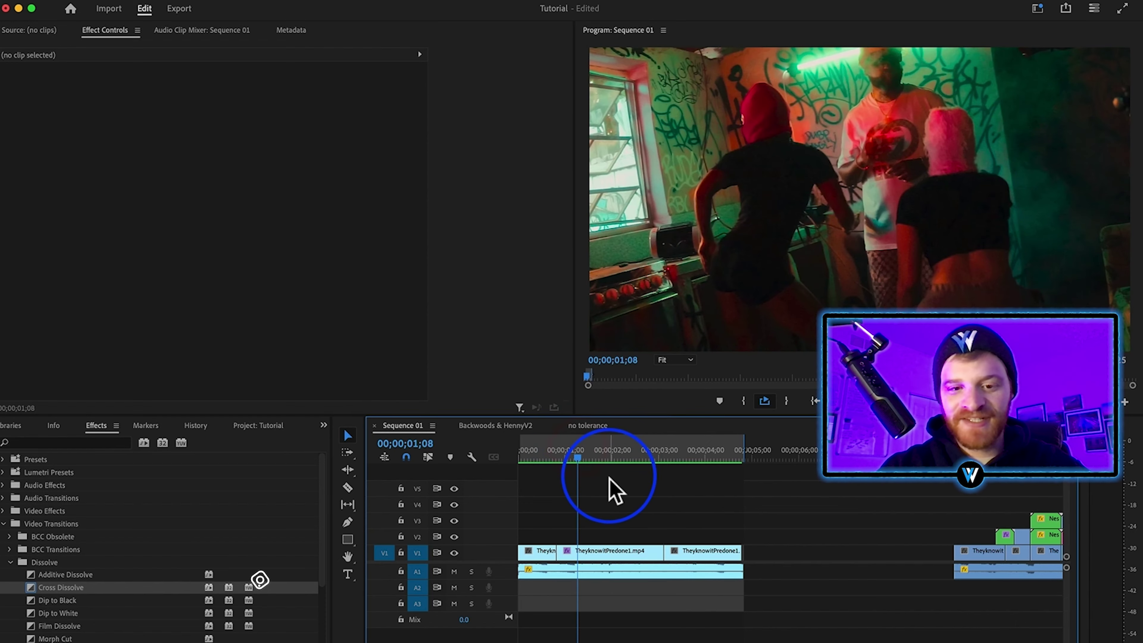
{"action": "key", "text": "space"}
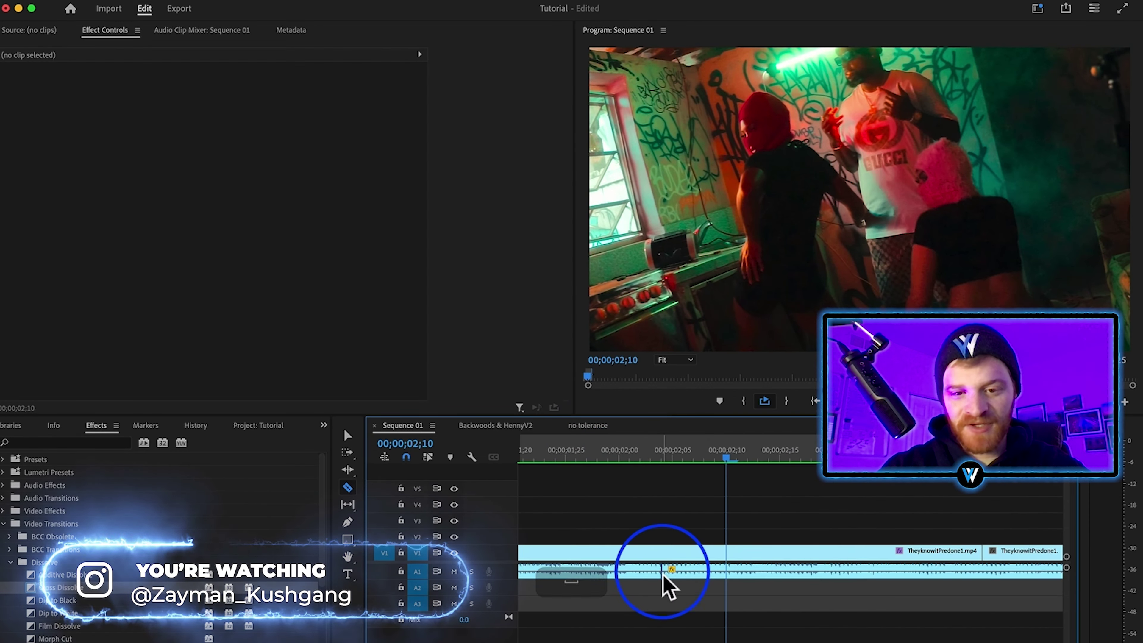
{"action": "left_click", "coordinate": [663, 572]}
{"action": "key", "text": "v"}
Play on to the end of the lyric, split the A1 audio at about 00;00;02;21, and select the isolated segment.
{"action": "left_click", "coordinate": [576, 453]}
{"action": "key", "text": "space"}
{"action": "key", "text": "space"}
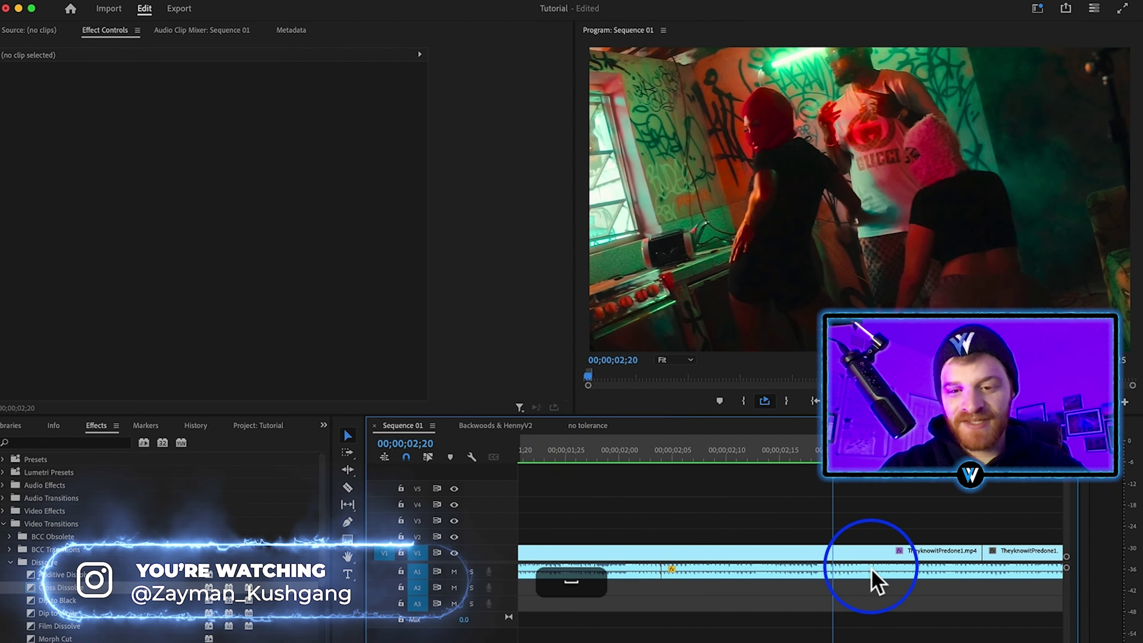
{"action": "key", "text": "c"}
{"action": "left_click", "coordinate": [843, 570]}
{"action": "key", "text": "v"}
{"action": "left_click", "coordinate": [699, 568]}
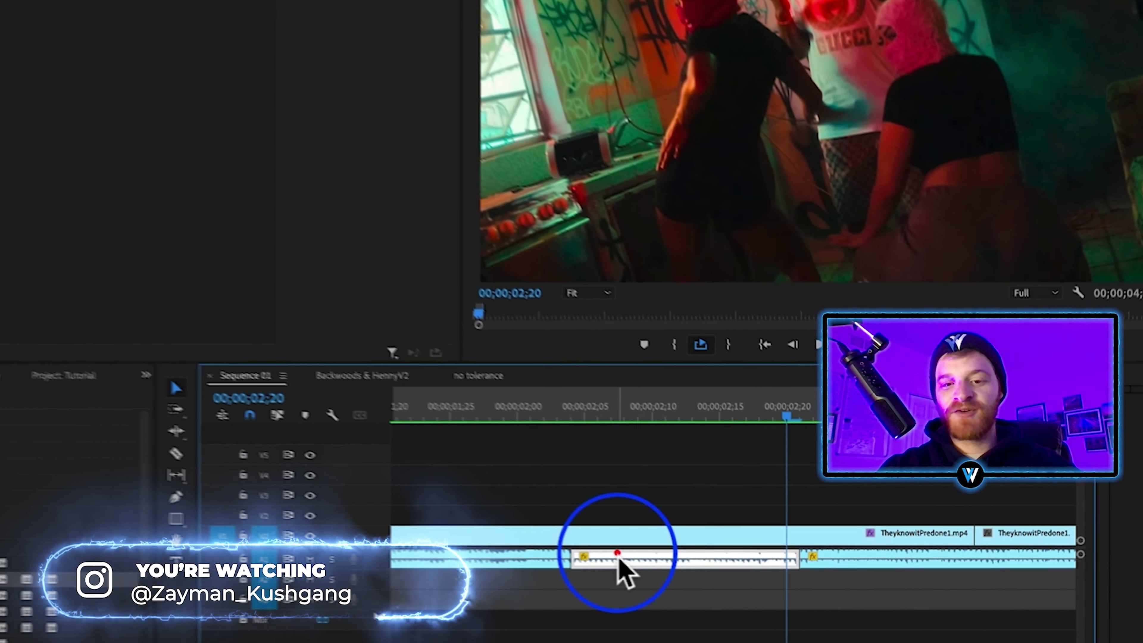
Split the V1 video clip at both audio cuts, about 00;00;02;04 and 00;00;02;21, and select the middle segment.
{"action": "left_click_drag", "start_coordinate": [531, 407], "coordinate": [800, 450]}
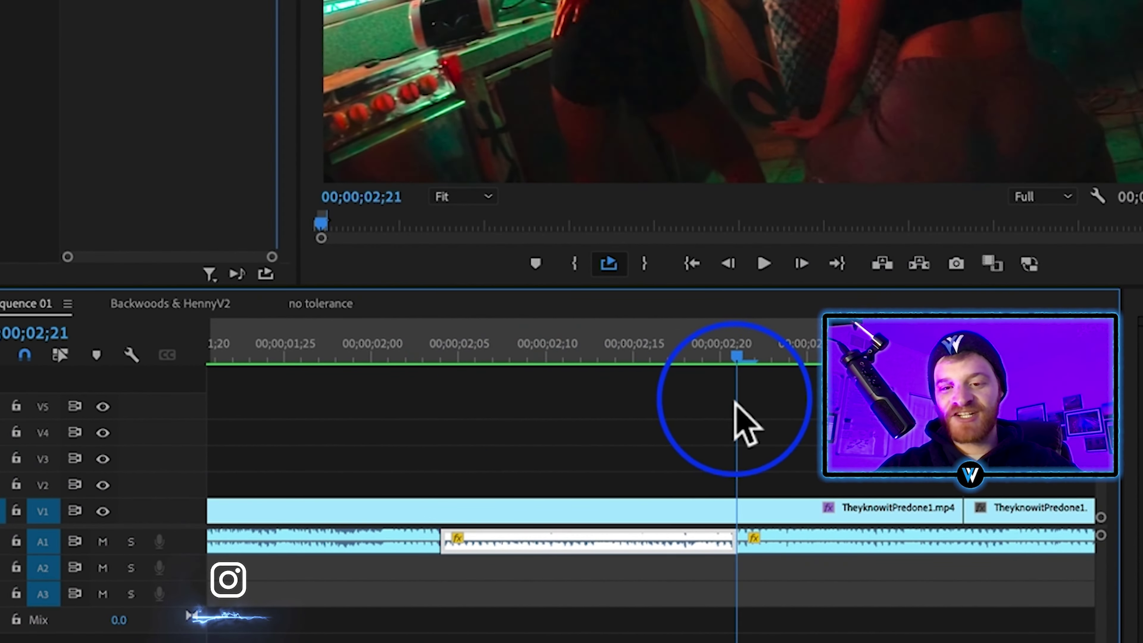
{"action": "left_click_drag", "start_coordinate": [735, 400], "coordinate": [602, 455]}
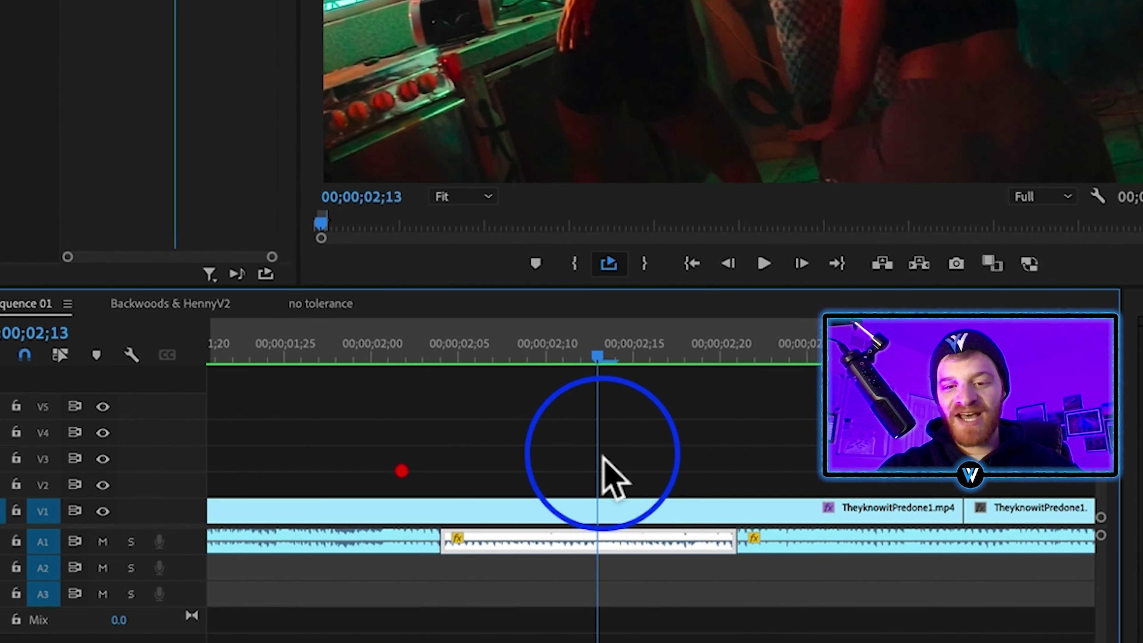
{"action": "key", "text": "c"}
{"action": "left_click", "coordinate": [441, 511]}
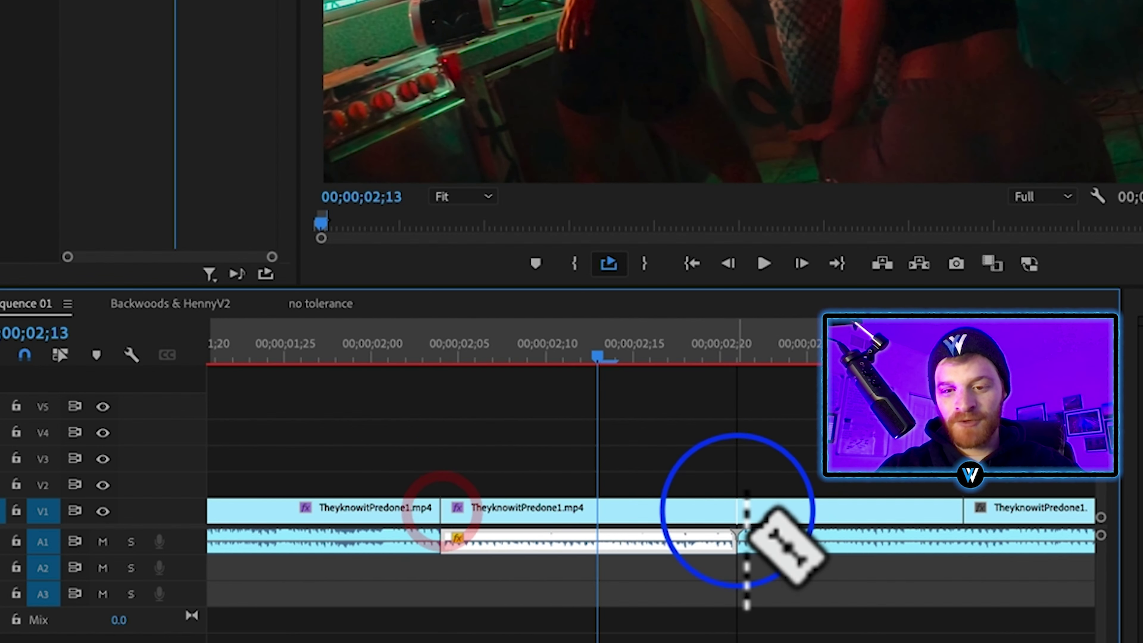
{"action": "left_click", "coordinate": [737, 511]}
{"action": "key", "text": "v"}
{"action": "left_click", "coordinate": [659, 510]}
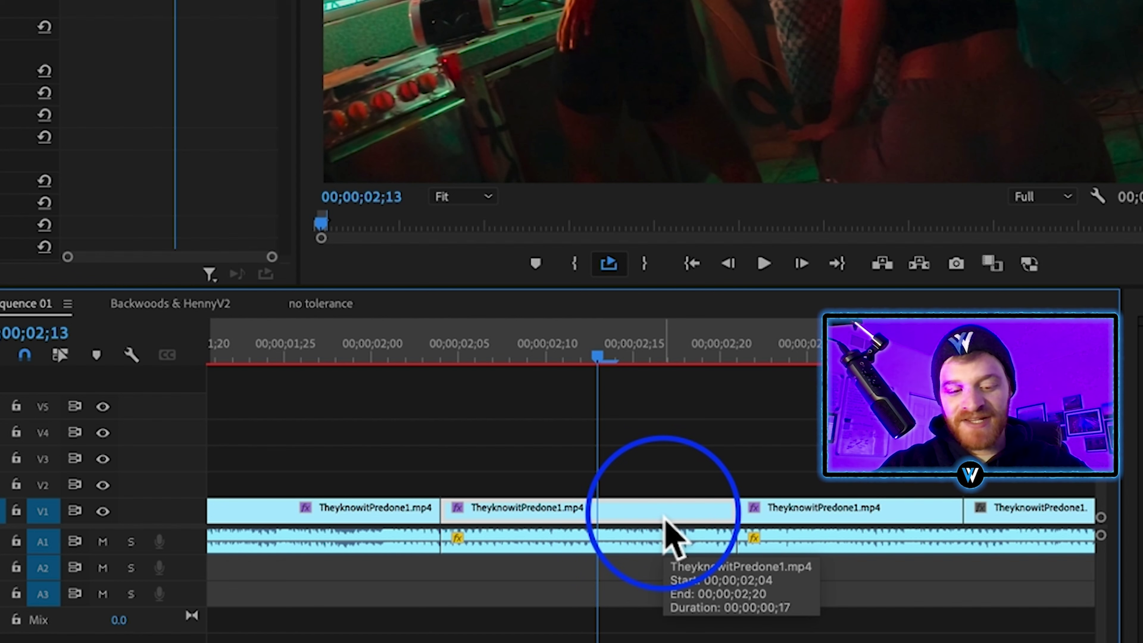
Duplicate the middle V1 segment onto V2 and replace the copy with an After Effects composition.
{"action": "left_click_drag", "start_coordinate": [665, 519], "coordinate": [664, 496]}
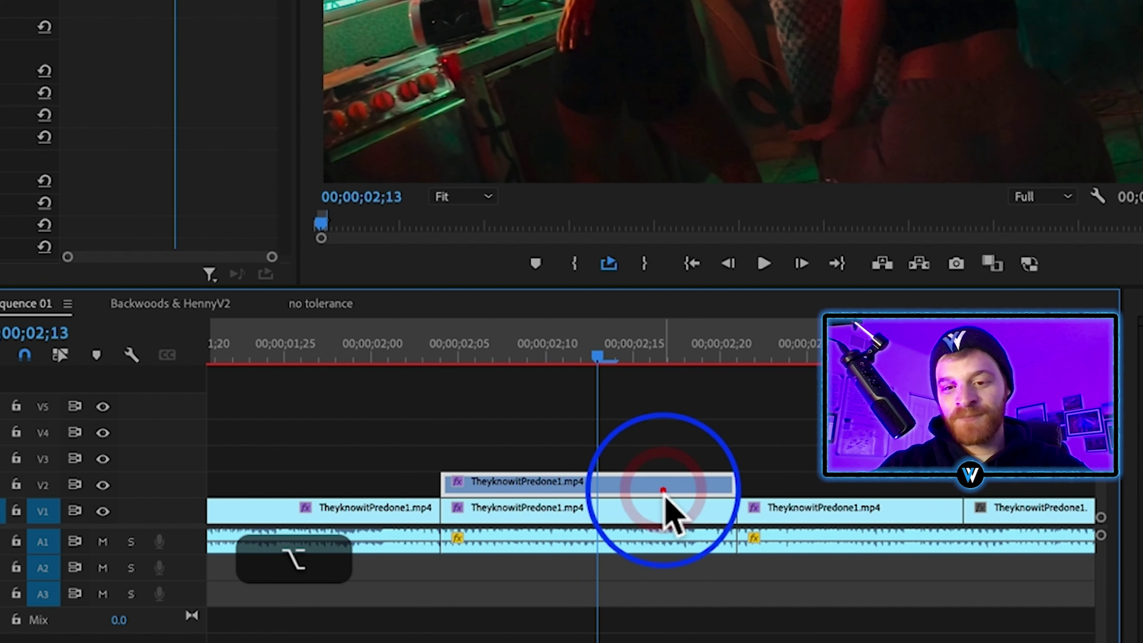
{"action": "right_click", "coordinate": [660, 515]}
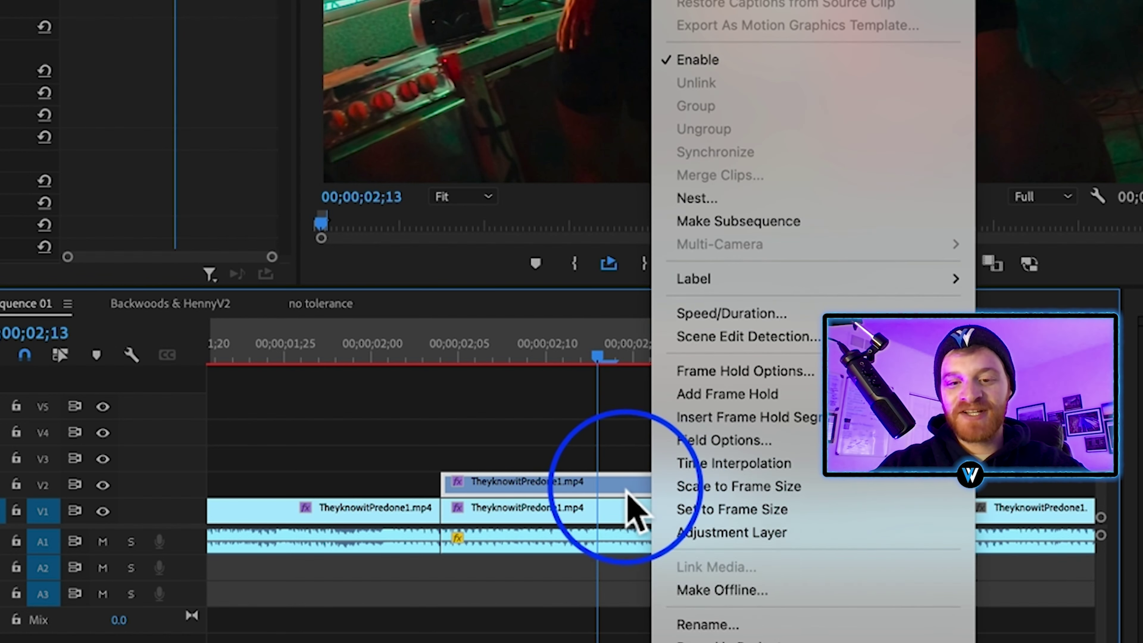
{"action": "left_click", "coordinate": [625, 488]}
{"action": "left_click", "coordinate": [632, 481]}
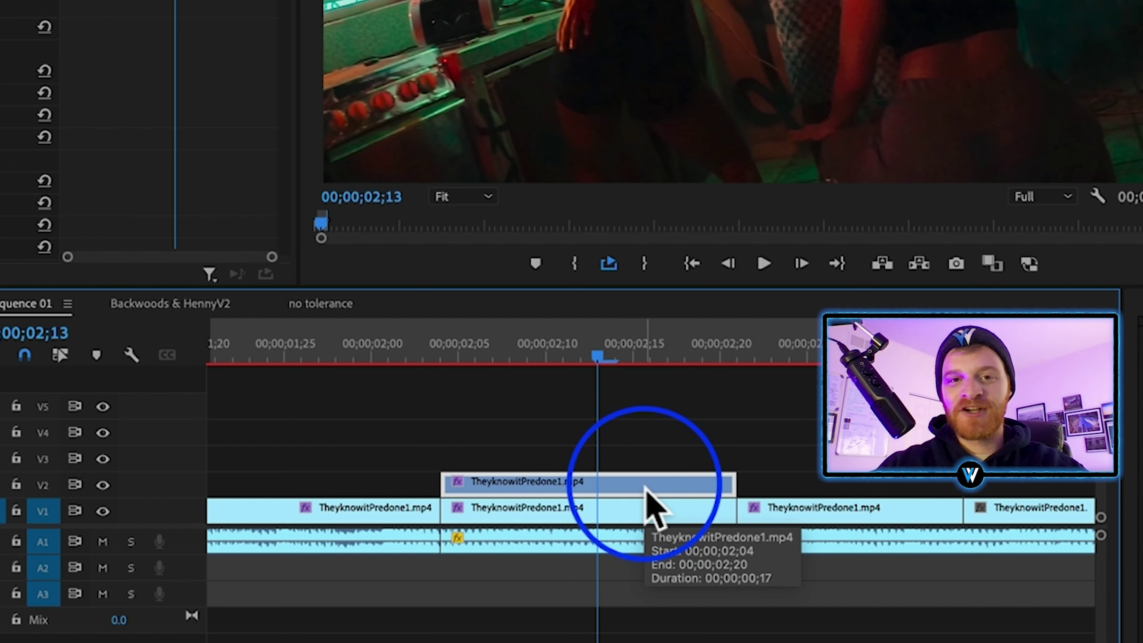
{"action": "right_click", "coordinate": [646, 487]}
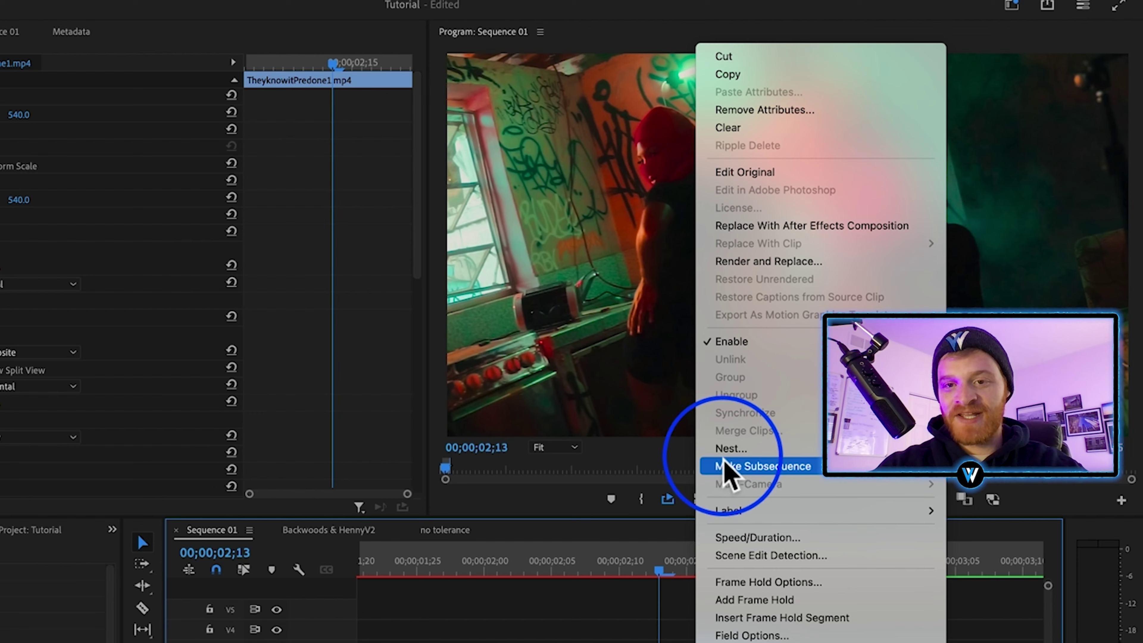
{"action": "left_click", "coordinate": [808, 219]}
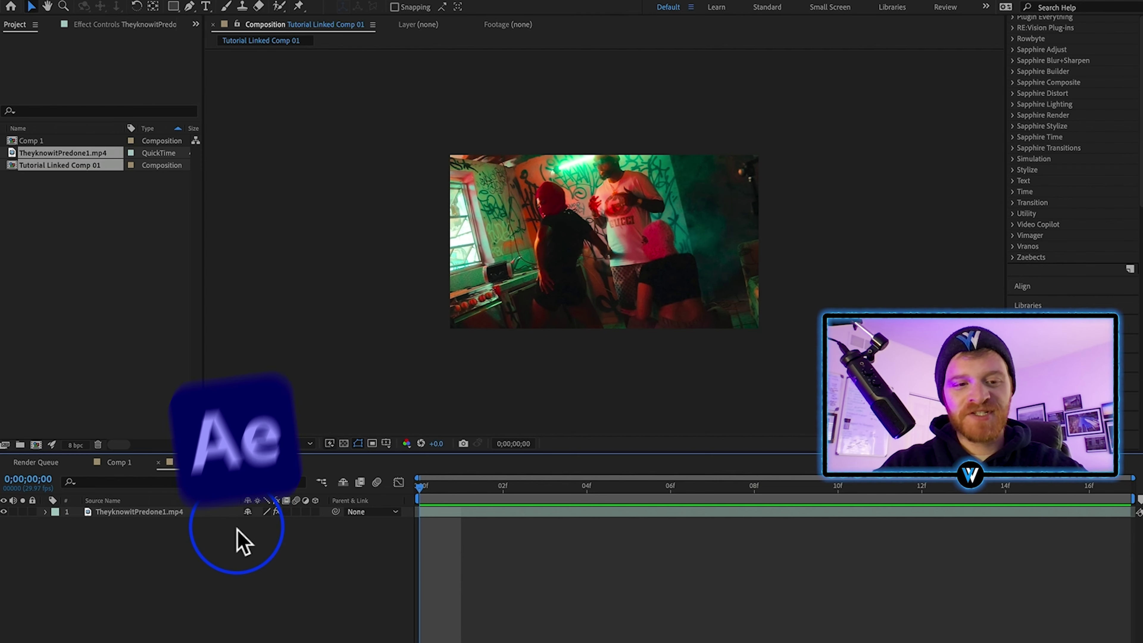
In After Effects, add a text layer reading "THEY" above the footage in Tutorial Linked Comp 01.
{"action": "right_click", "coordinate": [237, 527]}
{"action": "mouse_move", "coordinate": [275, 521]}
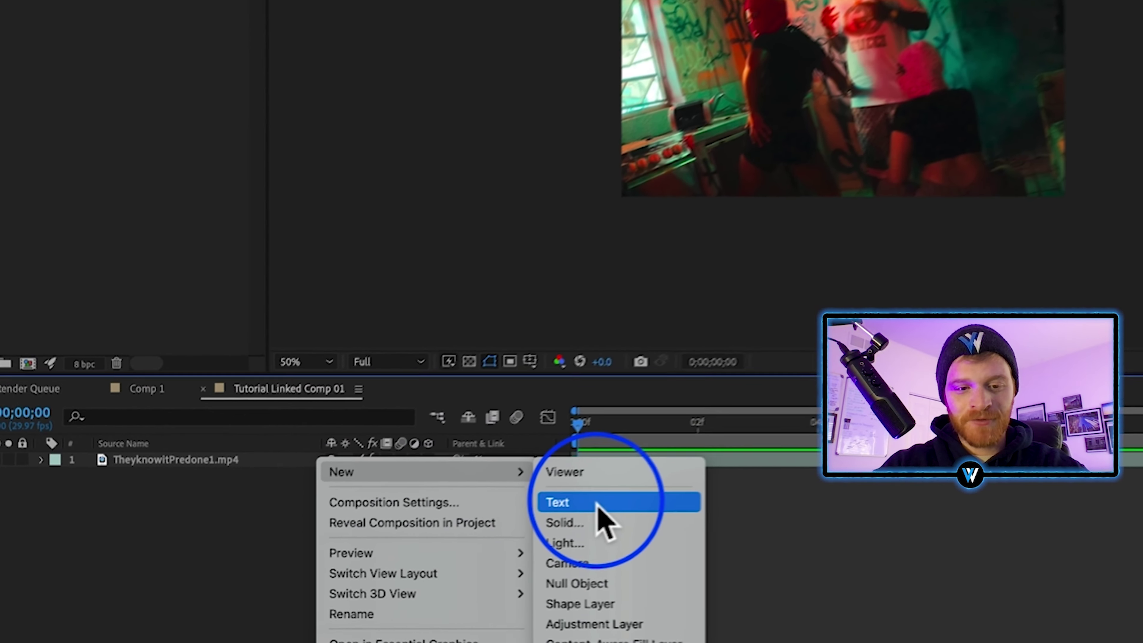
{"action": "left_click", "coordinate": [597, 504]}
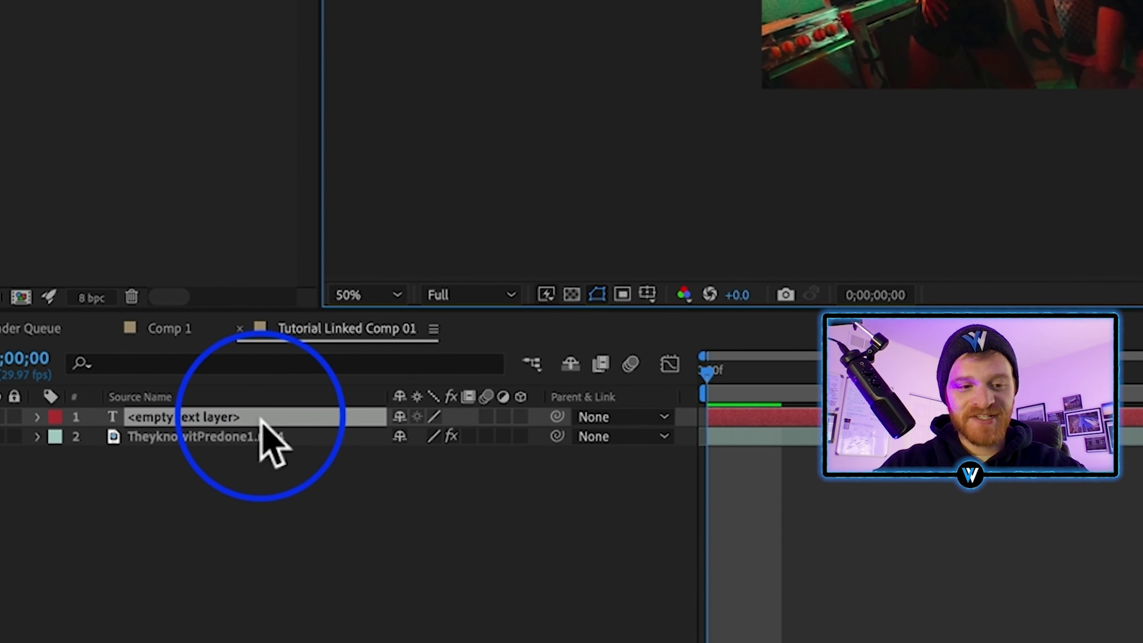
{"action": "left_click", "coordinate": [194, 413]}
{"action": "type", "text": "THEY"}
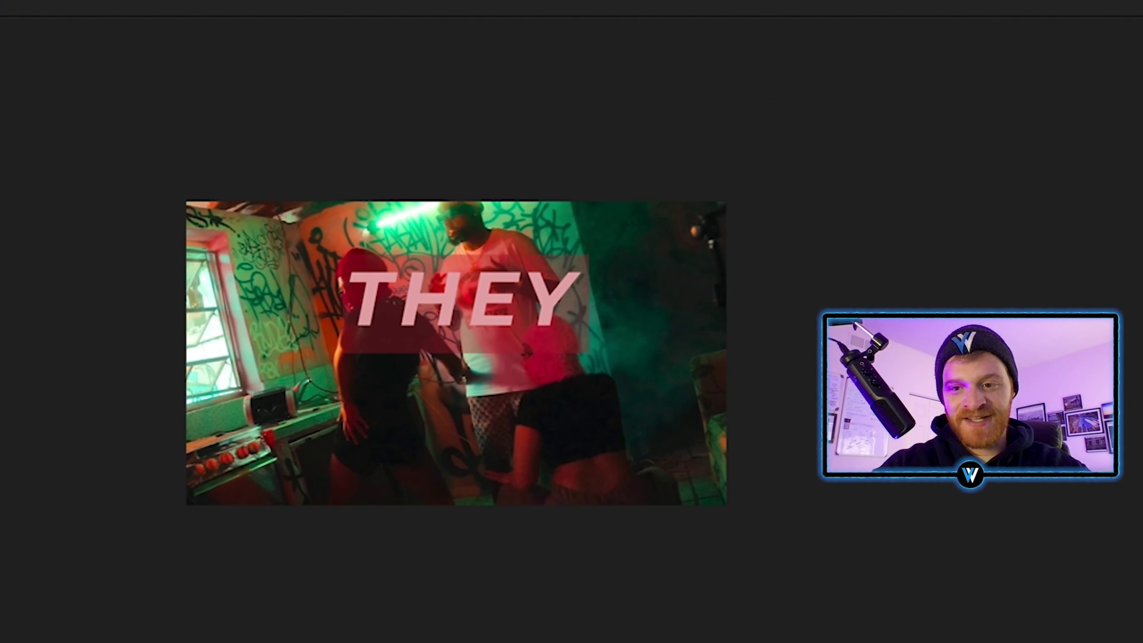
Enlarge the THEY text, place it near the middle of the frame, and center its anchor point within the word.
{"action": "left_click", "coordinate": [447, 421]}
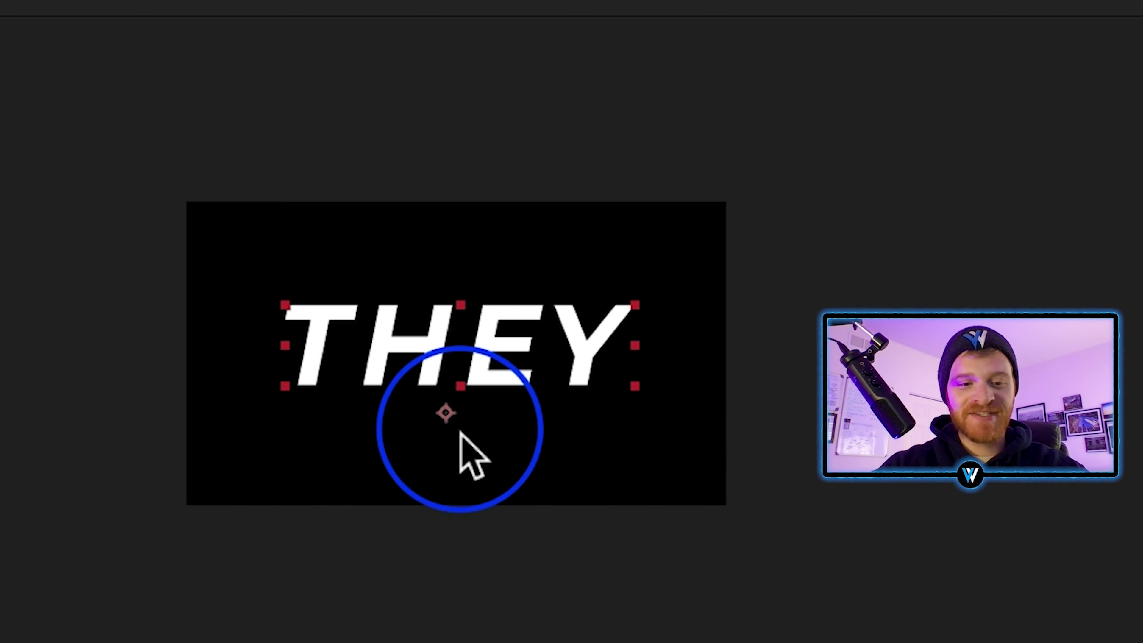
{"action": "left_click", "coordinate": [483, 359]}
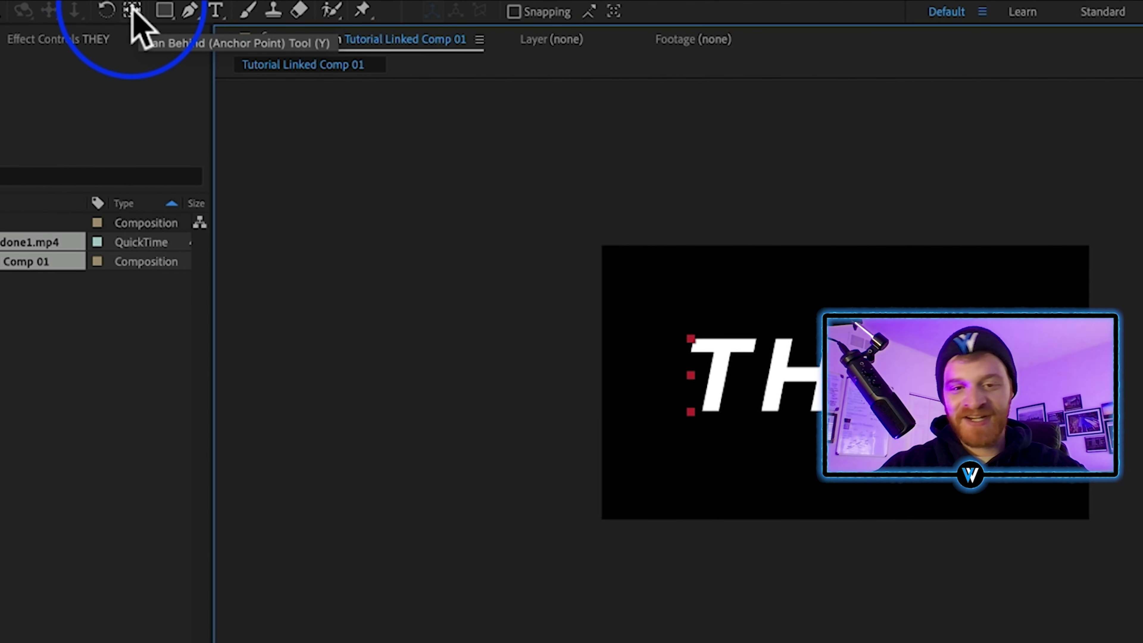
{"action": "left_click", "coordinate": [132, 10]}
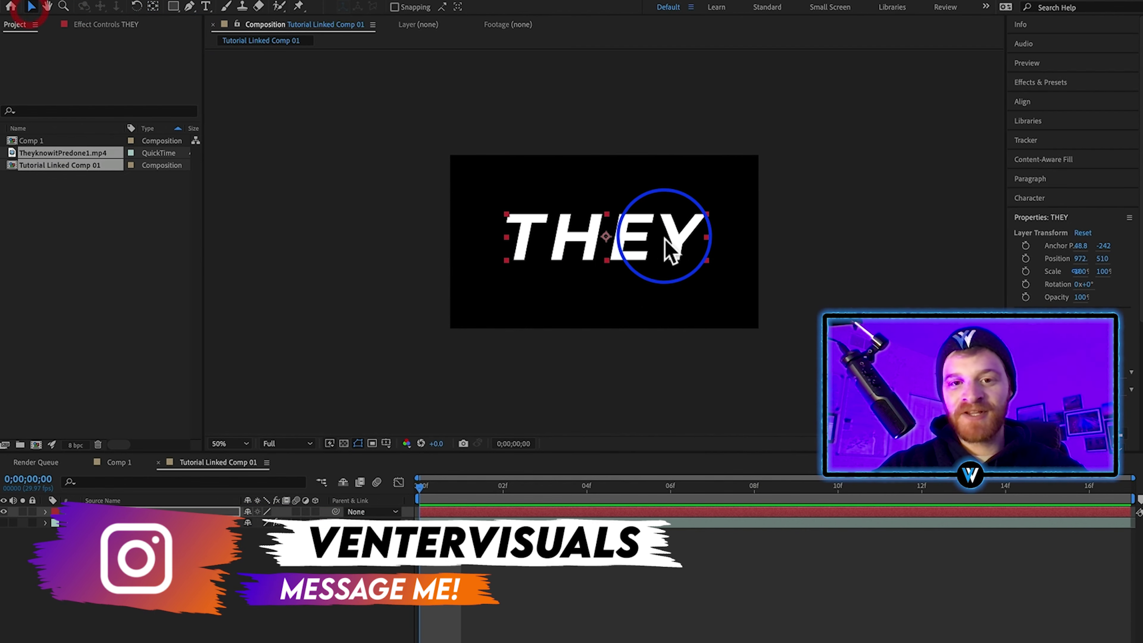
Align the THEY text layer to the composition's horizontal and vertical center.
{"action": "left_click", "coordinate": [634, 237]}
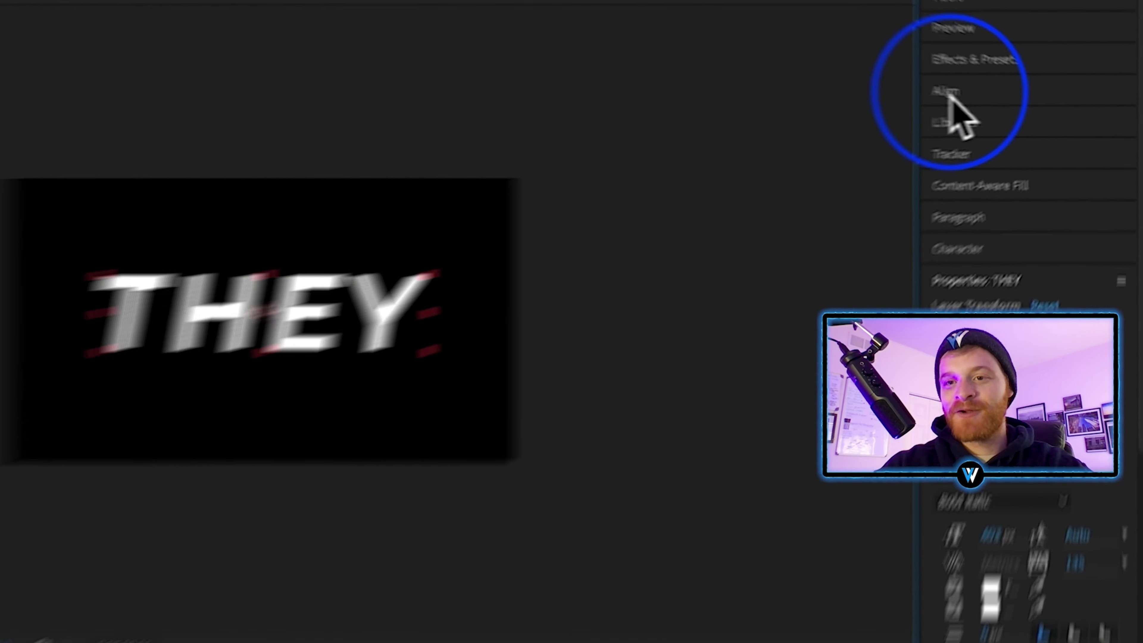
{"action": "left_click", "coordinate": [1022, 103]}
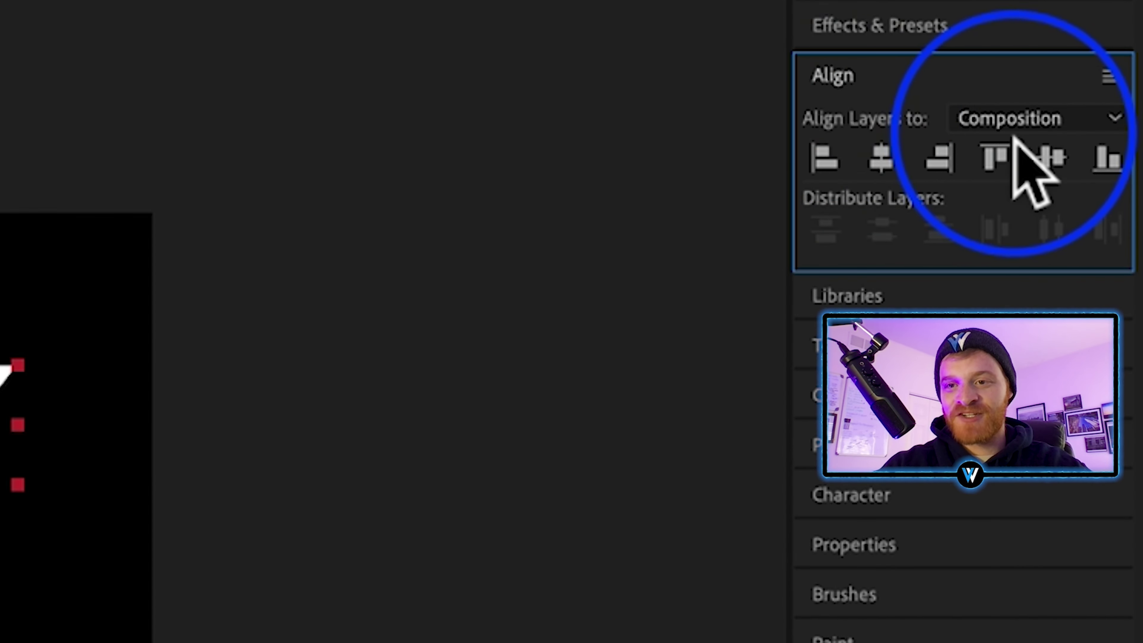
{"action": "left_click", "coordinate": [885, 161]}
{"action": "left_click", "coordinate": [1053, 158]}
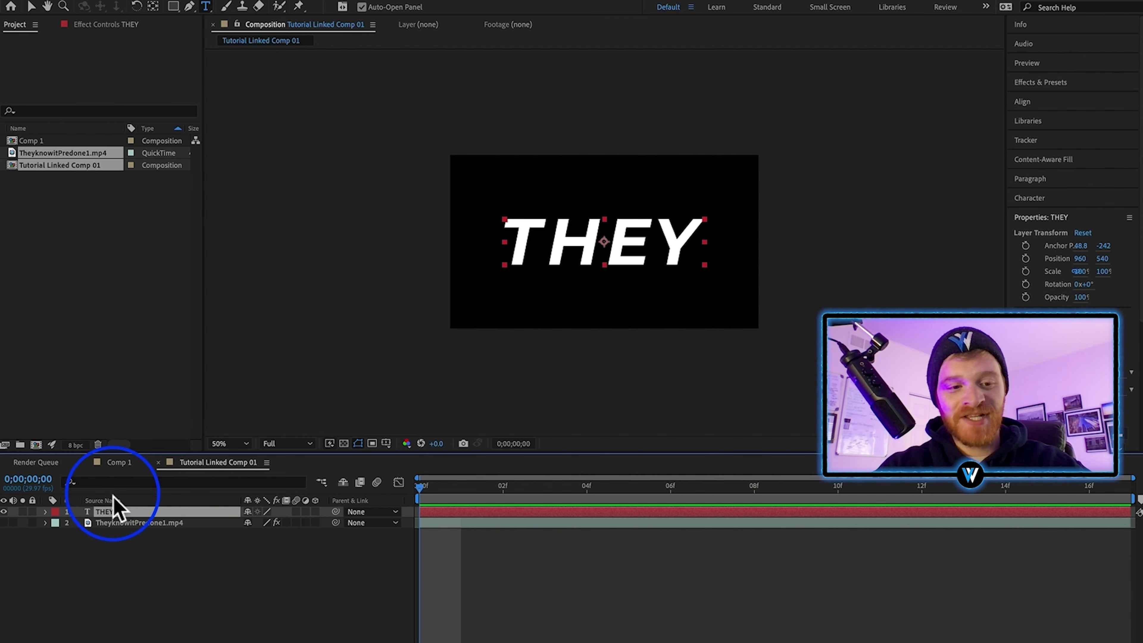
Duplicate the text layer twice and change the copies to read "KNOW" and "IT".
{"action": "key", "text": "super+d"}
{"action": "double_click", "coordinate": [124, 514]}
{"action": "type", "text": "KNOW"}
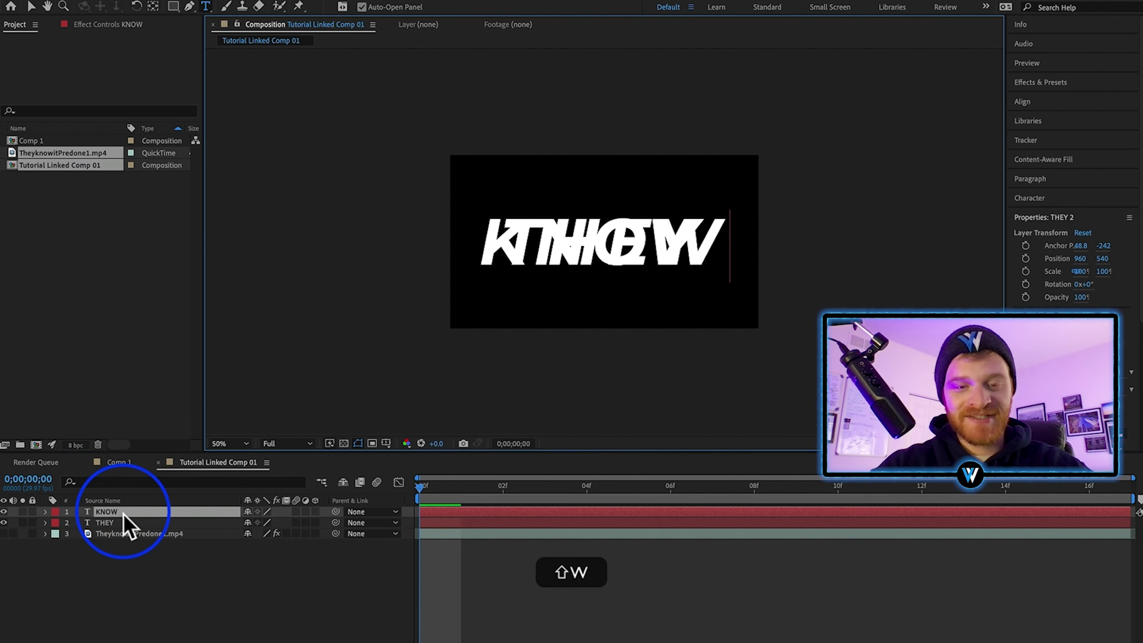
{"action": "key", "text": "super+d"}
{"action": "double_click", "coordinate": [124, 514]}
{"action": "type", "text": "IT"}
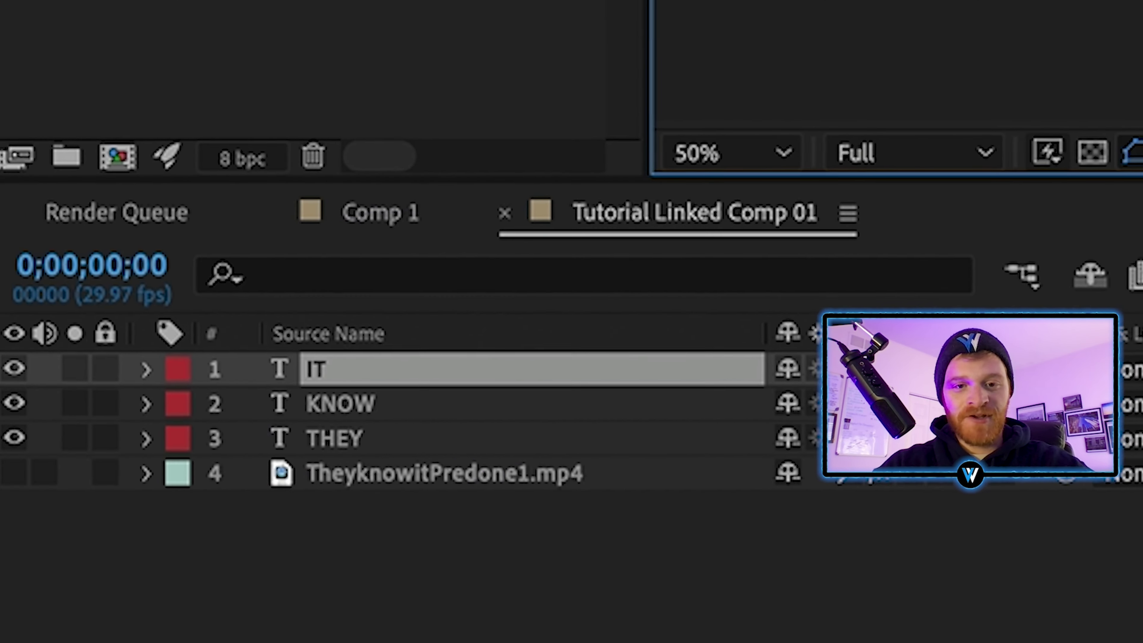
{"action": "left_click", "coordinate": [467, 430]}
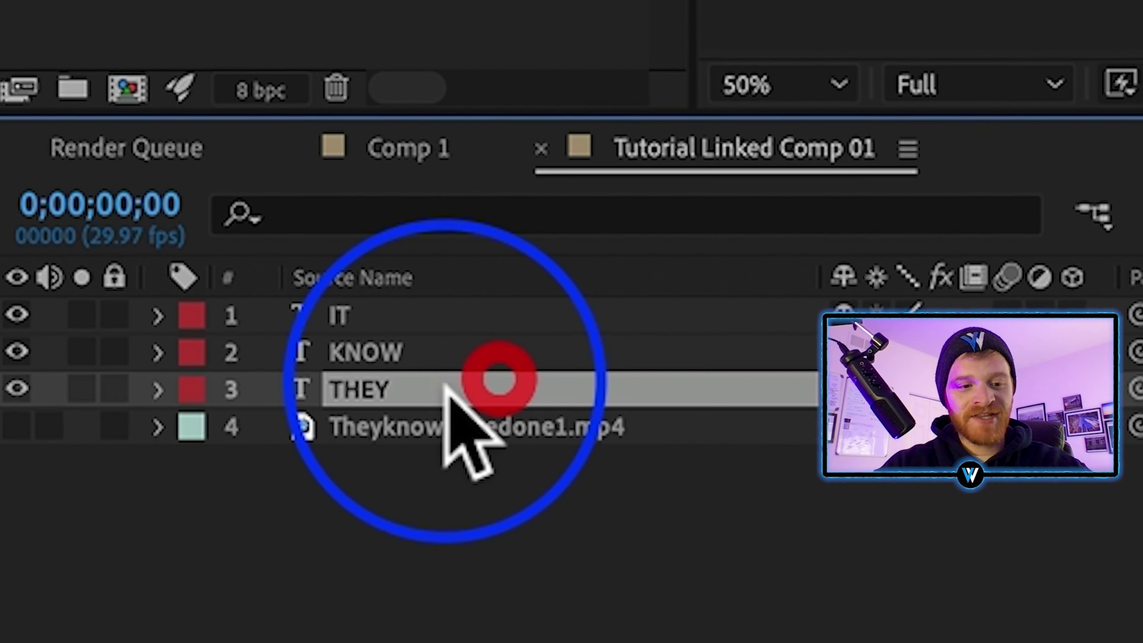
{"action": "left_click", "coordinate": [450, 352]}
{"action": "left_click", "coordinate": [455, 315]}
{"action": "left_click", "coordinate": [454, 388]}
Trim the start of the KNOW layer to frame 5 and the start of the IT layer to frame 10.
{"action": "left_click", "coordinate": [427, 354]}
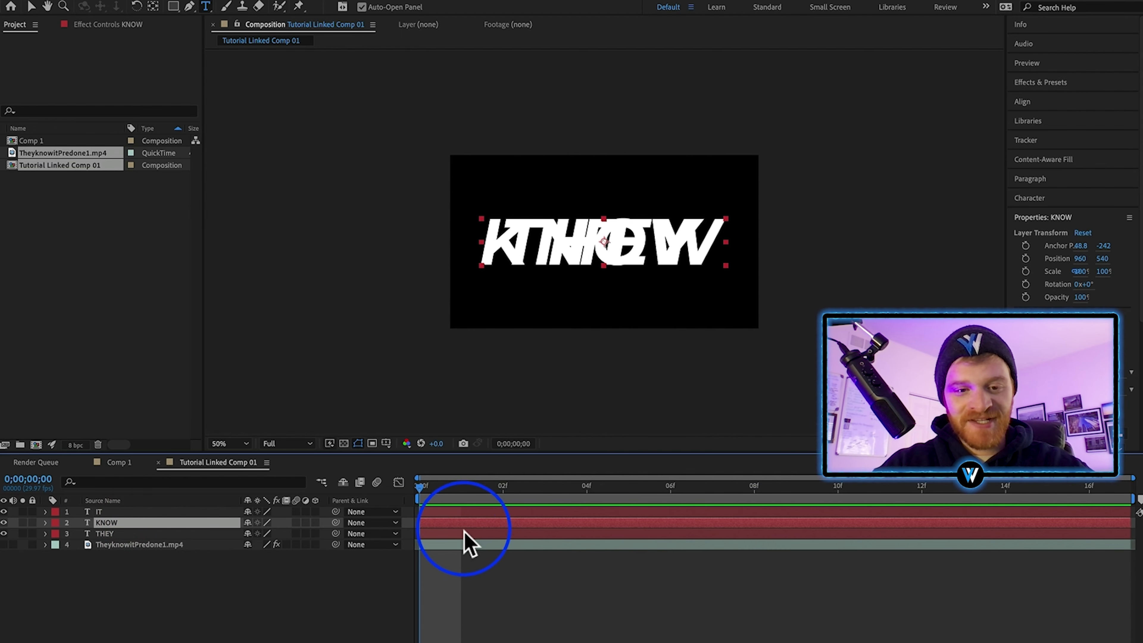
{"action": "left_click", "coordinate": [455, 535]}
{"action": "left_click_drag", "start_coordinate": [432, 532], "coordinate": [641, 534]}
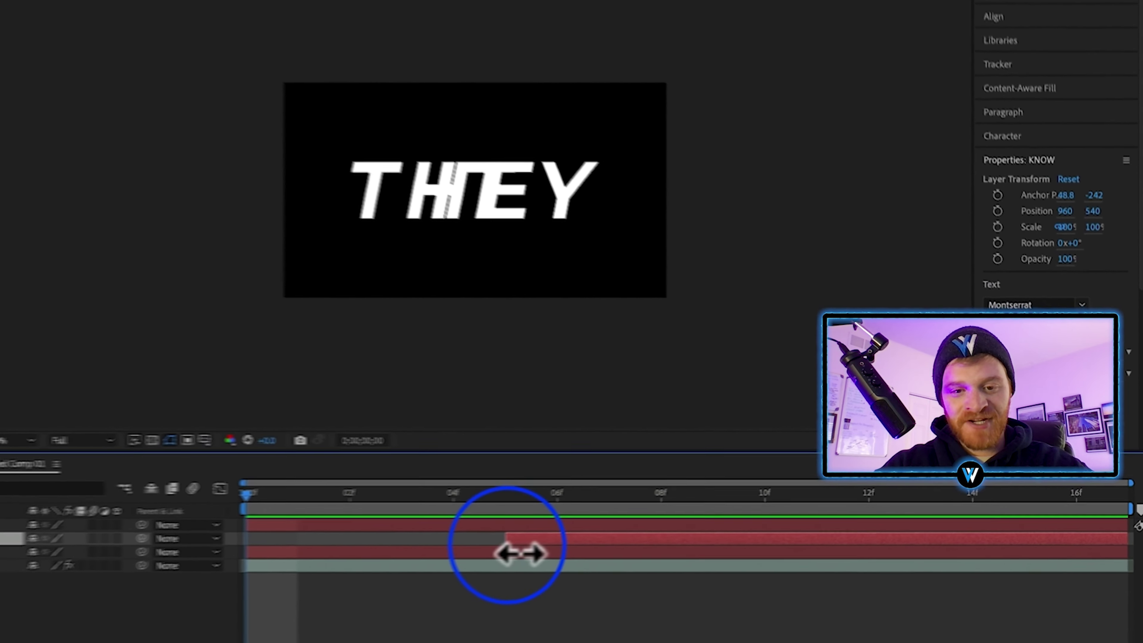
{"action": "left_click_drag", "start_coordinate": [270, 532], "coordinate": [755, 530]}
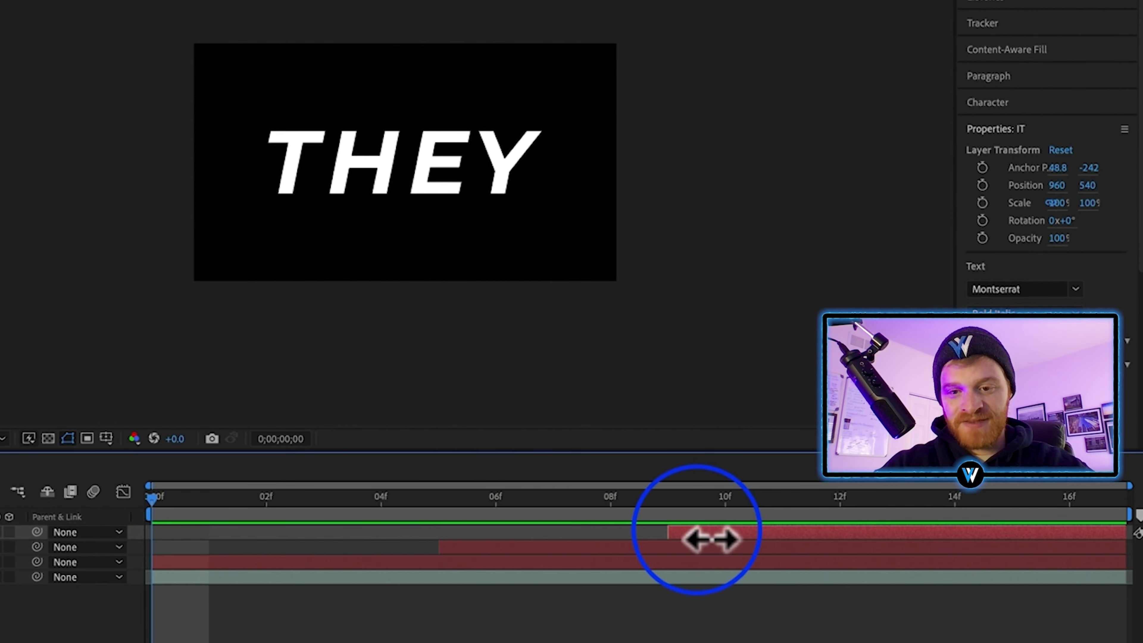
{"action": "left_click", "coordinate": [714, 626]}
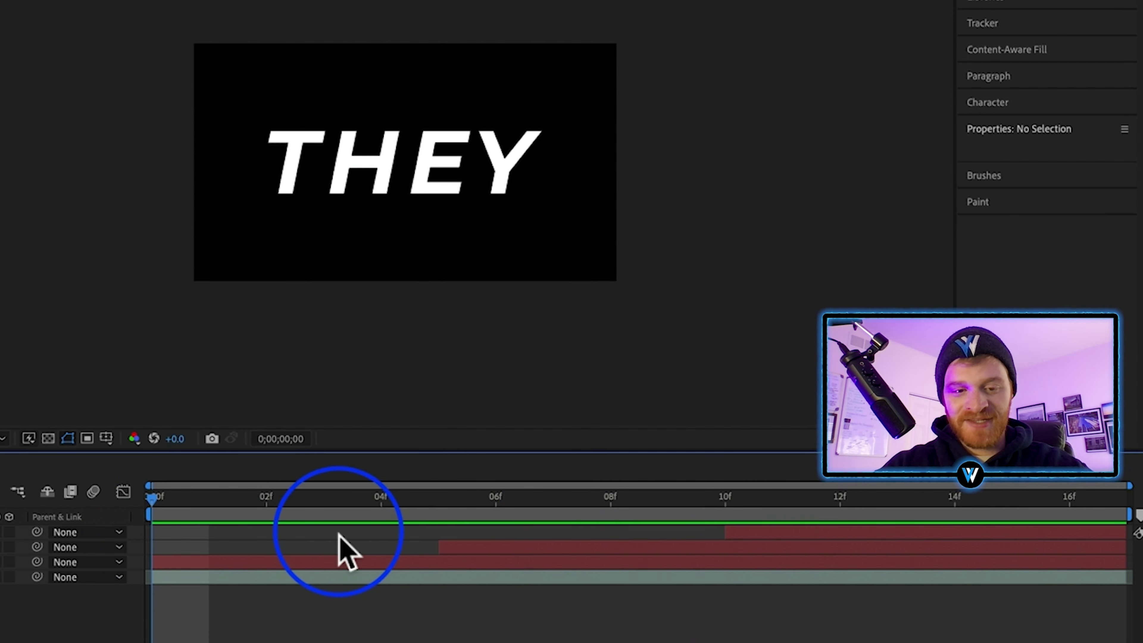
Split the THEY layer at frame 5 and the KNOW layer at frame 10, deleting the part after each cut.
{"action": "left_click", "coordinate": [434, 583]}
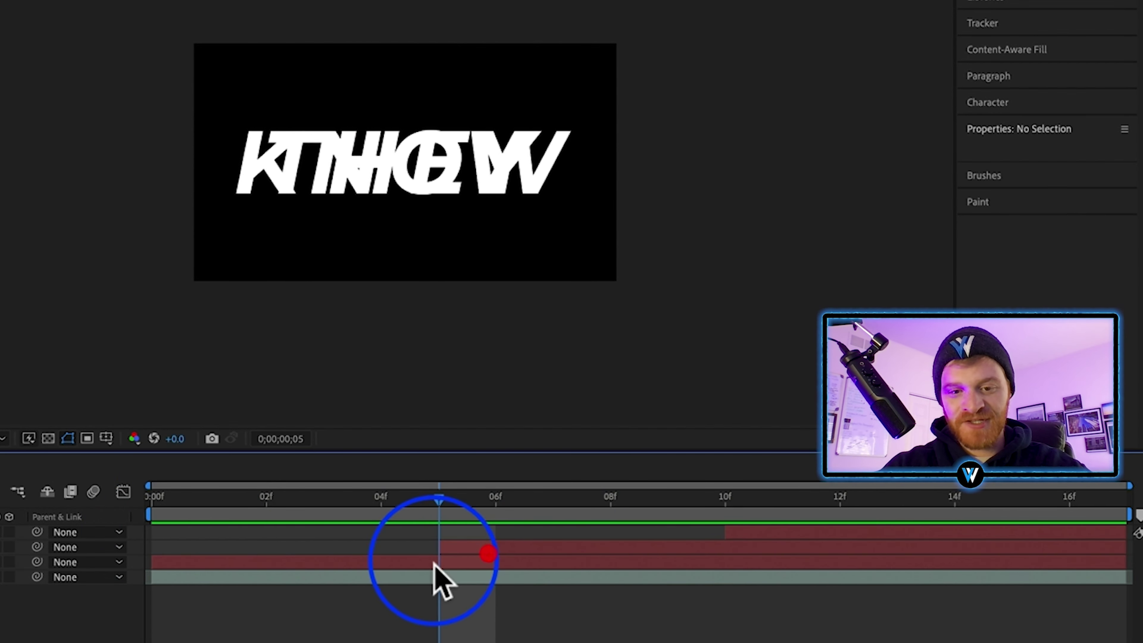
{"action": "left_click", "coordinate": [440, 564]}
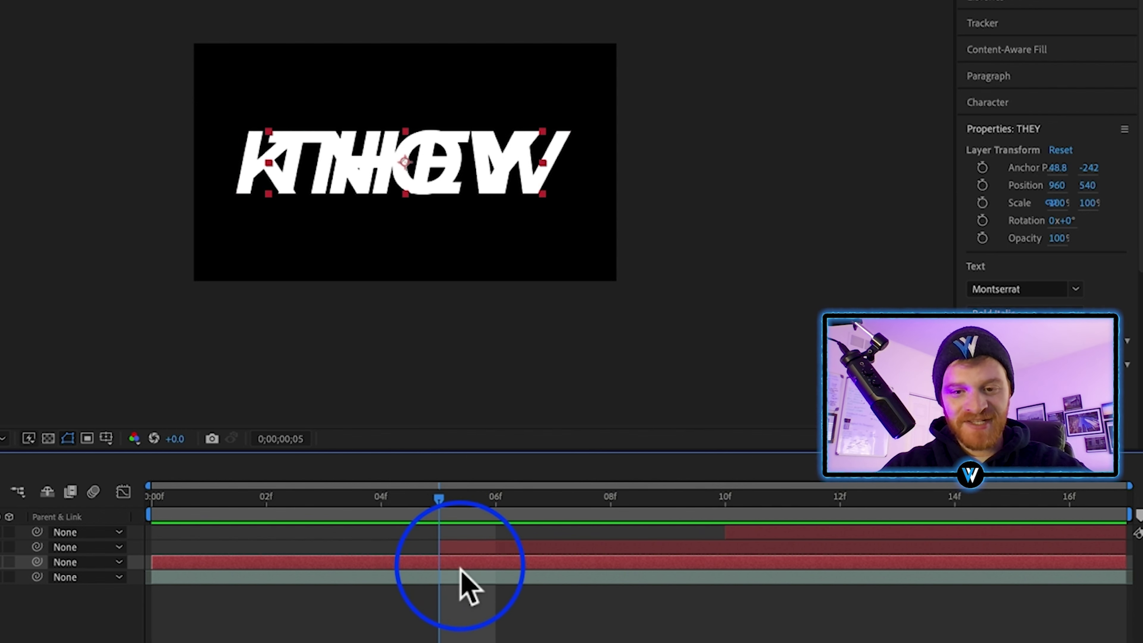
{"action": "key", "text": "super+shift+d"}
{"action": "key", "text": "BackSpace"}
{"action": "left_click", "coordinate": [726, 499]}
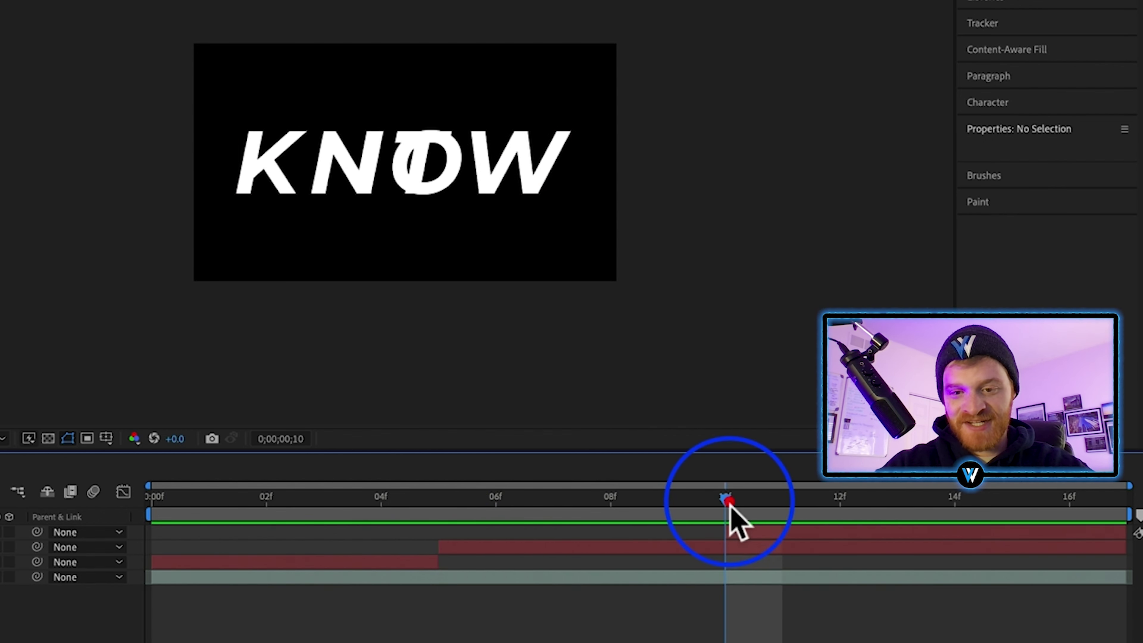
{"action": "left_click", "coordinate": [731, 547]}
{"action": "key", "text": "super+shift+d"}
{"action": "key", "text": "BackSpace"}
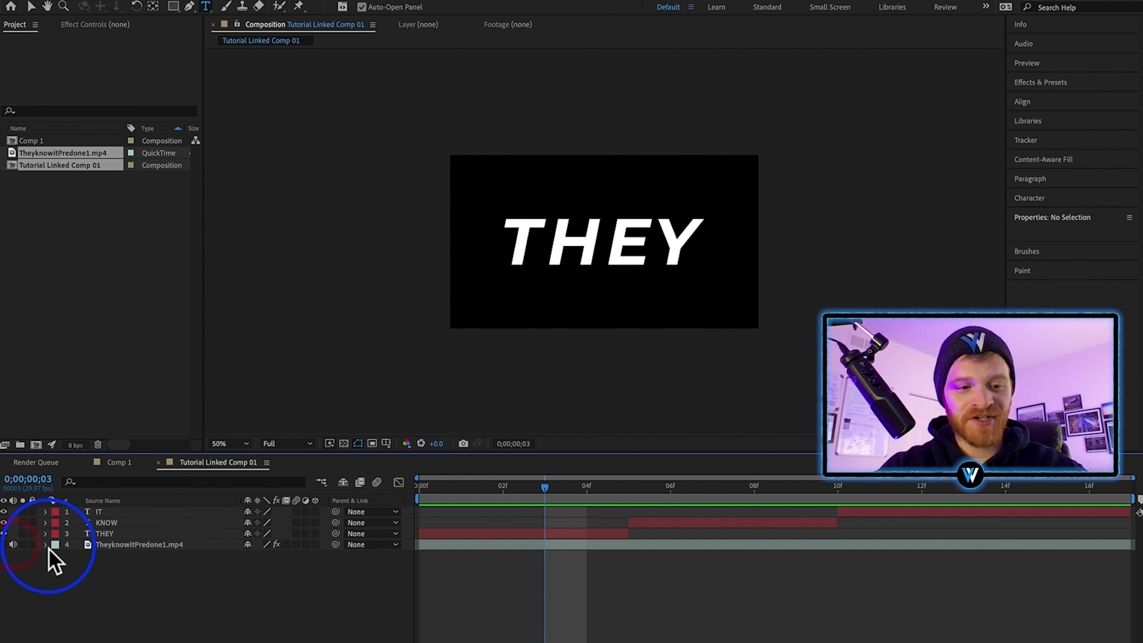
Turn on the visibility of the TheyknowitPredone1.mp4 footage layer beneath the text.
{"action": "left_click", "coordinate": [183, 545]}
{"action": "left_click", "coordinate": [370, 581]}
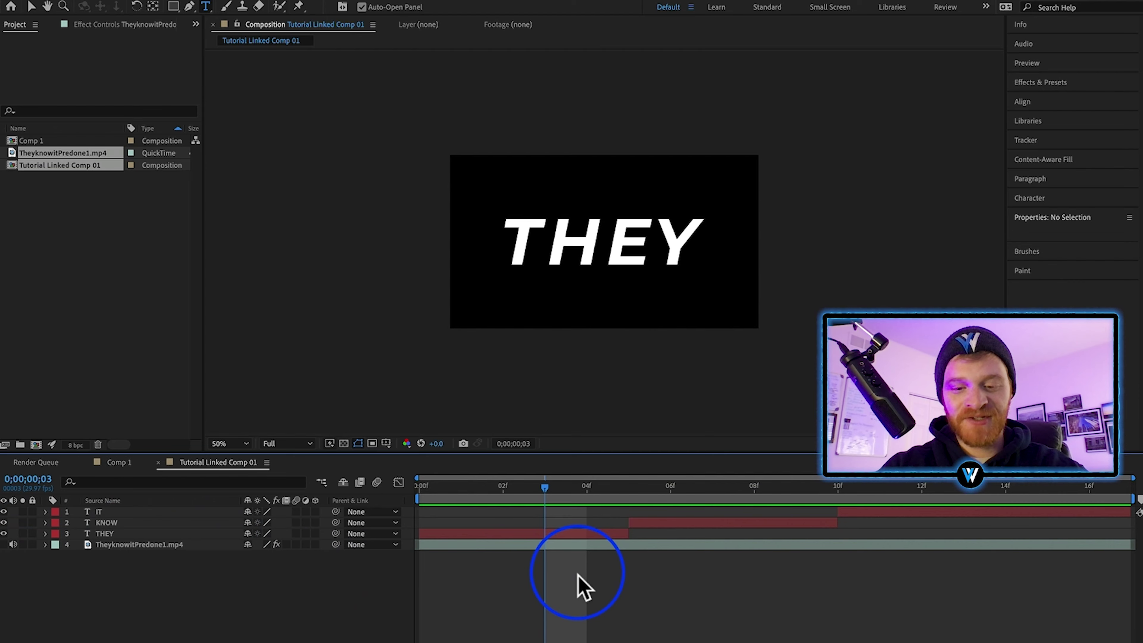
{"action": "left_click", "coordinate": [4, 544]}
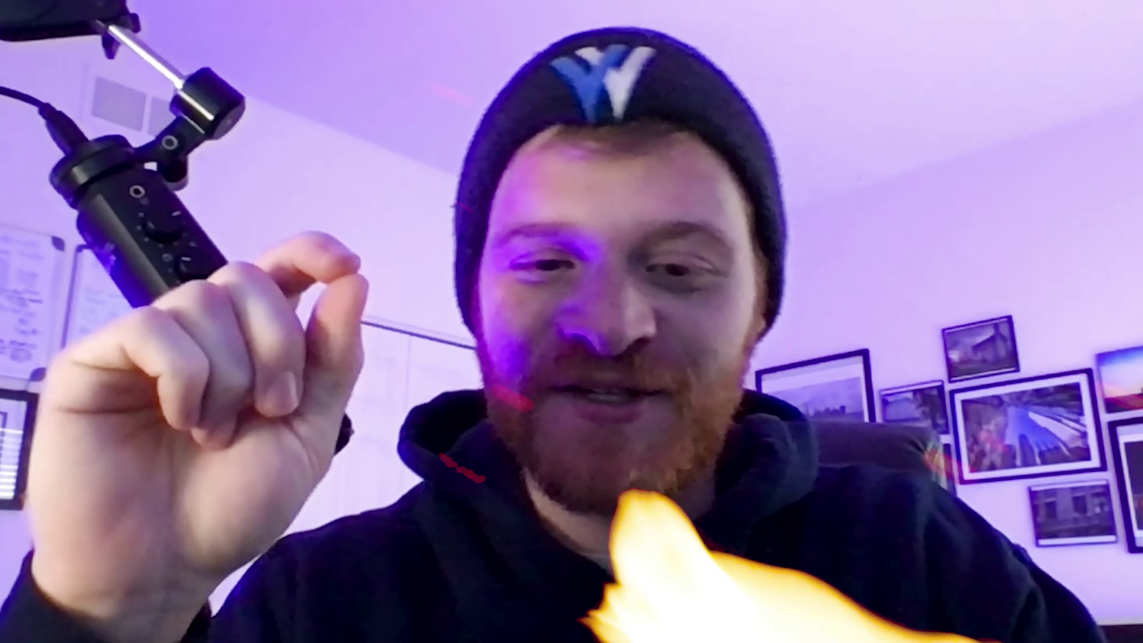
Pre-compose the IT, KNOW and THEY text layers into a single composition.
{"action": "left_click", "coordinate": [126, 532]}
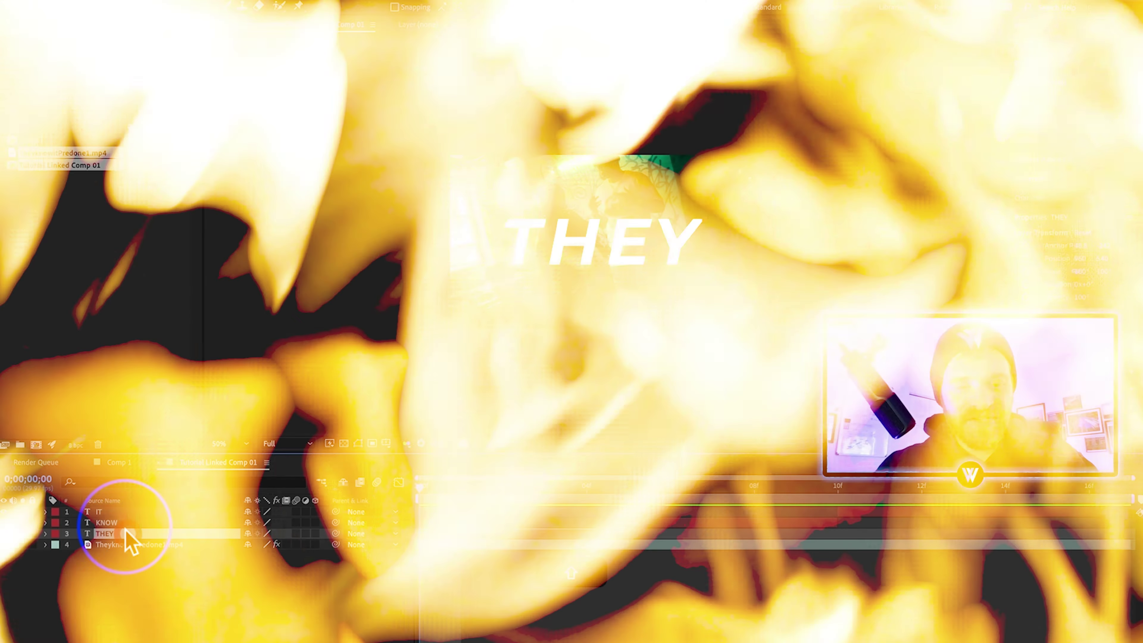
{"action": "left_click", "coordinate": [120, 512], "text": "shift"}
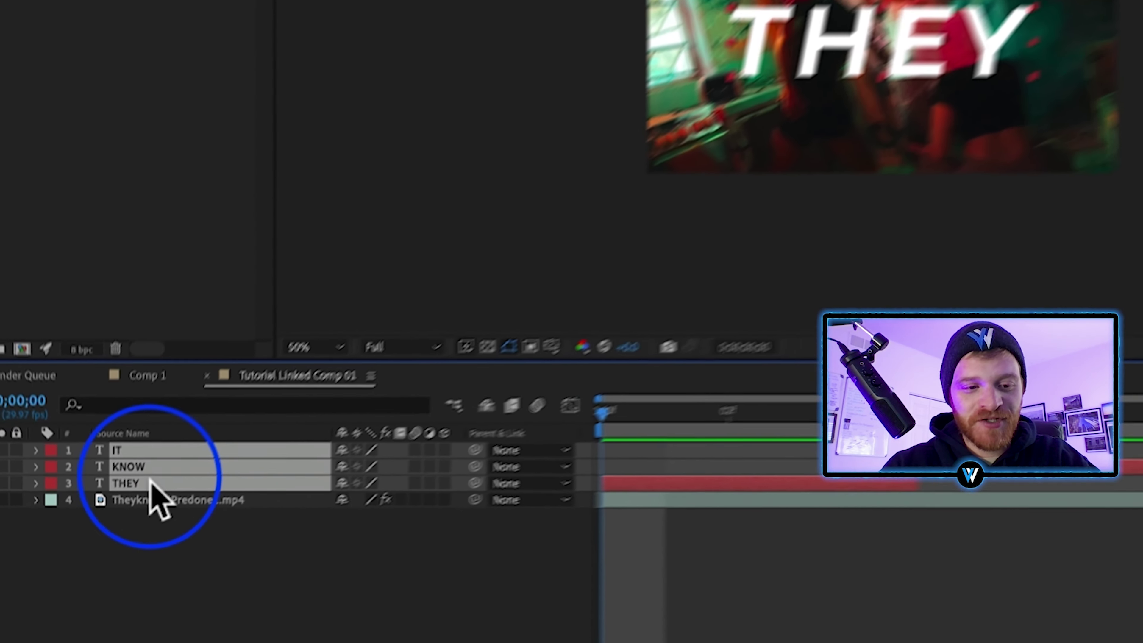
{"action": "right_click", "coordinate": [120, 532]}
{"action": "left_click", "coordinate": [259, 572]}
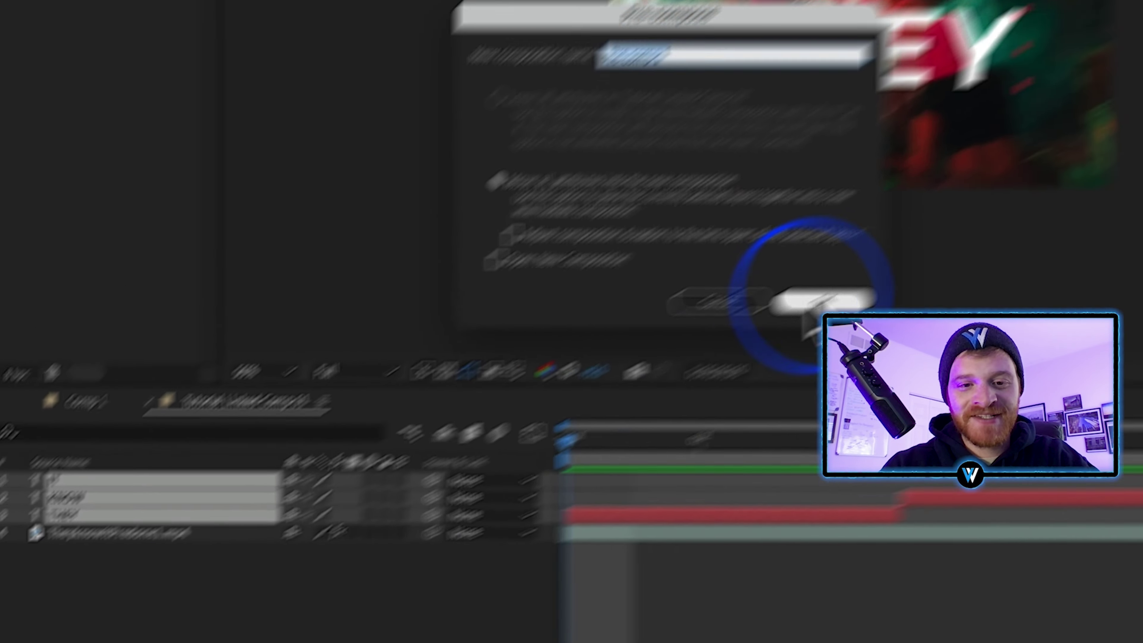
{"action": "left_click", "coordinate": [581, 433]}
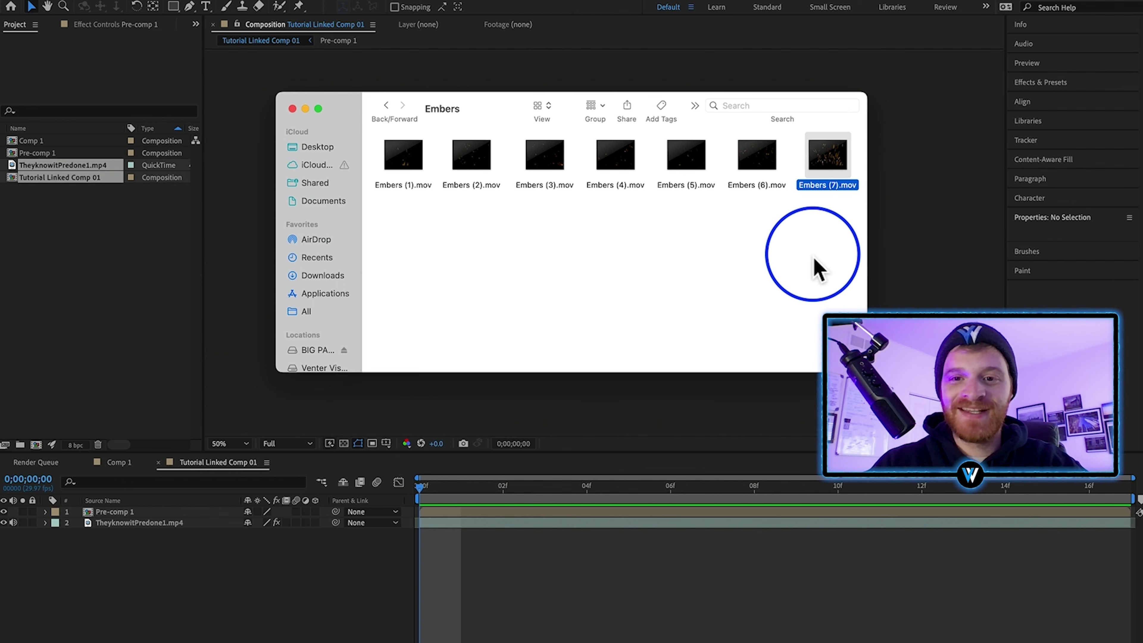
Preview Embers (7).mov, import it into Tutorial Linked Comp 01 and place its layer directly beneath Pre-comp 1.
{"action": "key", "text": "space"}
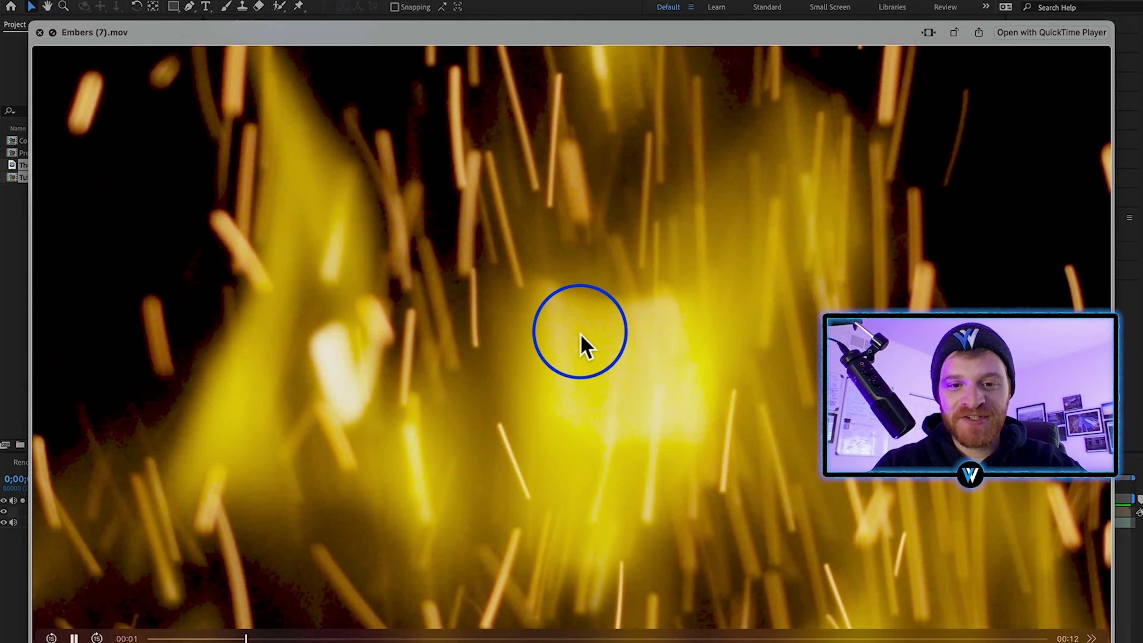
{"action": "key", "text": "space"}
{"action": "left_click_drag", "start_coordinate": [863, 147], "coordinate": [148, 597]}
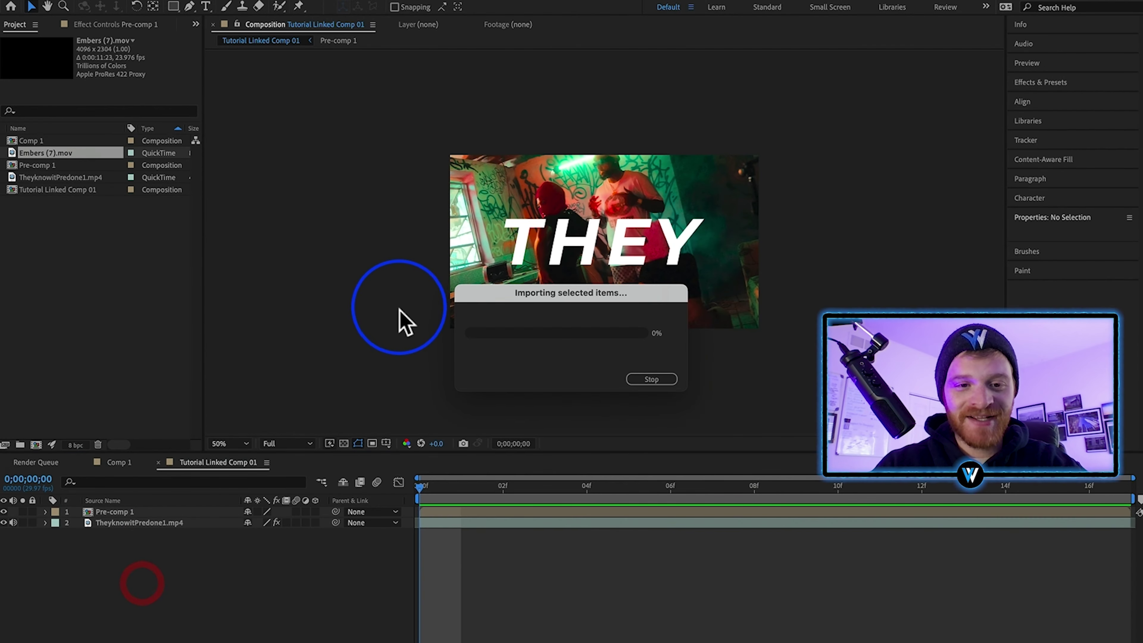
{"action": "left_click_drag", "start_coordinate": [115, 518], "coordinate": [124, 528]}
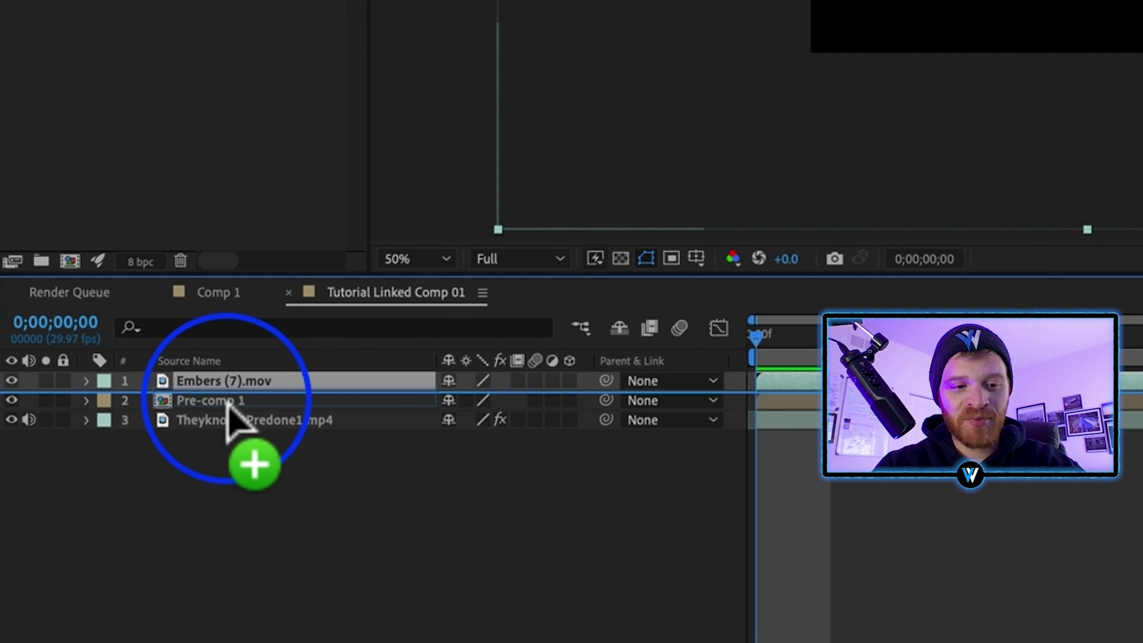
{"action": "left_click_drag", "start_coordinate": [227, 411], "coordinate": [228, 412]}
Shift the Embers (7).mov layer earlier to a fiery moment and fit it behind the text at about 55.3% scale, position 960, 456.
{"action": "left_click_drag", "start_coordinate": [935, 243], "coordinate": [779, 272]}
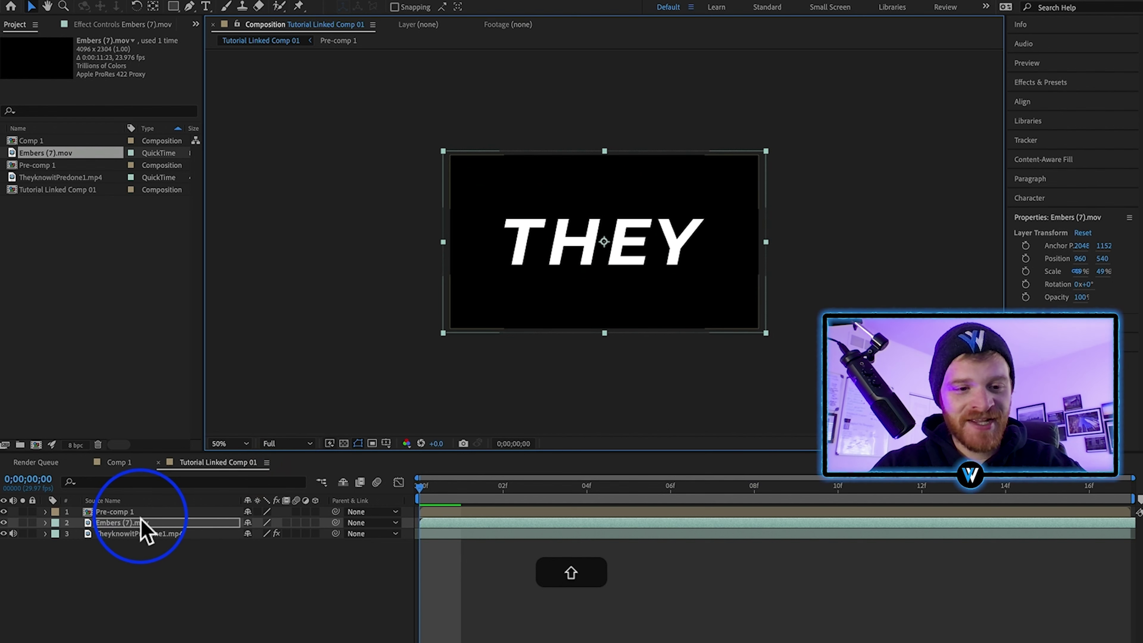
{"action": "key", "text": "F4"}
{"action": "left_click_drag", "start_coordinate": [762, 538], "coordinate": [504, 557]}
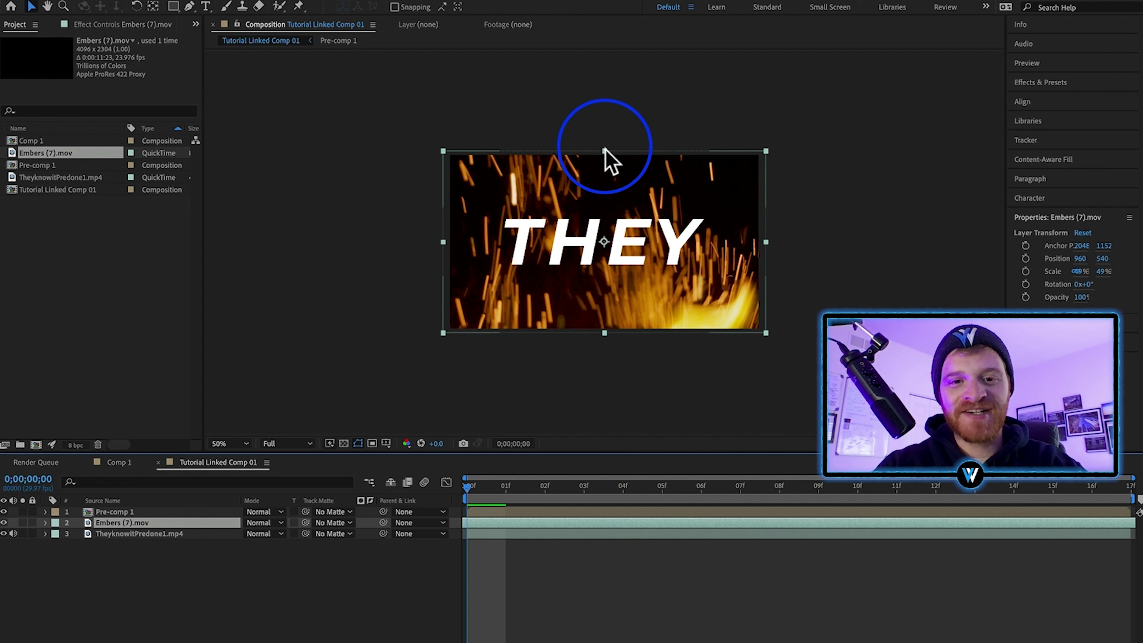
{"action": "mouse_move", "coordinate": [604, 151]}
{"action": "left_mouse_down"}
{"action": "mouse_move", "coordinate": [605, 129]}
{"action": "mouse_move", "coordinate": [611, 146]}
{"action": "left_mouse_up"}
Set Pre-comp 1 as the track matte of the Embers (7).mov layer and play back the fire-filled text.
{"action": "left_click", "coordinate": [155, 522]}
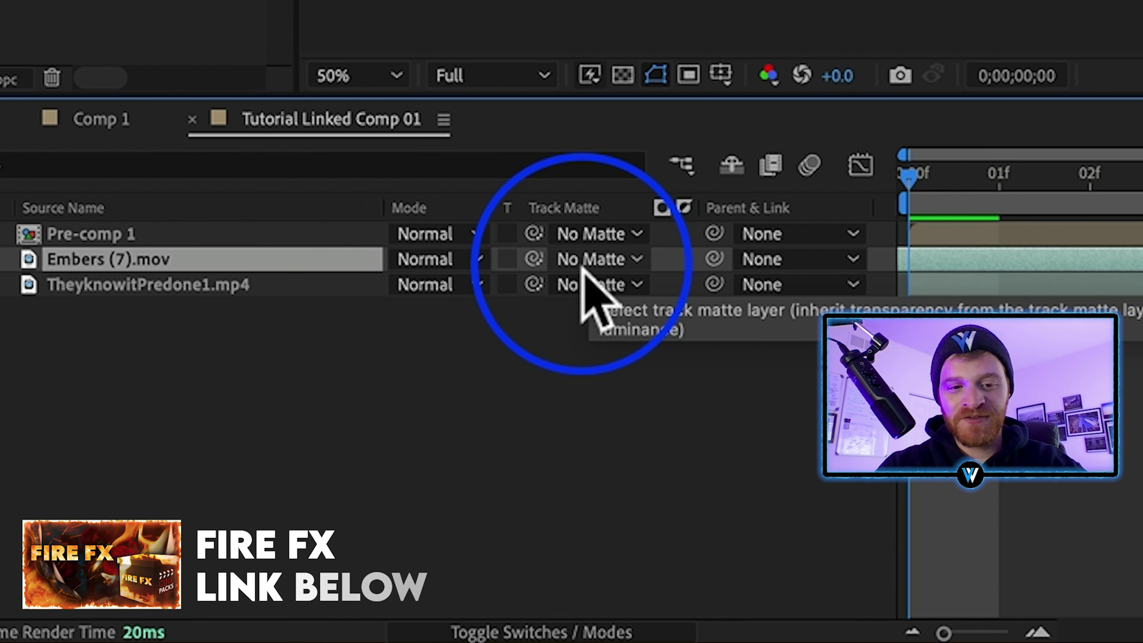
{"action": "left_click", "coordinate": [603, 631]}
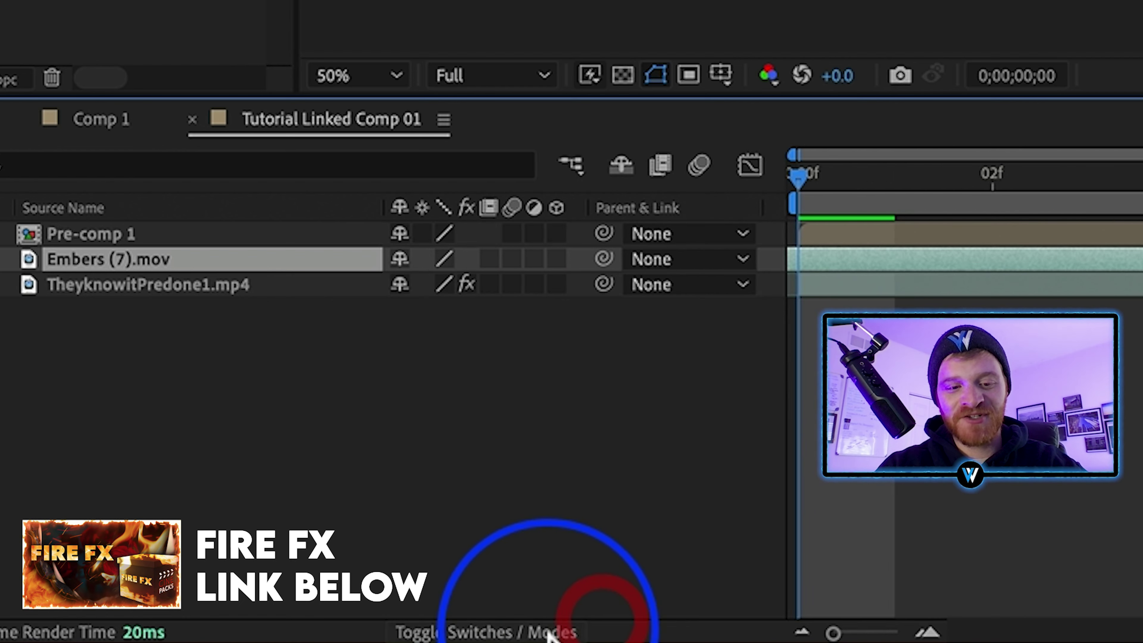
{"action": "left_click", "coordinate": [601, 631]}
{"action": "left_click", "coordinate": [637, 259]}
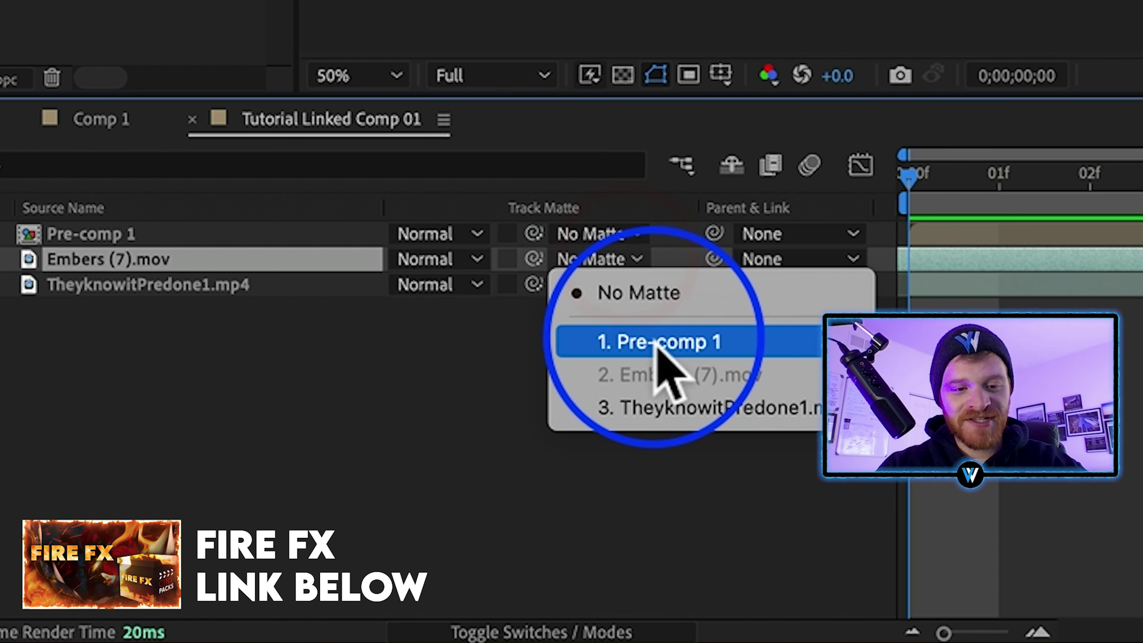
{"action": "left_click", "coordinate": [666, 352]}
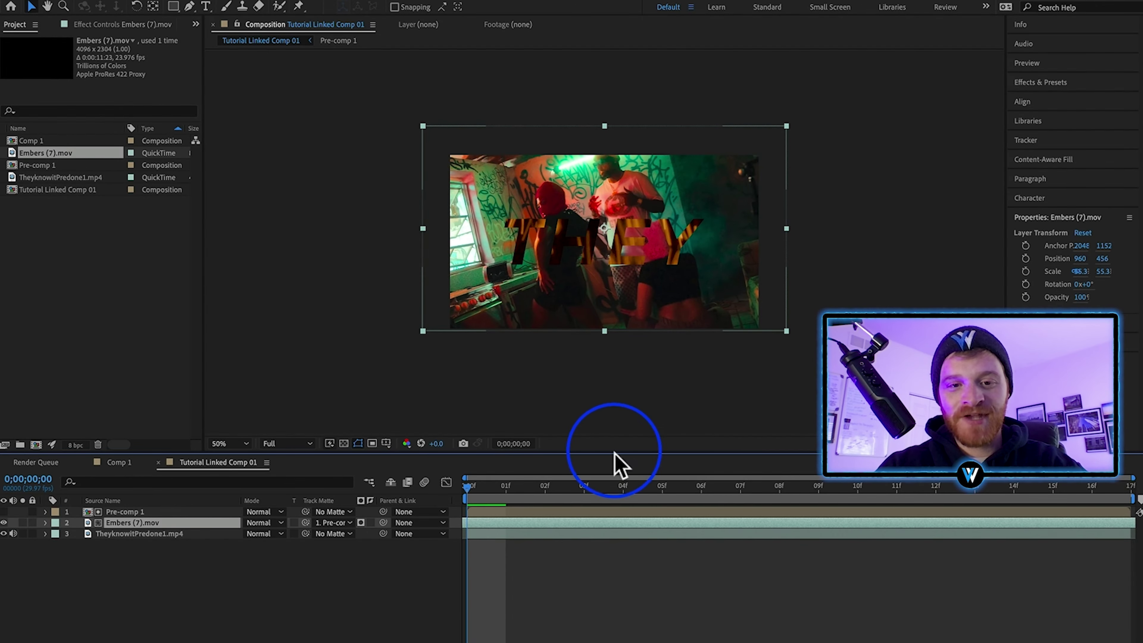
{"action": "left_click_drag", "start_coordinate": [624, 488], "coordinate": [762, 495]}
{"action": "key", "text": "space"}
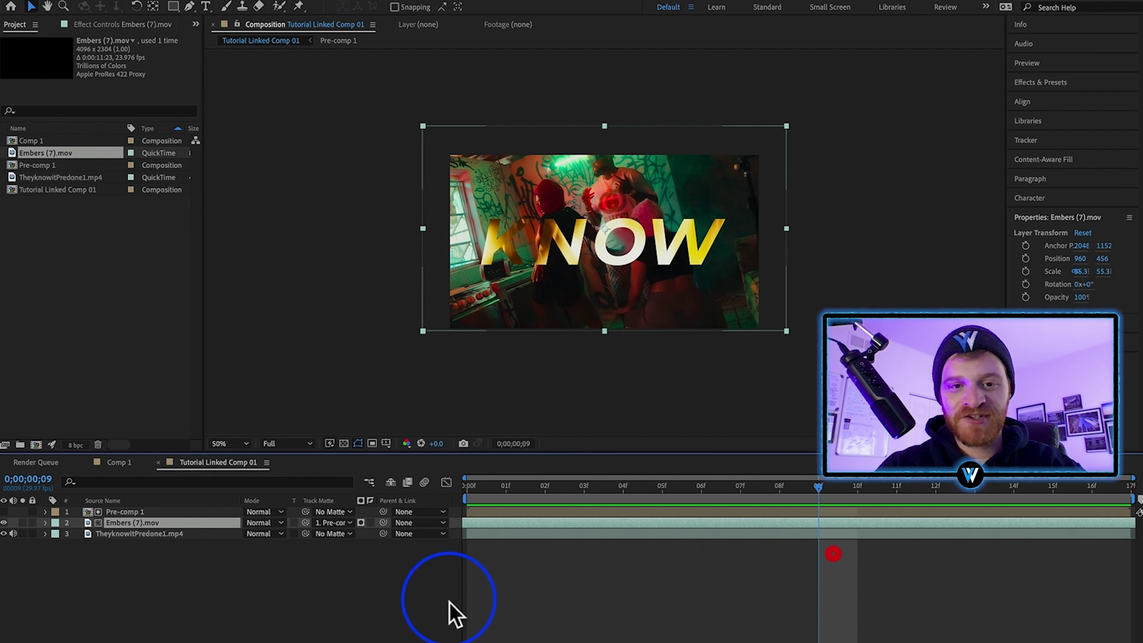
Find the Deep Glow effect and apply it to Pre-comp 1 with a radius of 439 and an exposure of 0.11.
{"action": "left_click", "coordinate": [207, 635]}
{"action": "left_click", "coordinate": [1066, 86]}
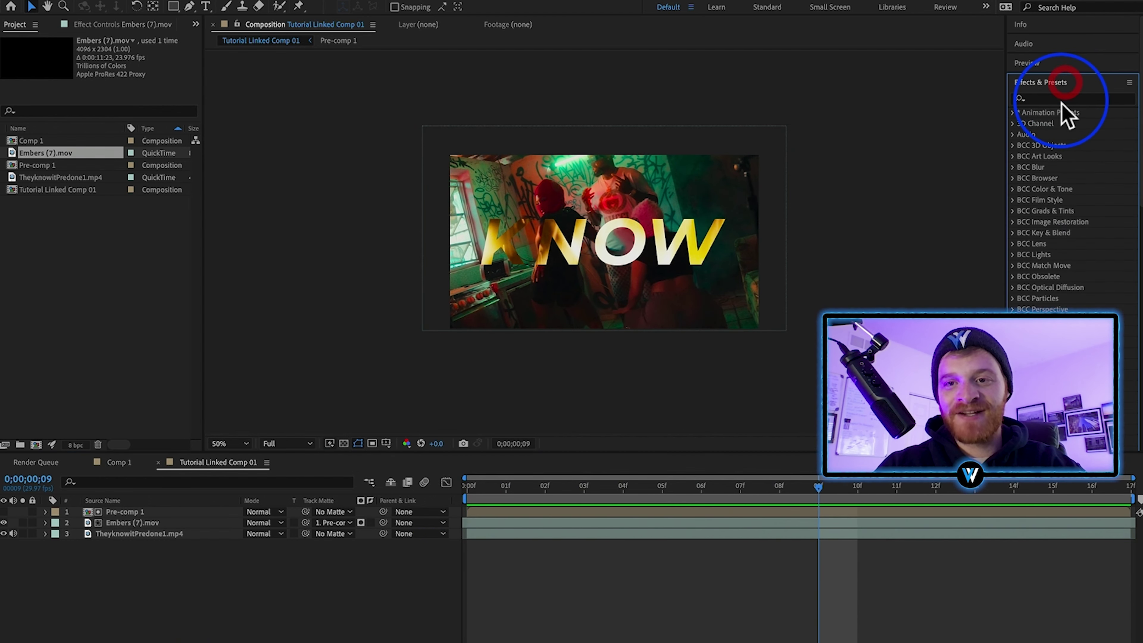
{"action": "left_click", "coordinate": [1060, 98]}
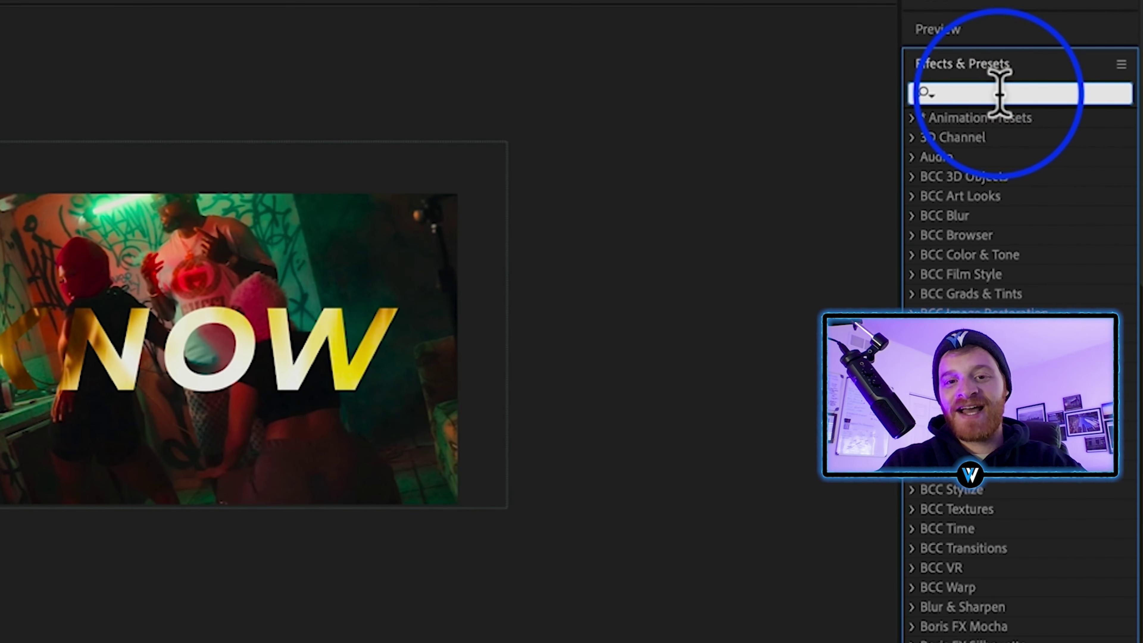
{"action": "type", "text": "deep"}
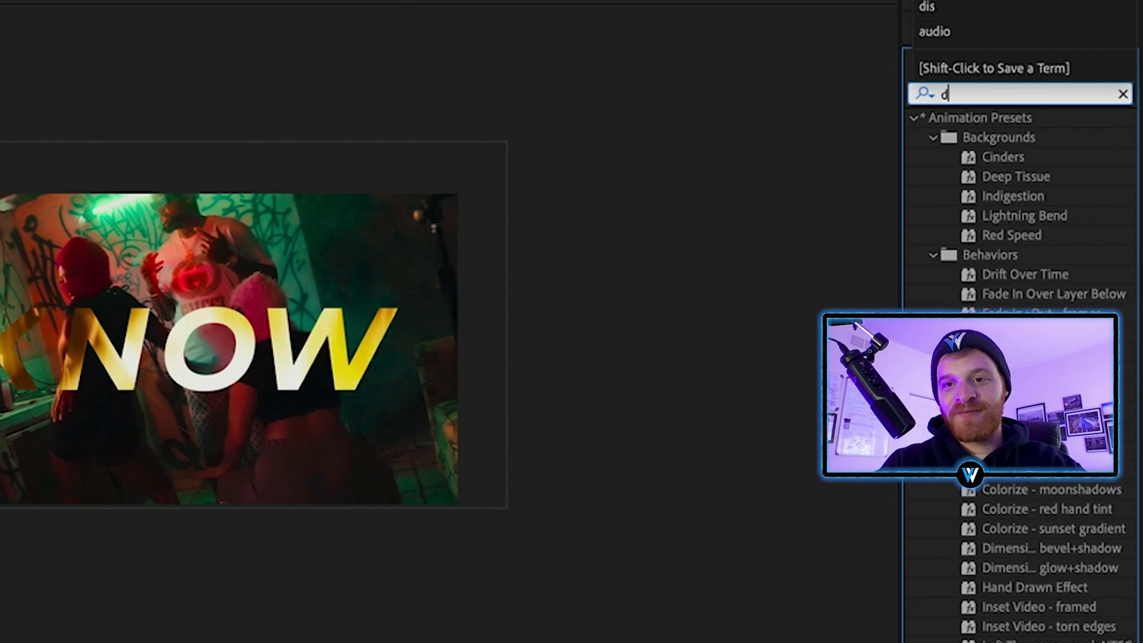
{"action": "left_click_drag", "start_coordinate": [995, 197], "coordinate": [178, 518]}
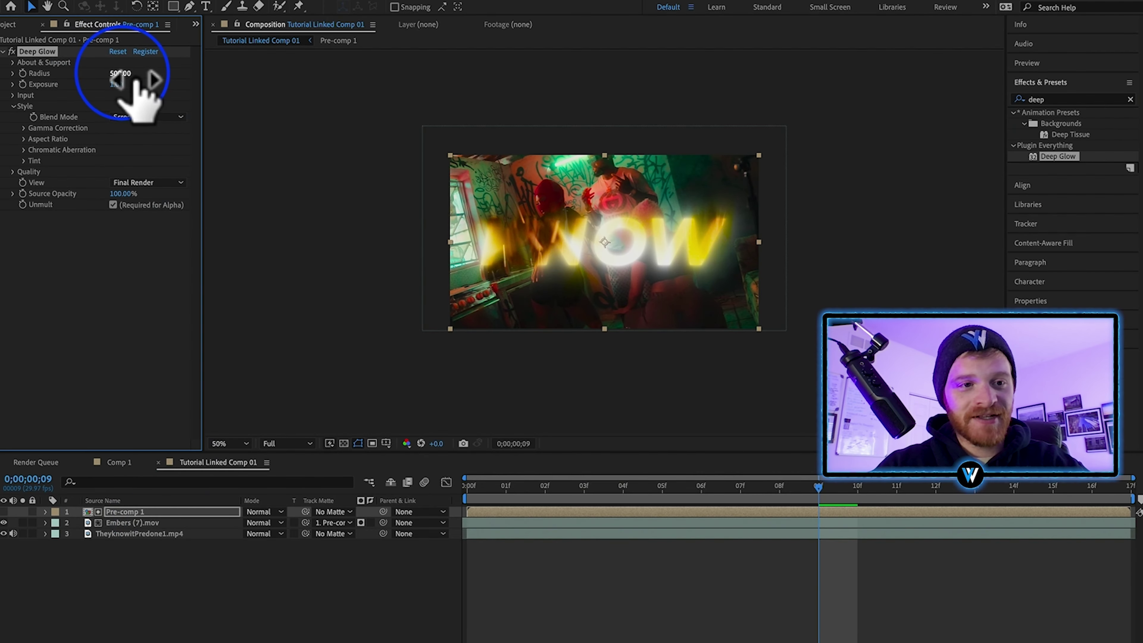
{"action": "left_click_drag", "start_coordinate": [104, 95], "coordinate": [75, 106]}
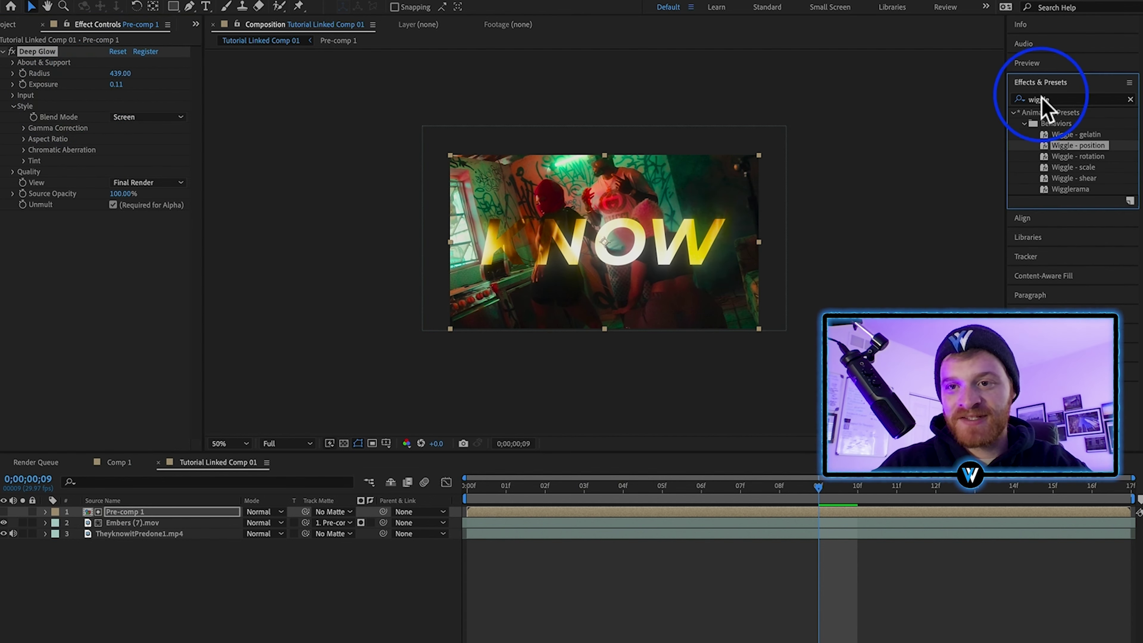
Apply the Wiggle - position preset to Pre-comp 1 and set its wiggle amount to 203 pixels.
{"action": "left_click_drag", "start_coordinate": [1085, 147], "coordinate": [484, 517]}
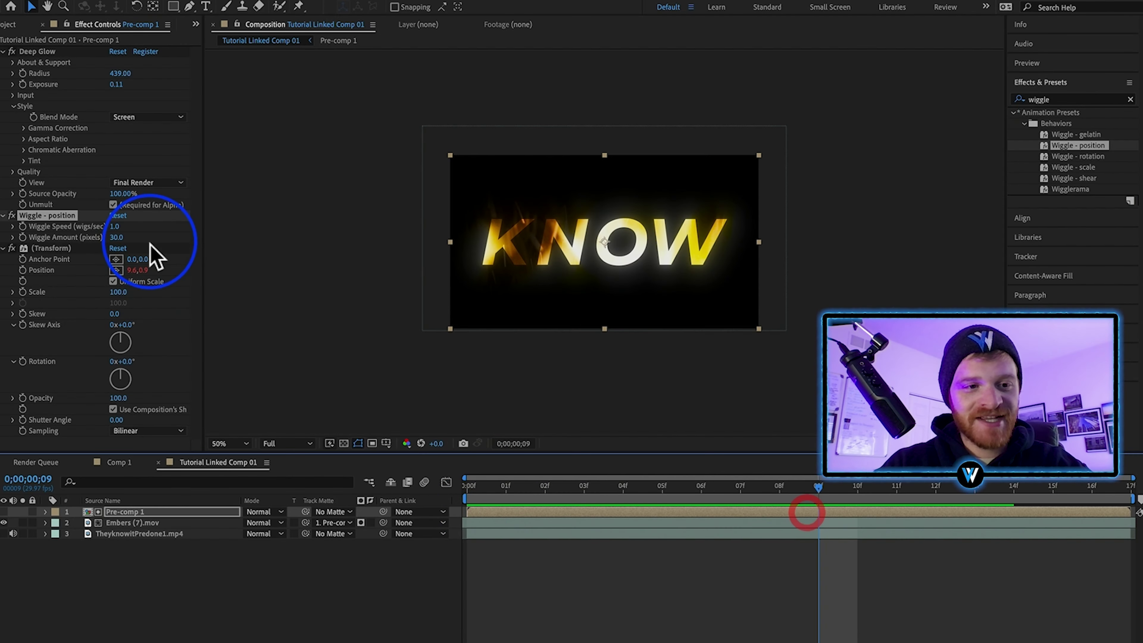
{"action": "left_click_drag", "start_coordinate": [133, 244], "coordinate": [182, 243]}
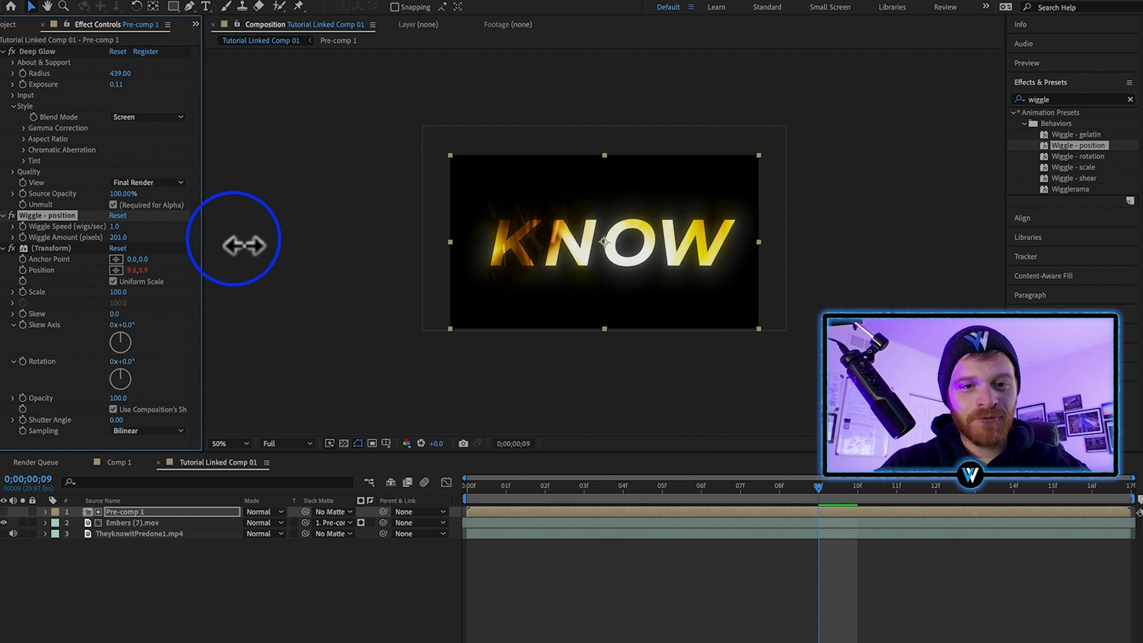
{"action": "left_click_drag", "start_coordinate": [243, 246], "coordinate": [259, 245]}
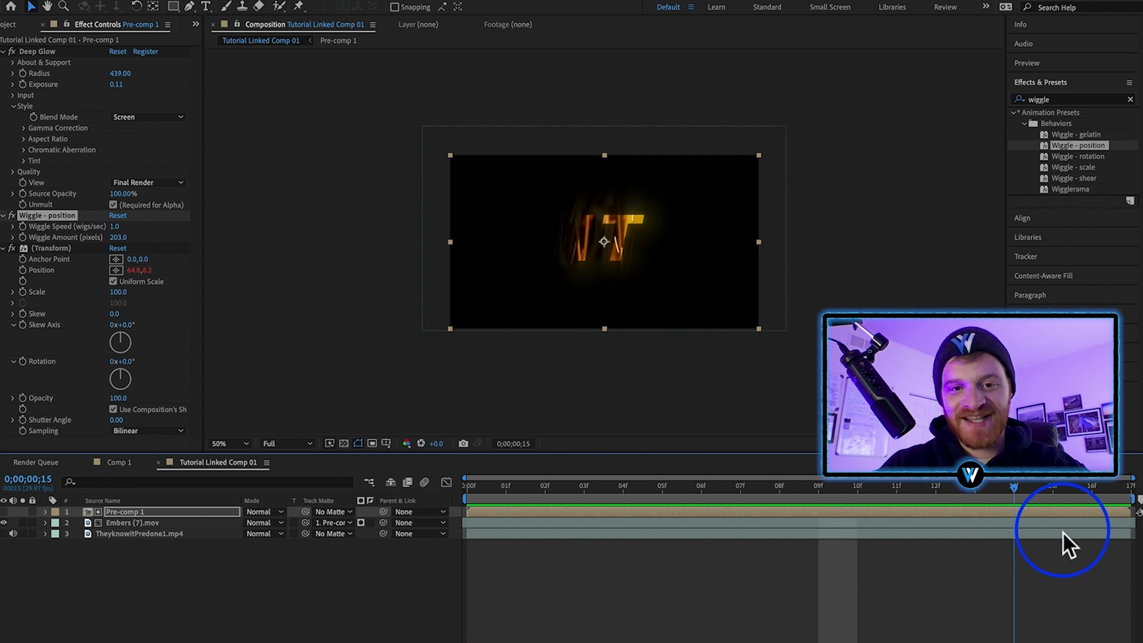
Pre-compose Pre-comp 1, Embers (7).mov and TheyknowitPredone1.mp4 into one composition with the default settings.
{"action": "left_click", "coordinate": [773, 70]}
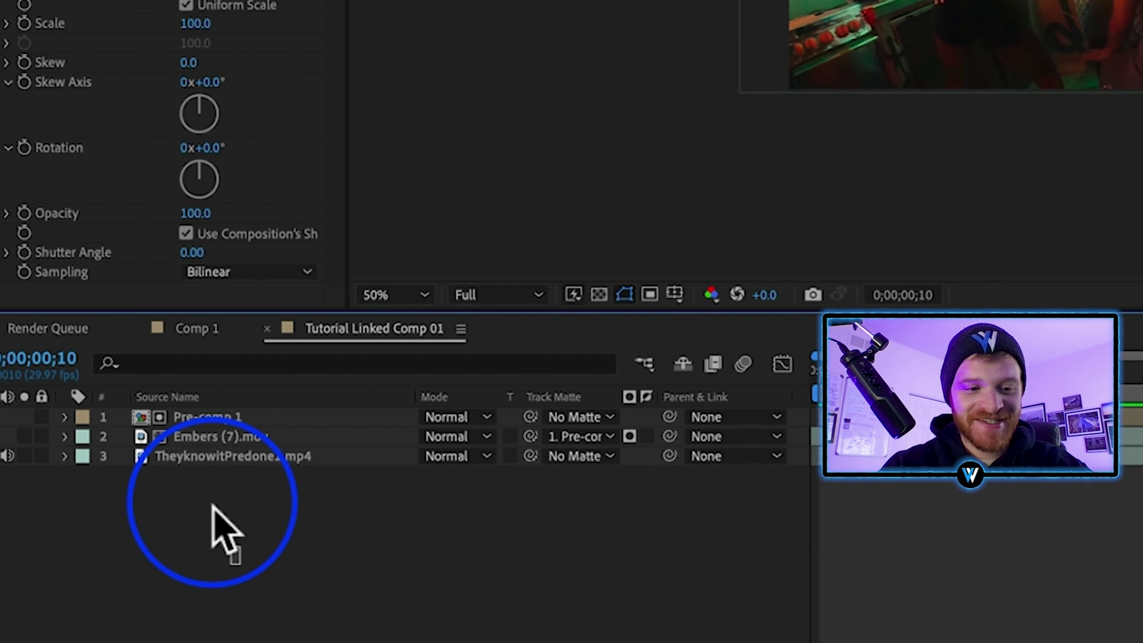
{"action": "left_click_drag", "start_coordinate": [108, 499], "coordinate": [144, 542]}
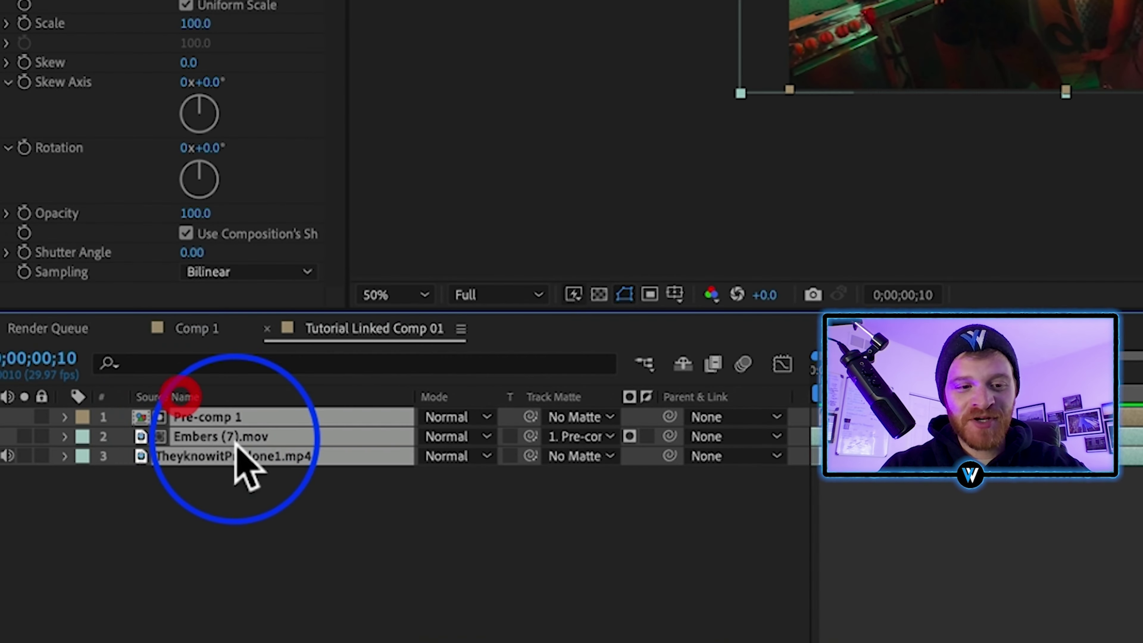
{"action": "right_click", "coordinate": [140, 524]}
{"action": "left_click", "coordinate": [350, 575]}
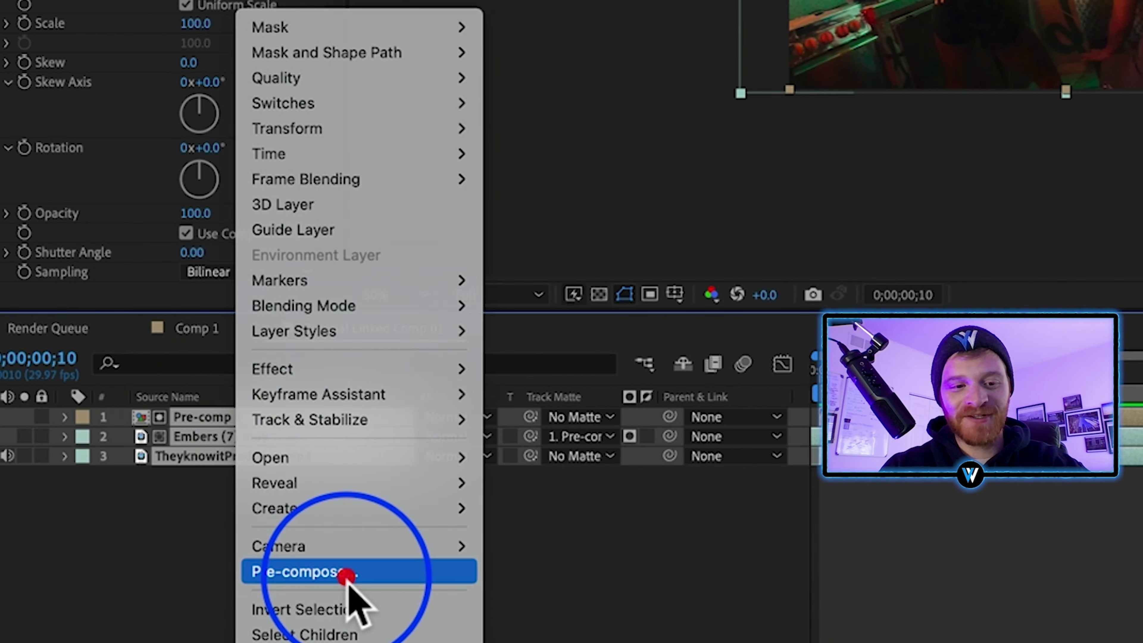
{"action": "key", "text": "Return"}
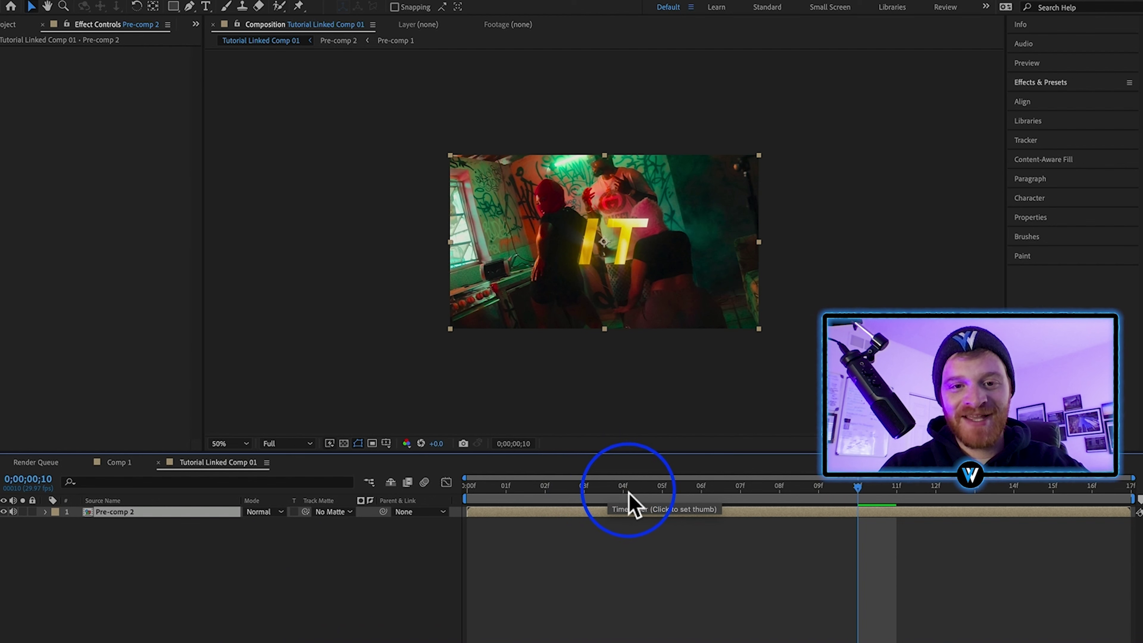
Add Position, Scale and Rotation keyframes to Pre-comp 2 at frame 0.
{"action": "key", "text": "F4"}
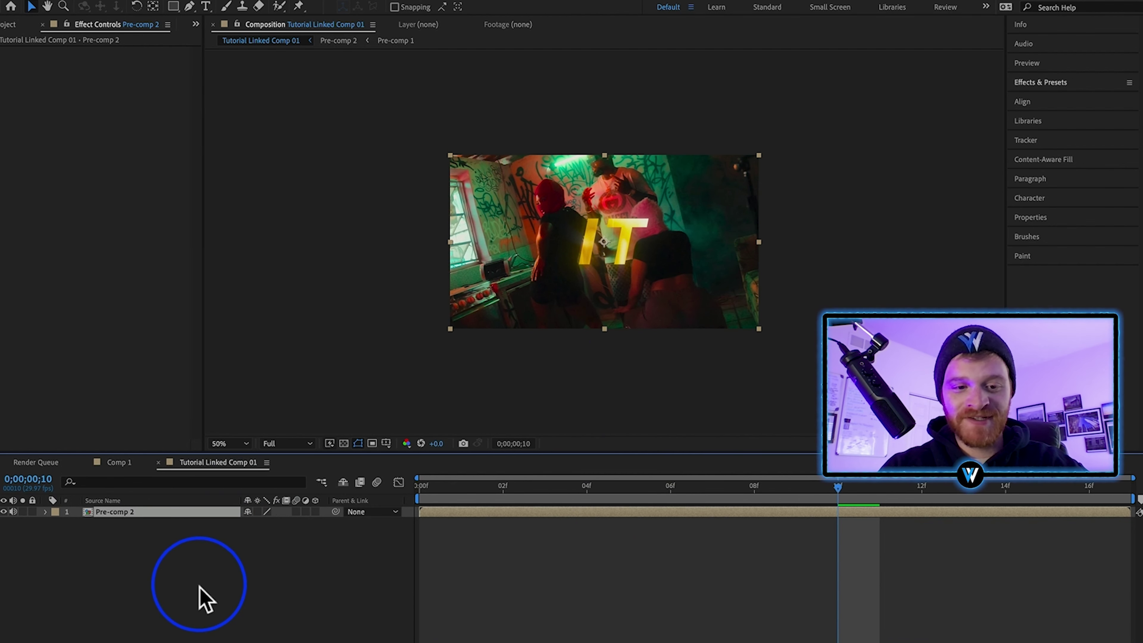
{"action": "left_click", "coordinate": [360, 496]}
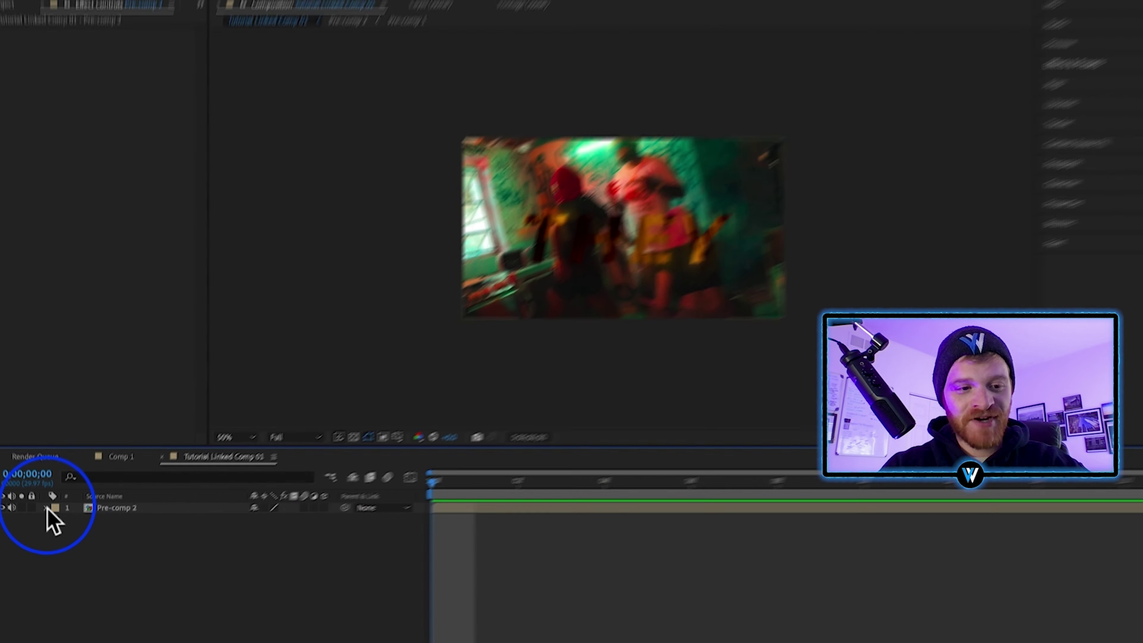
{"action": "left_click", "coordinate": [45, 512]}
{"action": "left_click", "coordinate": [57, 438]}
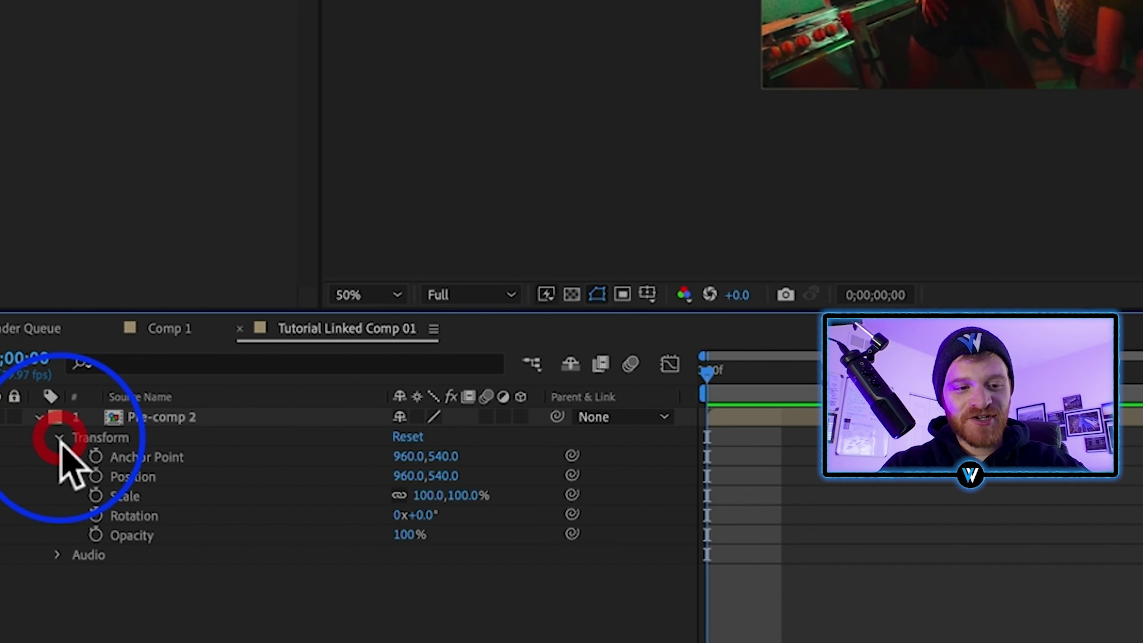
{"action": "left_click", "coordinate": [96, 476]}
{"action": "left_click", "coordinate": [96, 495]}
{"action": "left_click", "coordinate": [94, 515]}
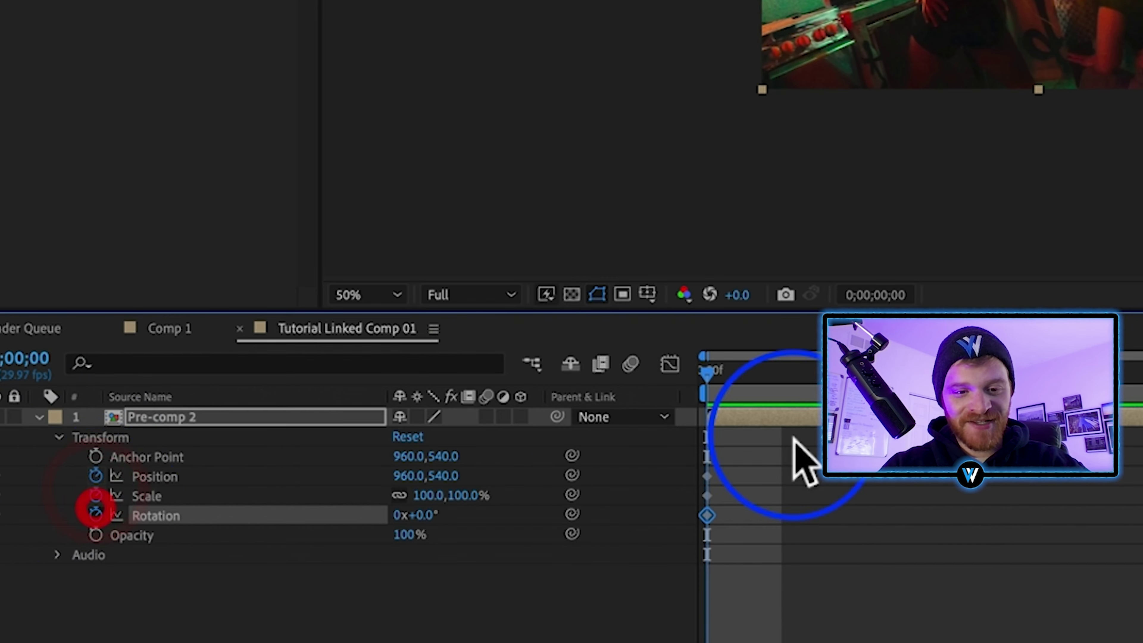
At frame 14, enlarge Pre-comp 2 to cover the frame, rotate it 11° and set its position to 1012, 538.
{"action": "left_click_drag", "start_coordinate": [811, 505], "coordinate": [997, 511]}
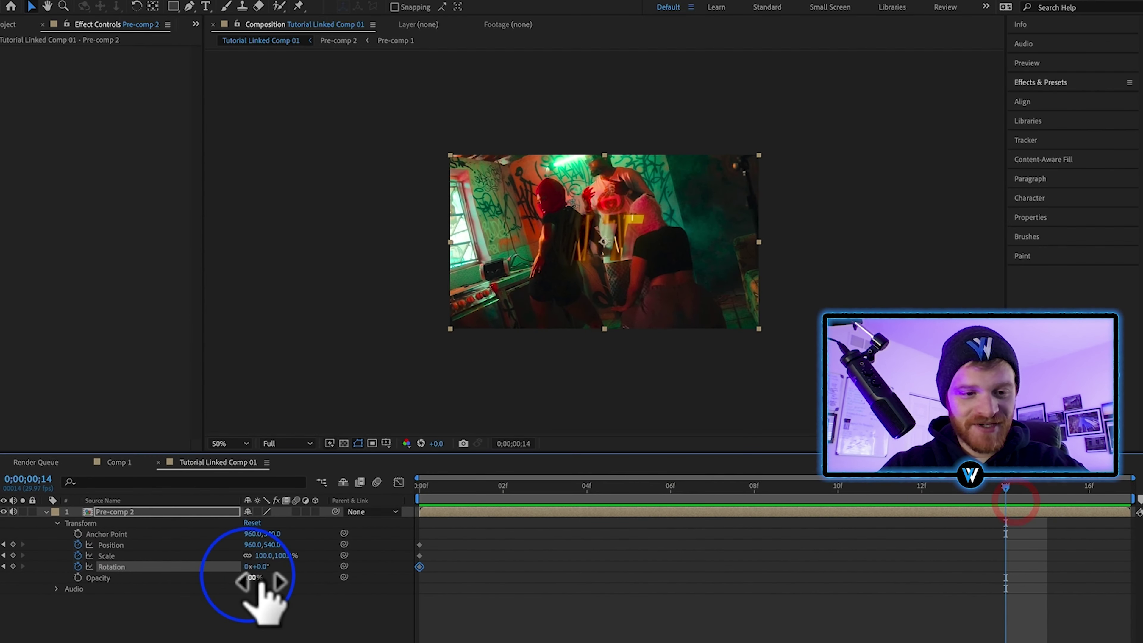
{"action": "left_click_drag", "start_coordinate": [262, 556], "coordinate": [293, 565]}
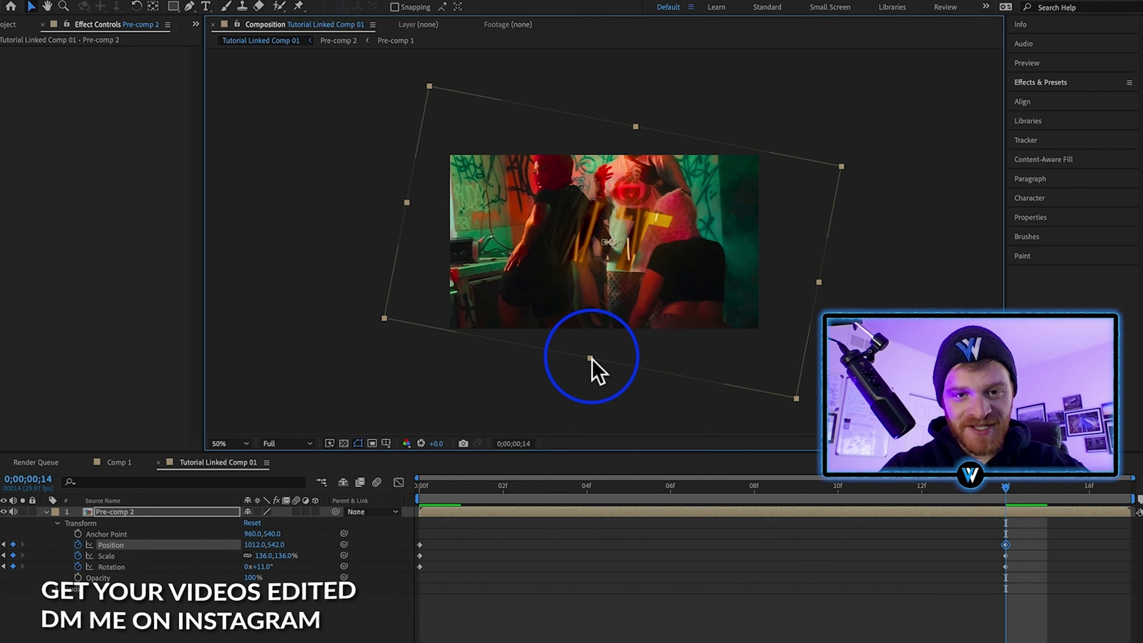
{"action": "left_click_drag", "start_coordinate": [590, 359], "coordinate": [591, 363]}
{"action": "left_click_drag", "start_coordinate": [591, 363], "coordinate": [591, 367]}
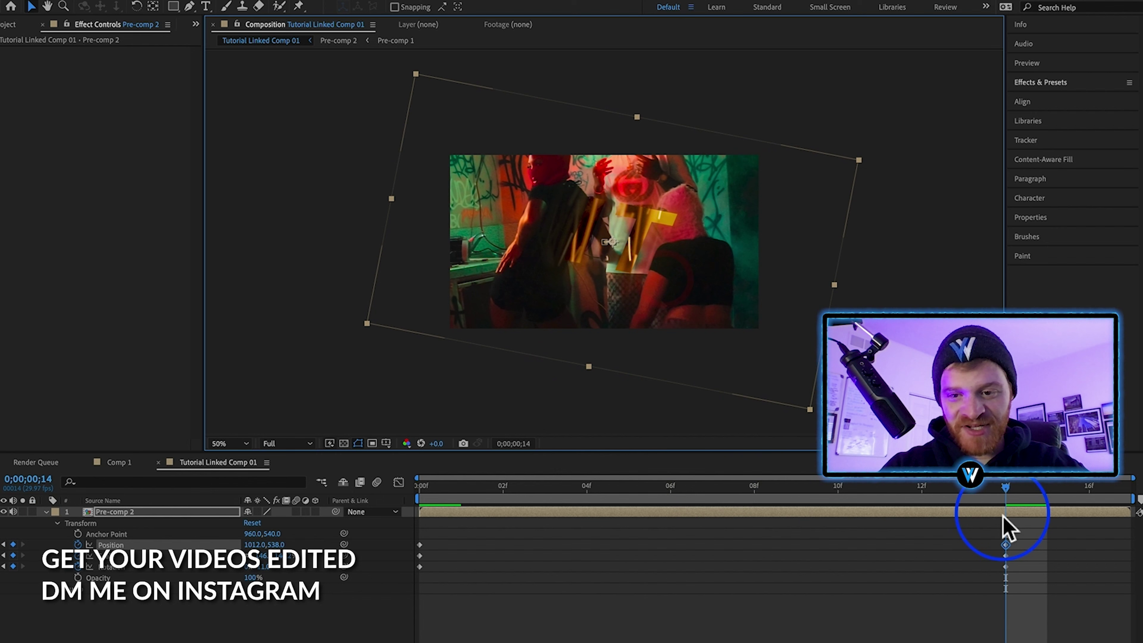
Move the frame 14 Position, Scale and Rotation keyframes to the end of Pre-comp 2 and play back the animation.
{"action": "left_click_drag", "start_coordinate": [1020, 532], "coordinate": [1130, 561]}
{"action": "key", "text": "space"}
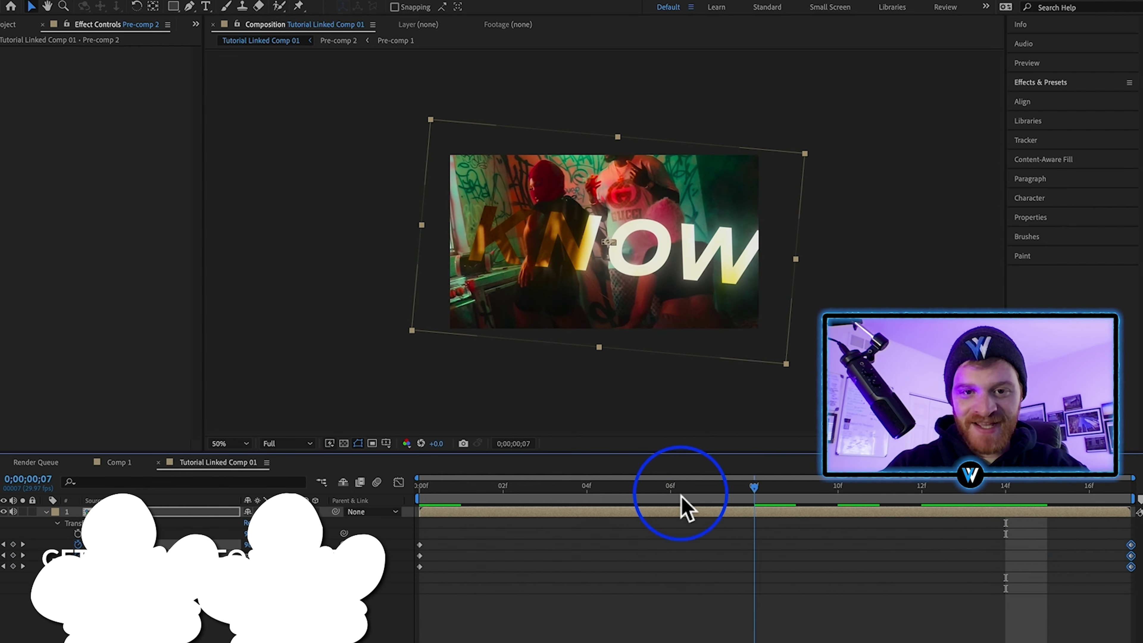
{"action": "key", "text": "space"}
{"action": "key", "text": "space"}
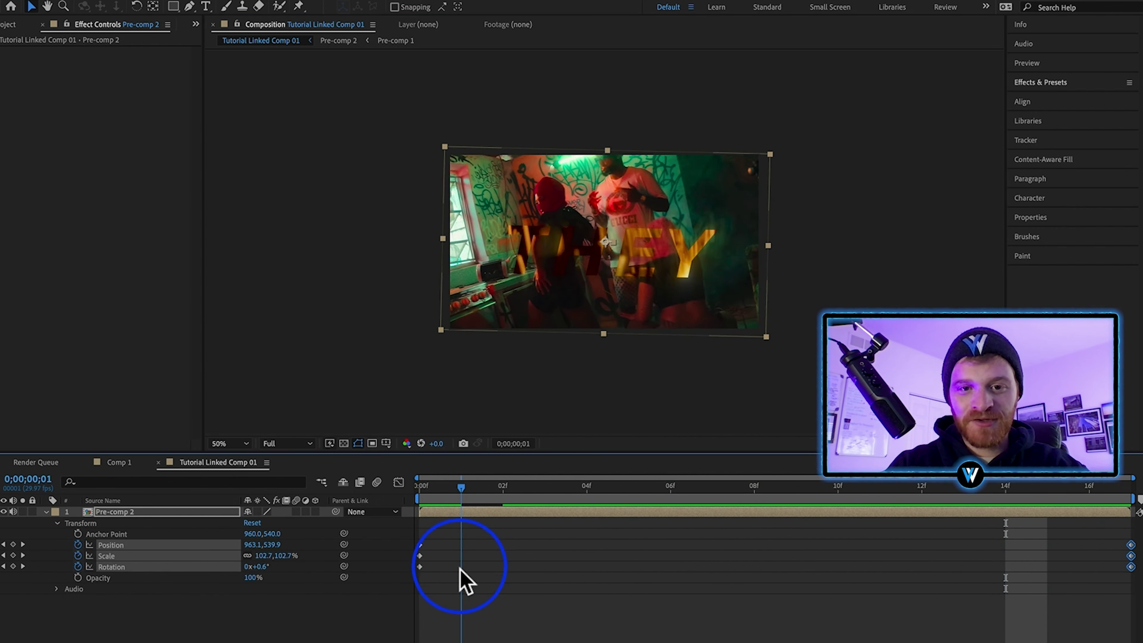
Enable motion blur on Pre-comp 2 and apply the S_Flicker effect to it with a Rand Freq of 20.
{"action": "left_click_drag", "start_coordinate": [924, 599], "coordinate": [351, 588]}
{"action": "left_click", "coordinate": [296, 512]}
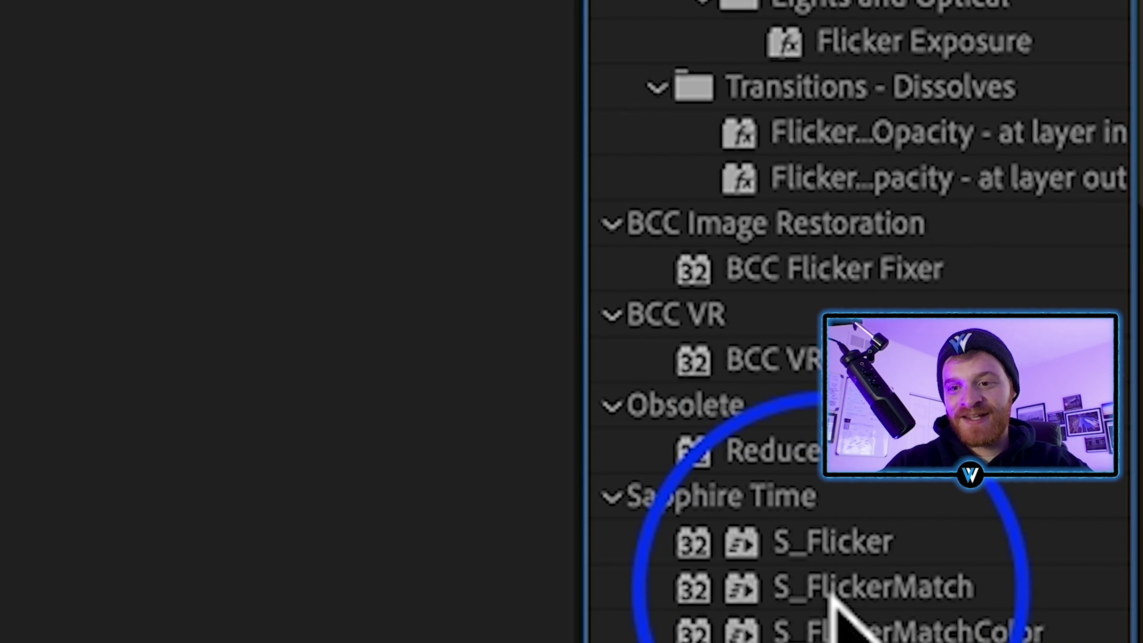
{"action": "left_click", "coordinate": [810, 540]}
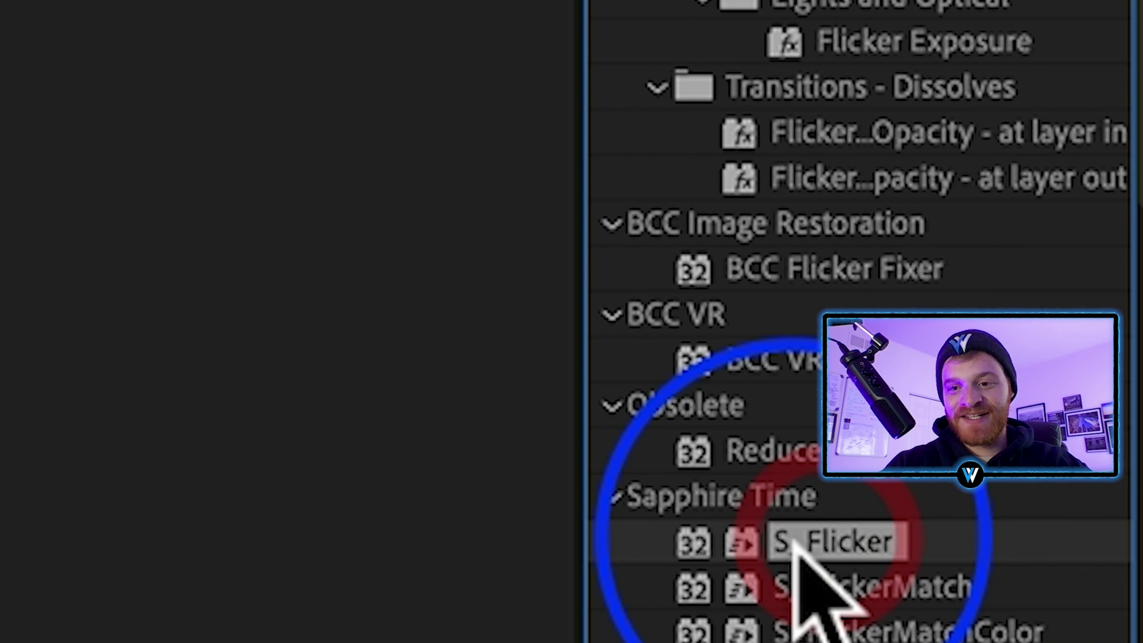
{"action": "left_click_drag", "start_coordinate": [890, 550], "coordinate": [424, 517]}
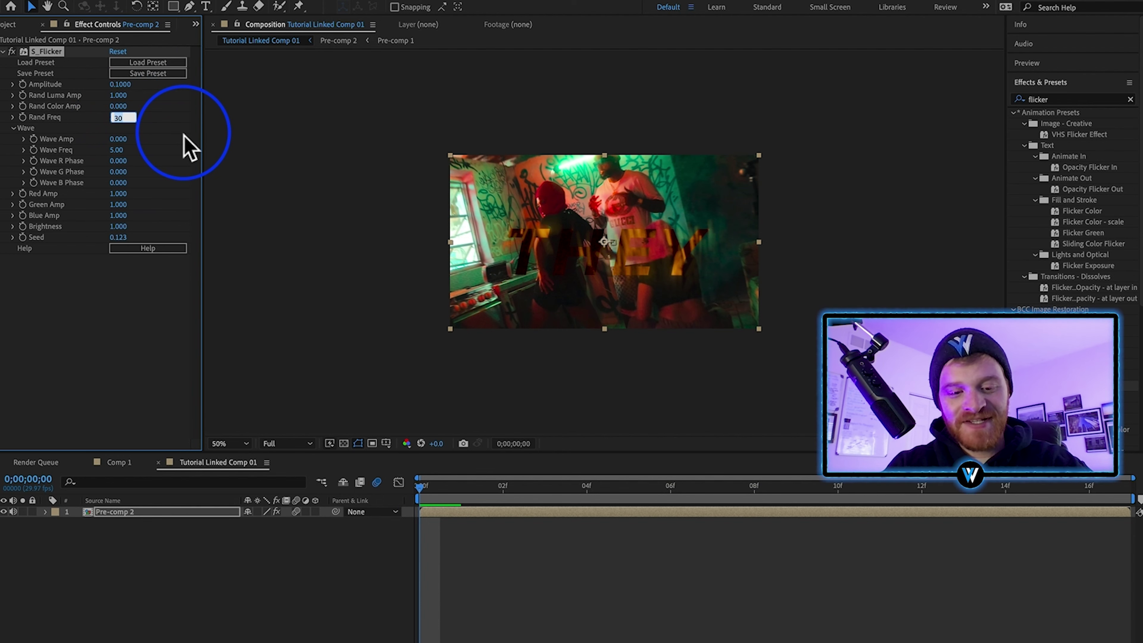
{"action": "left_click", "coordinate": [357, 248]}
{"action": "left_click_drag", "start_coordinate": [555, 498], "coordinate": [391, 544]}
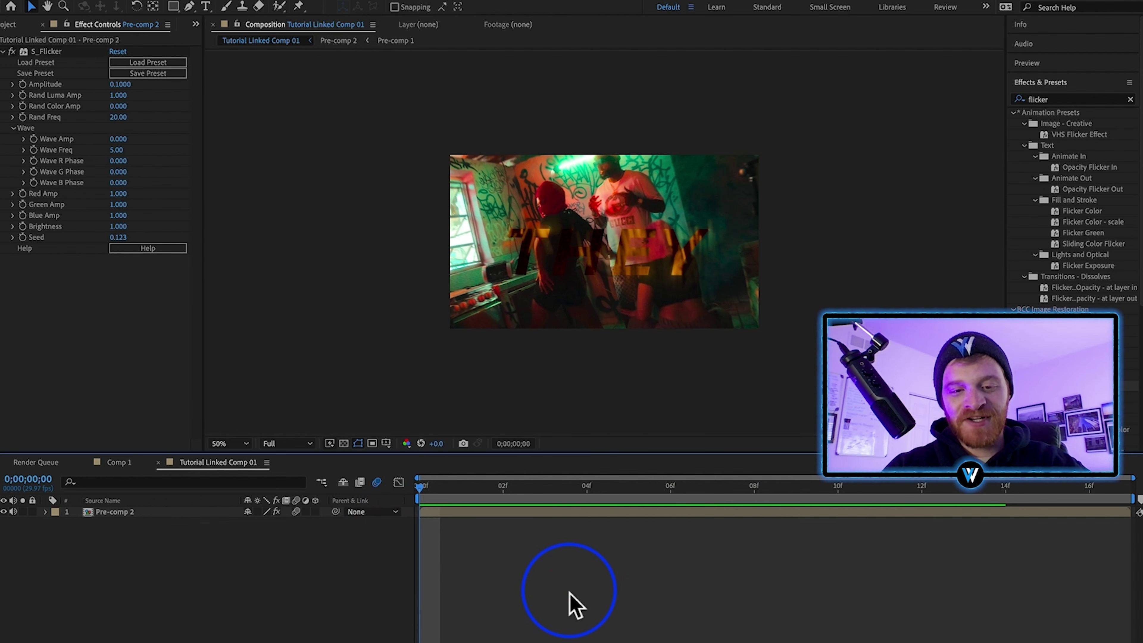
Save the project and render Tutorial Linked Comp 01 to the Desktop as Lyric Pop Ups.mov.
{"action": "key", "text": "super+s"}
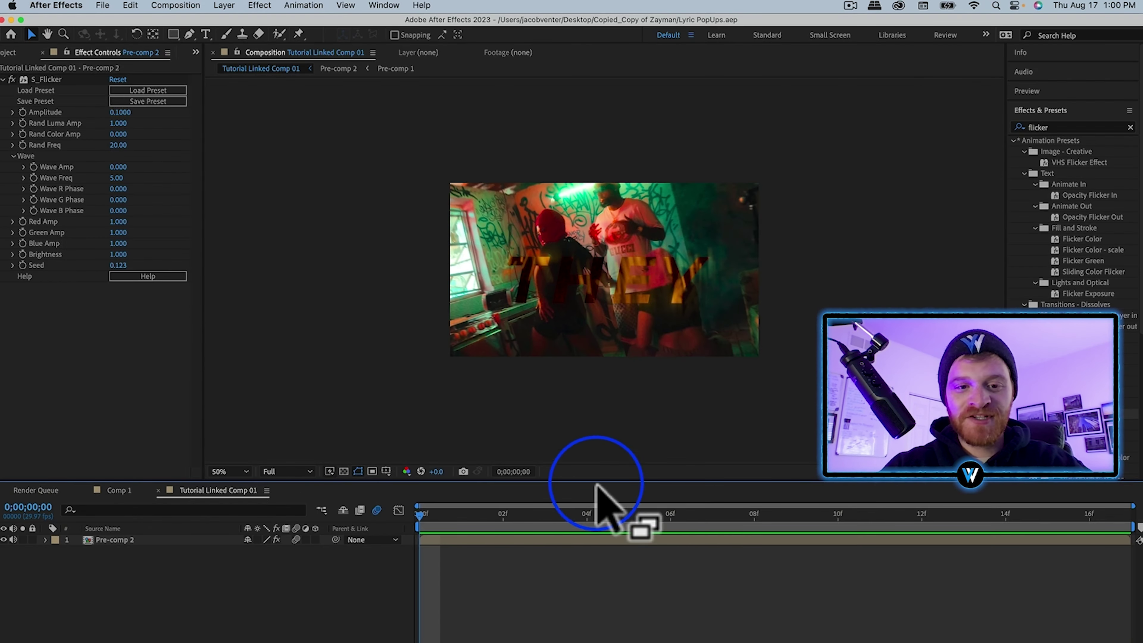
{"action": "left_click", "coordinate": [174, 6]}
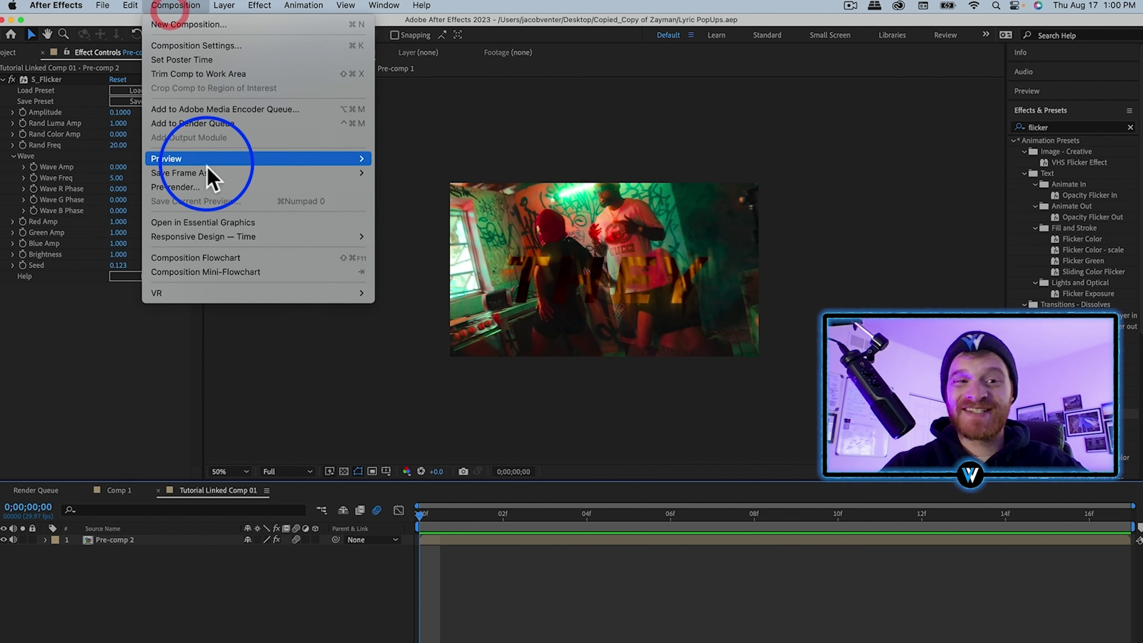
{"action": "left_click", "coordinate": [205, 128]}
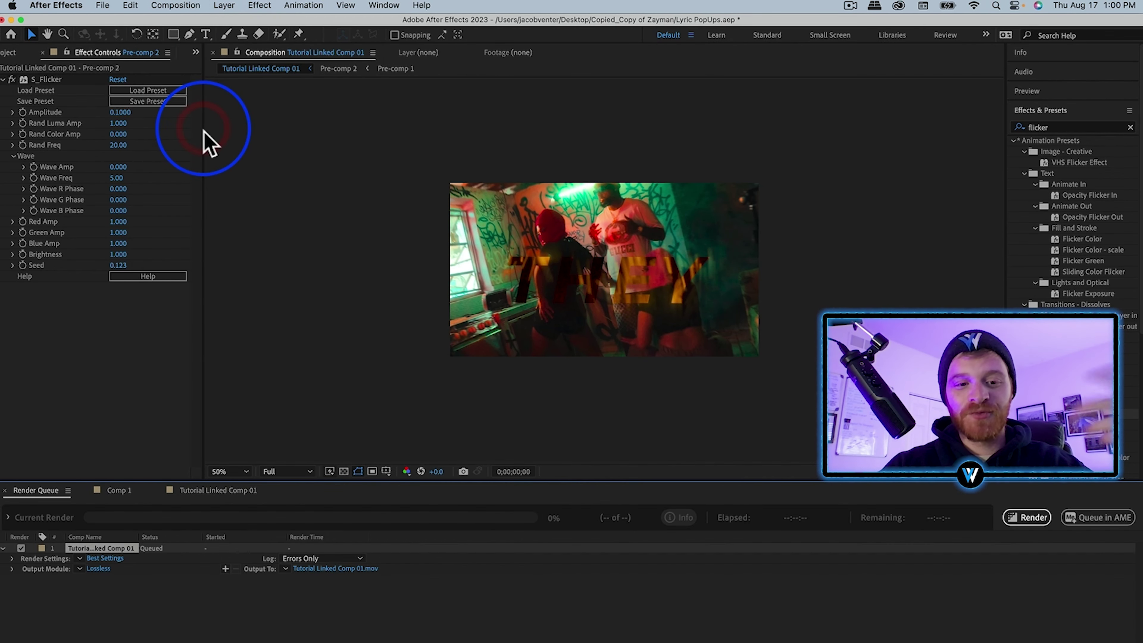
{"action": "left_click", "coordinate": [335, 568]}
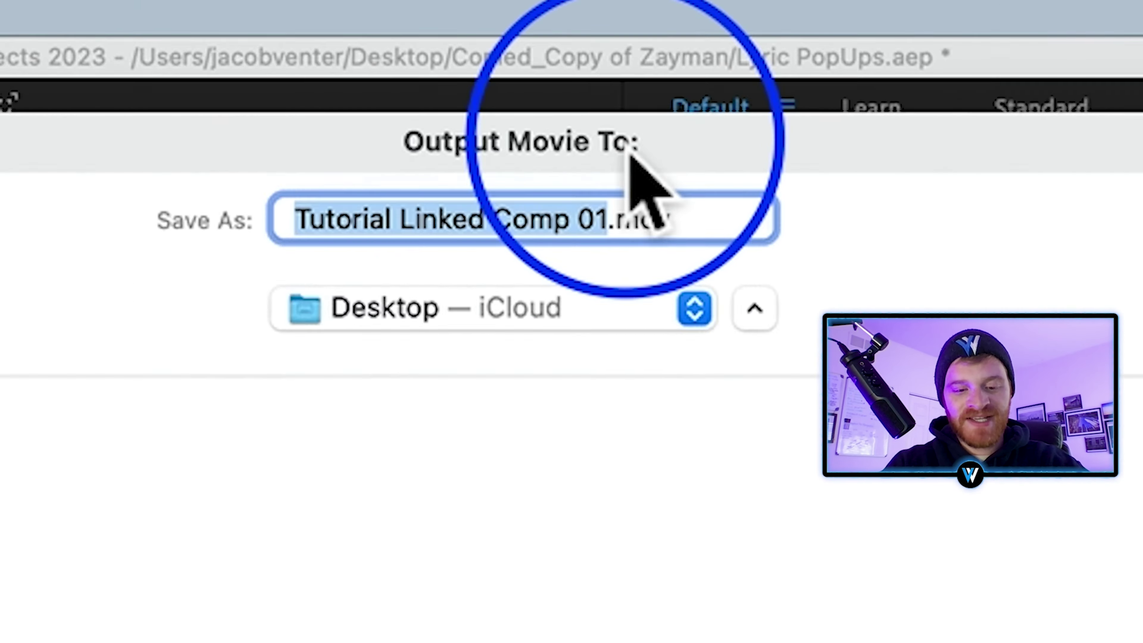
{"action": "type", "text": "Ly"}
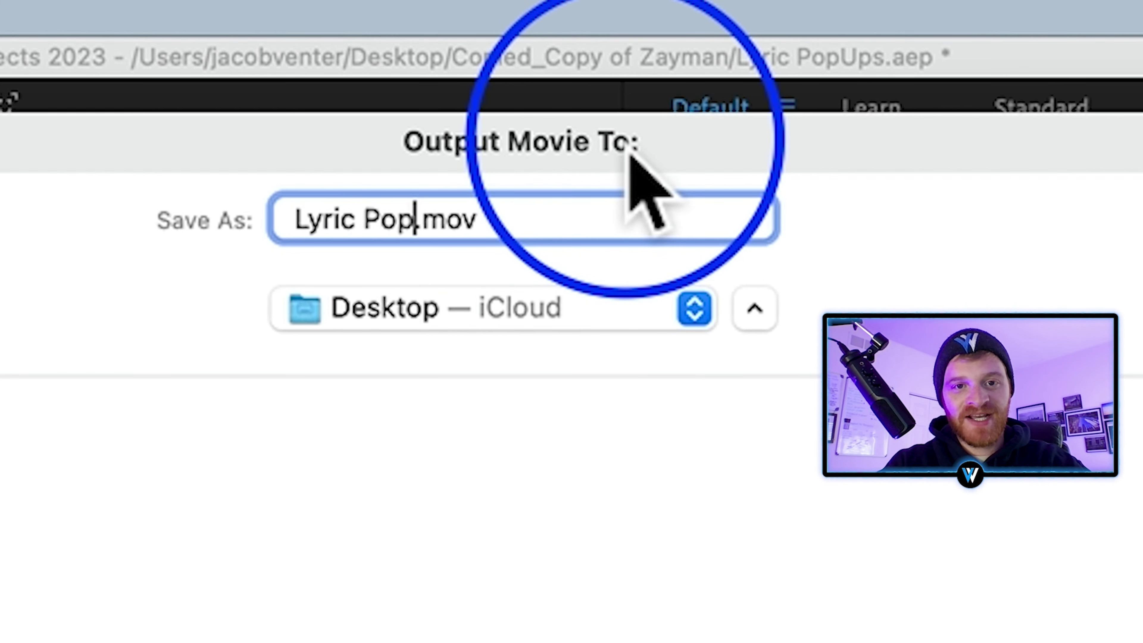
{"action": "type", "text": "ric Pop U"}
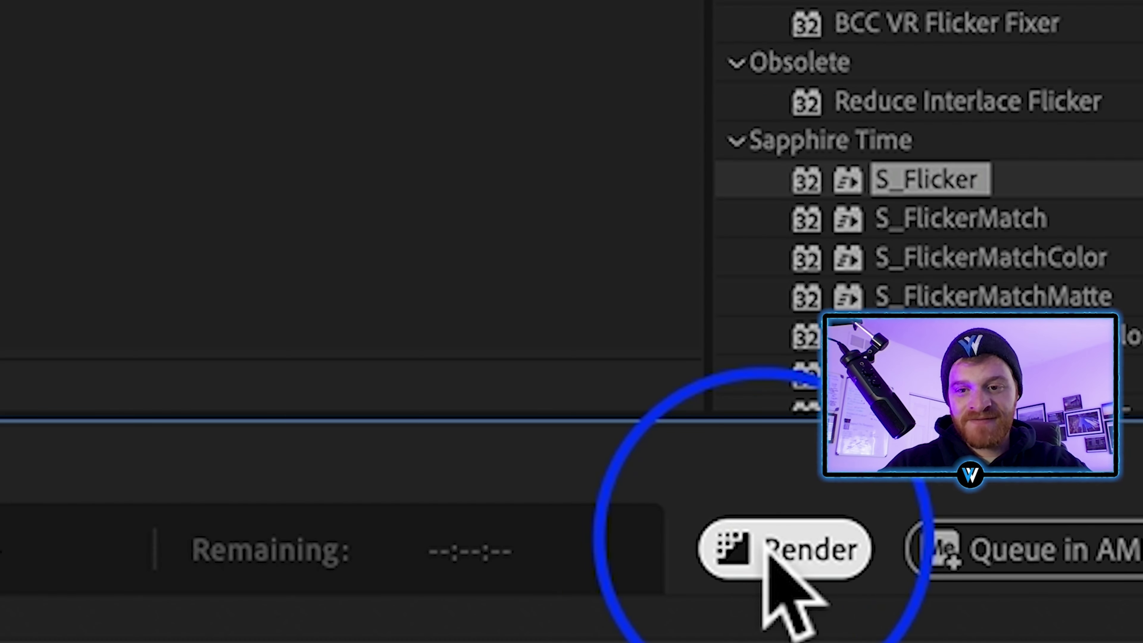
{"action": "left_click", "coordinate": [765, 542]}
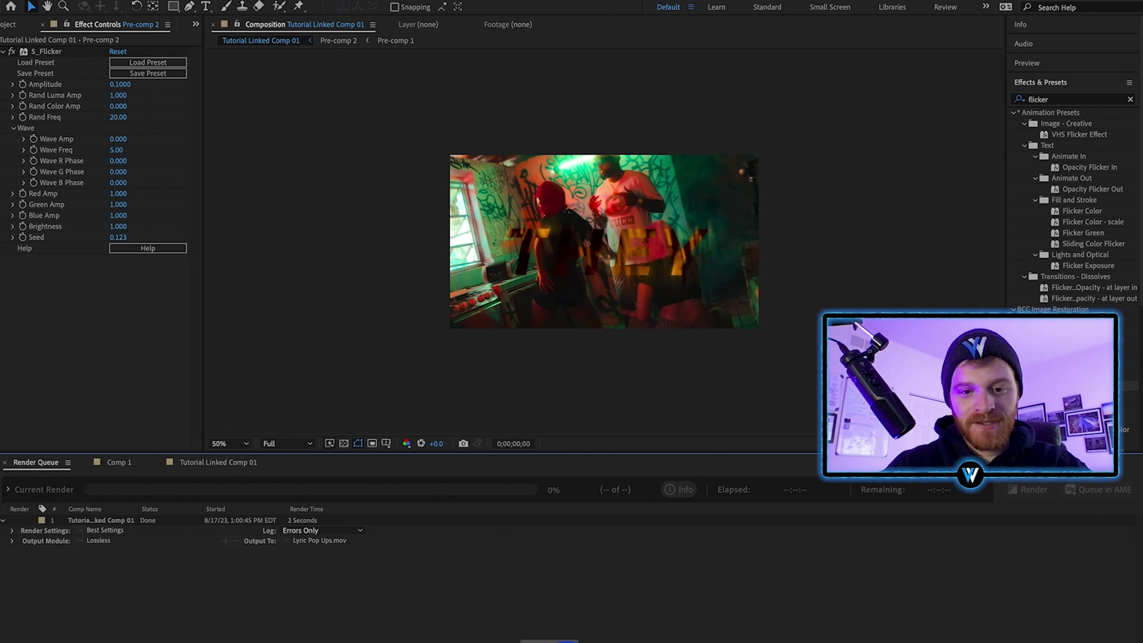
Switch to Premiere Pro and place Lyric Pop Ups.mov from the Desktop on V3 above the linked comp, with the track visible.
{"action": "left_click", "coordinate": [765, 636]}
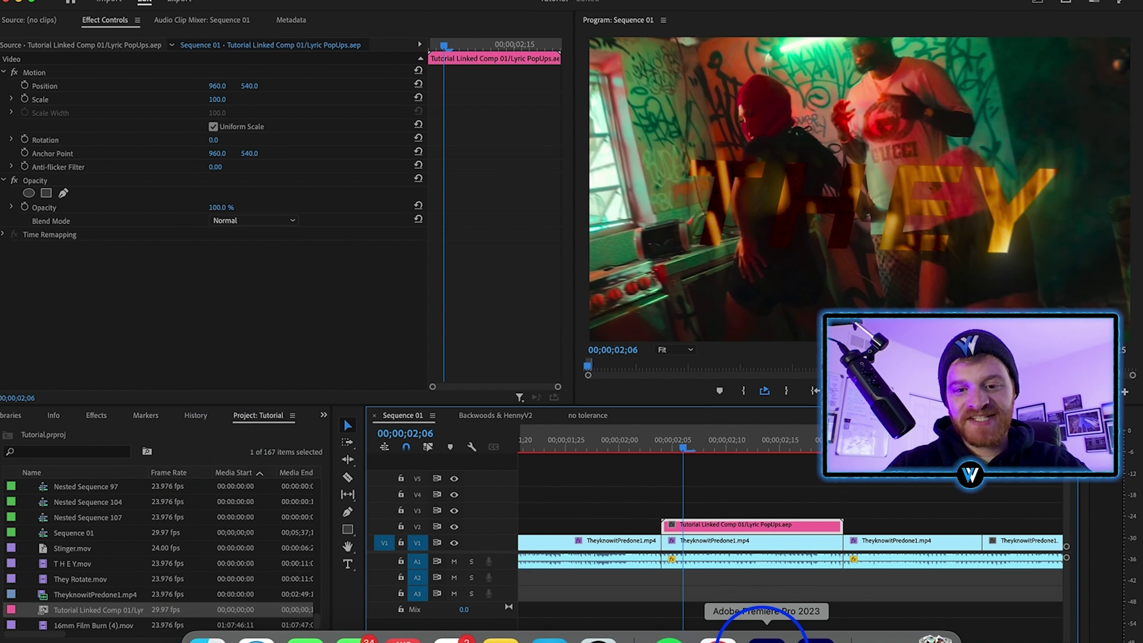
{"action": "left_click", "coordinate": [207, 636]}
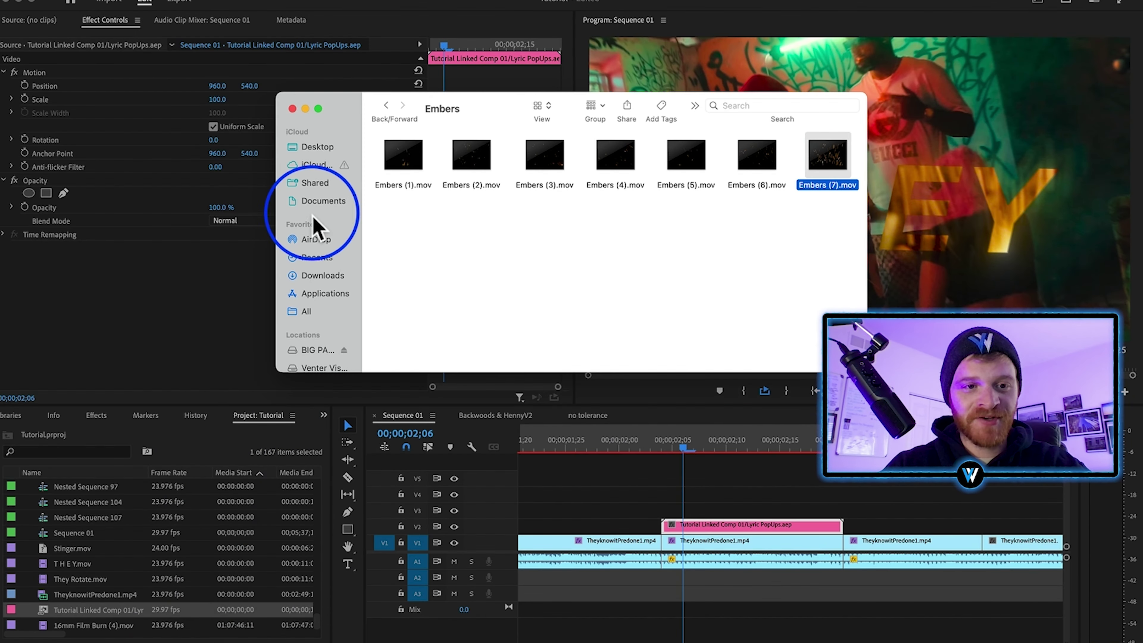
{"action": "left_click", "coordinate": [111, 105]}
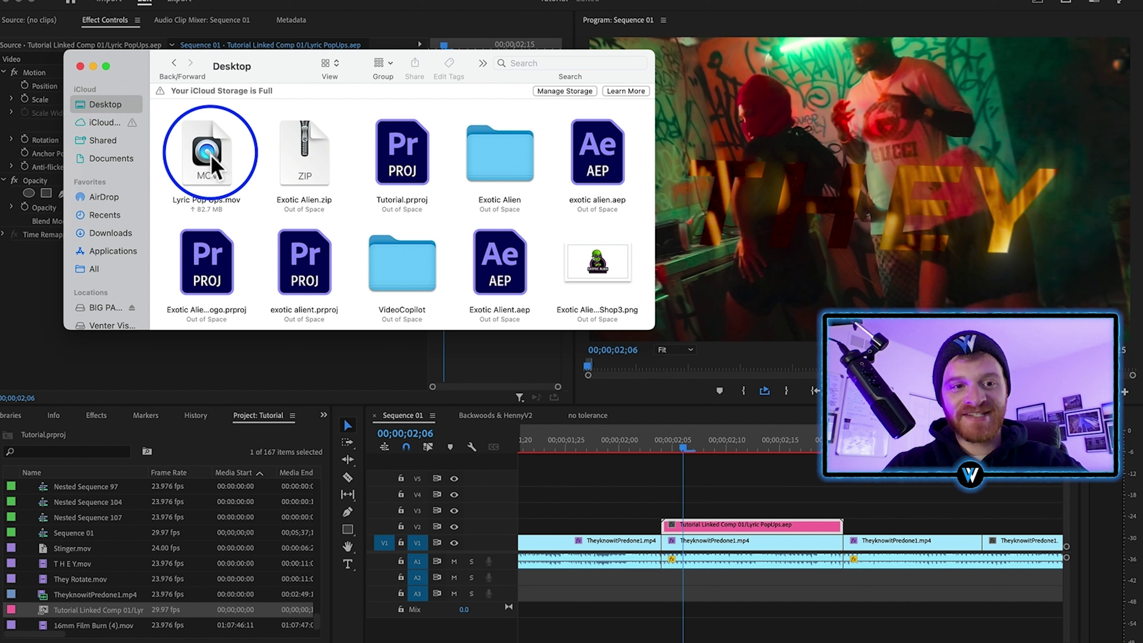
{"action": "left_click_drag", "start_coordinate": [252, 171], "coordinate": [663, 515]}
{"action": "left_click", "coordinate": [774, 521]}
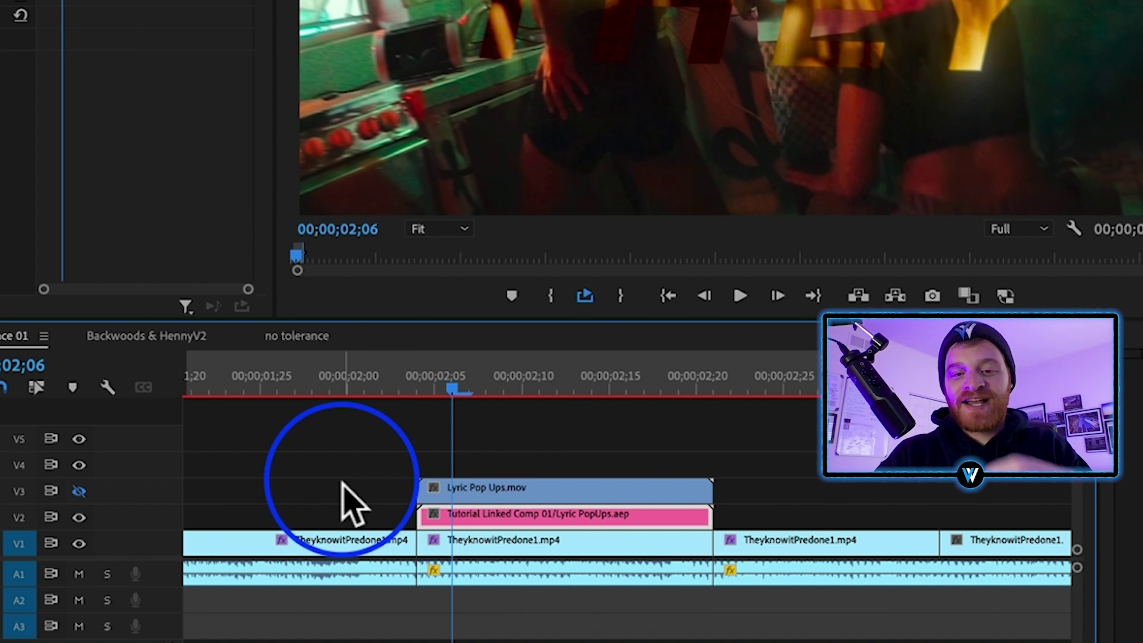
{"action": "left_click", "coordinate": [88, 496]}
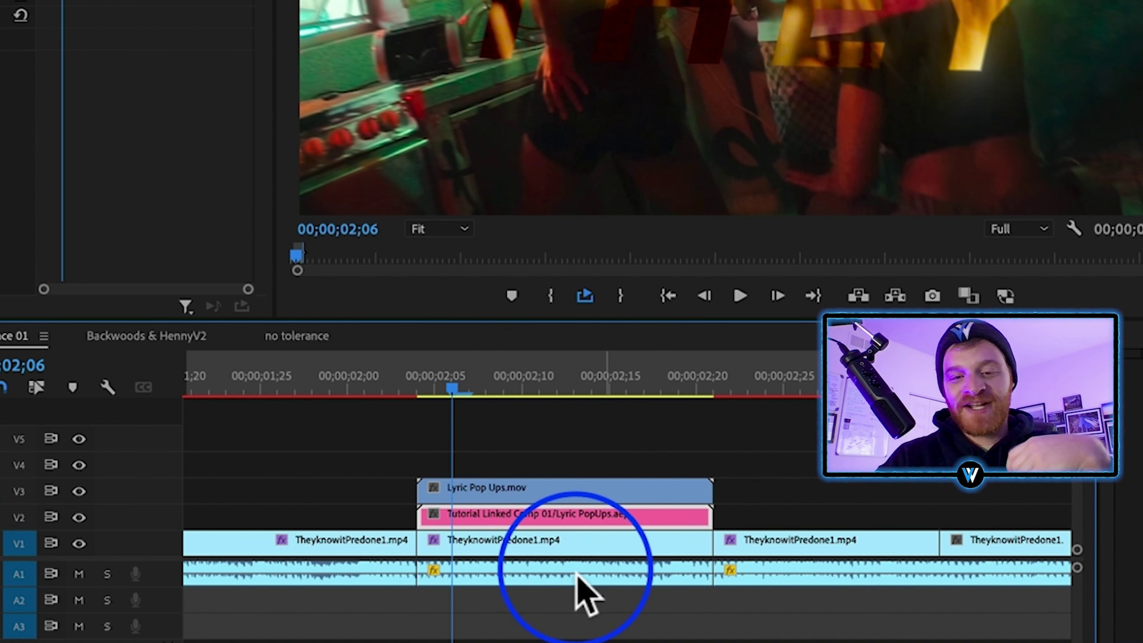
Scrub through the Lyric Pop Ups.mov clip in Sequence 01 to review the rendered lyric effect.
{"action": "left_click", "coordinate": [553, 492]}
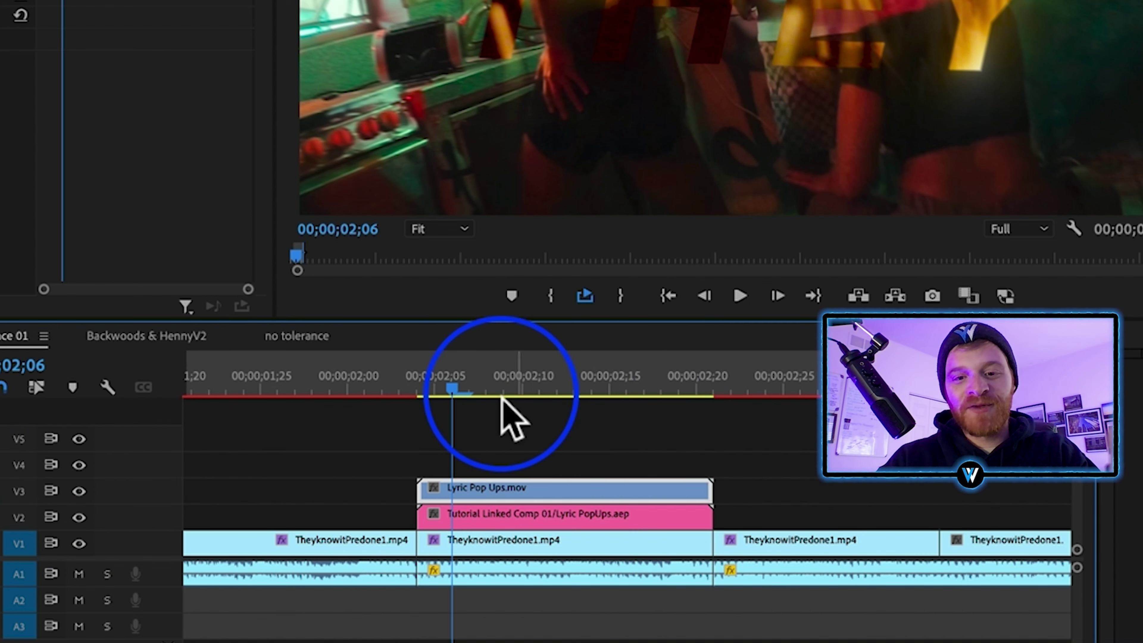
{"action": "left_click_drag", "start_coordinate": [470, 374], "coordinate": [548, 390]}
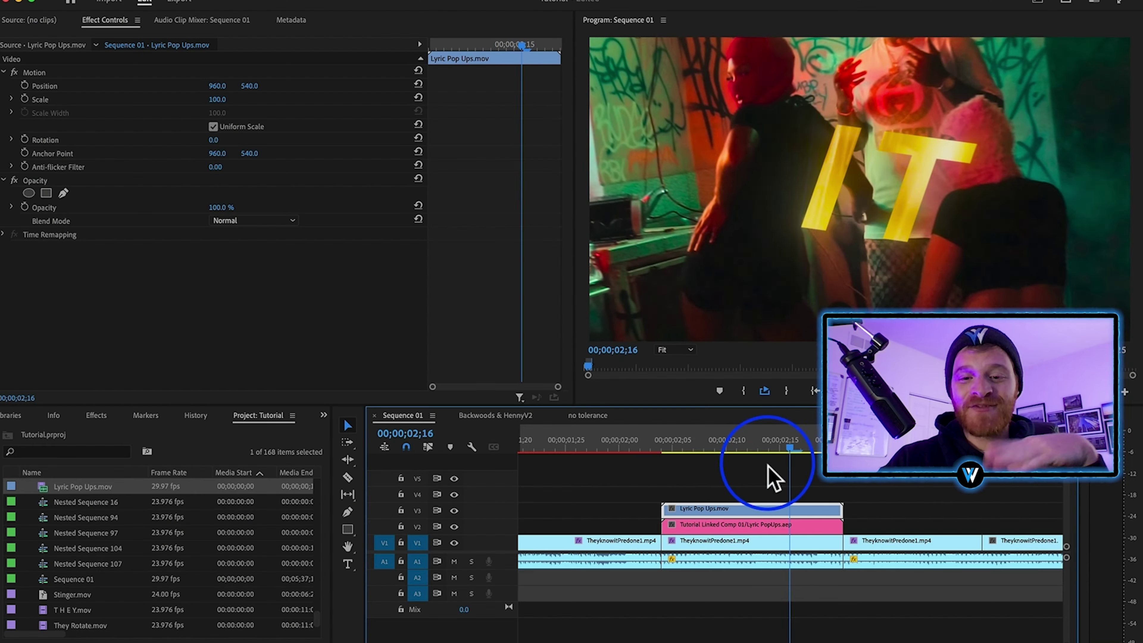
{"action": "left_click_drag", "start_coordinate": [790, 478], "coordinate": [696, 480]}
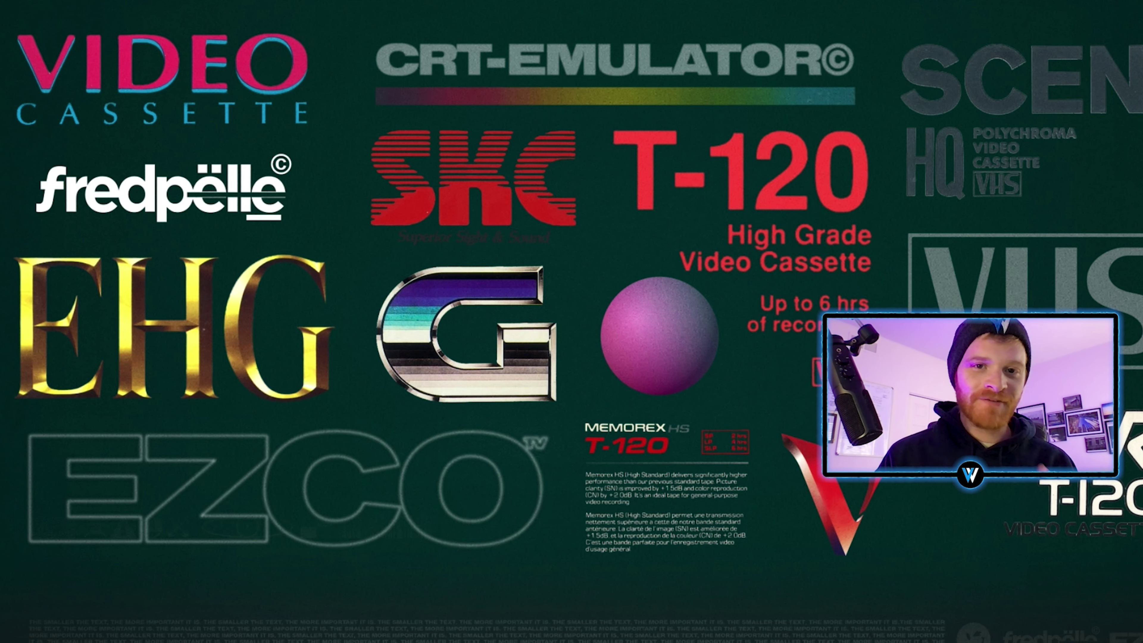
{"action": "left_click_drag", "start_coordinate": [13, 474], "coordinate": [1049, 541]}
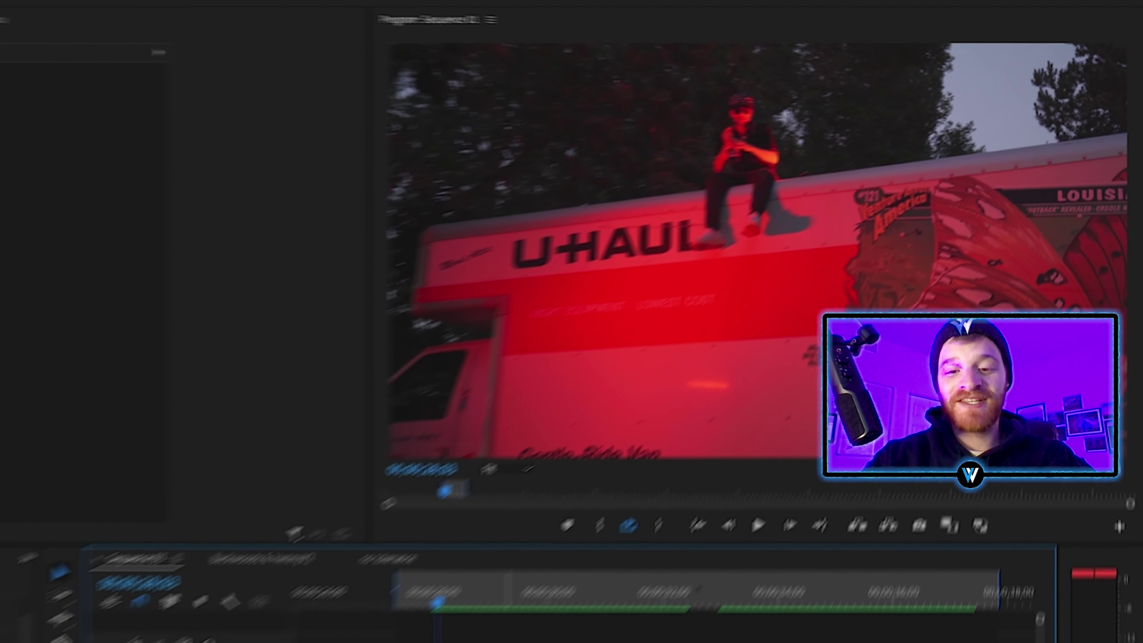
Go to 00;00;35;00 in Sequence 01 and expand audio track A1 to show its waveform in detail.
{"action": "left_click", "coordinate": [634, 600]}
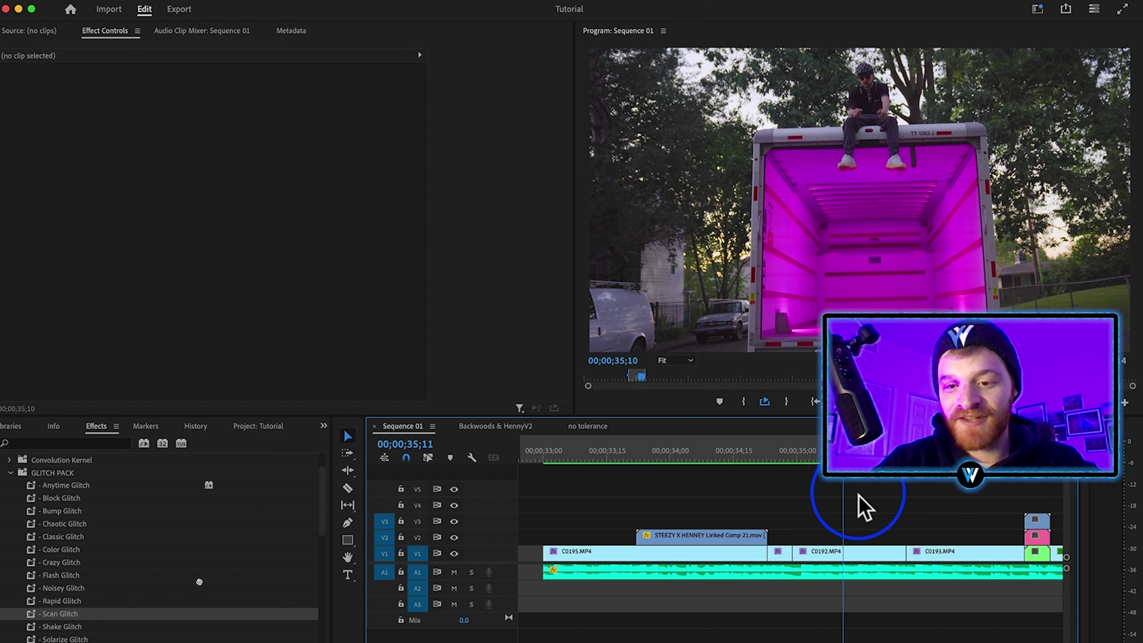
{"action": "scroll", "coordinate": [907, 508], "scroll_direction": "up", "scroll_amount": 2}
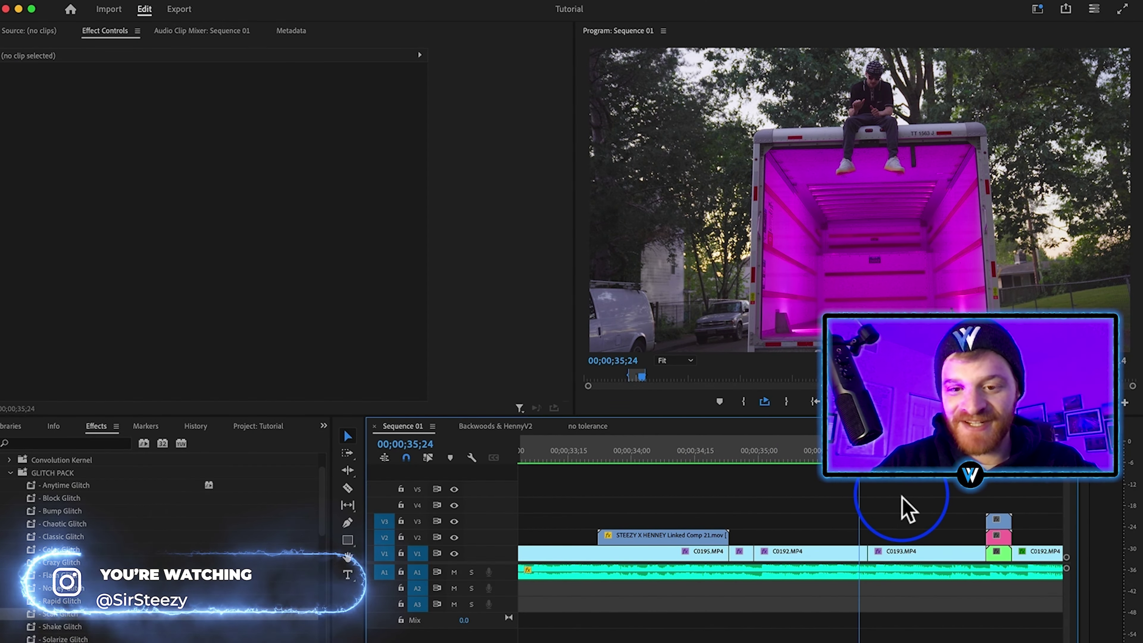
{"action": "scroll", "coordinate": [902, 500], "scroll_direction": "down", "scroll_amount": 2}
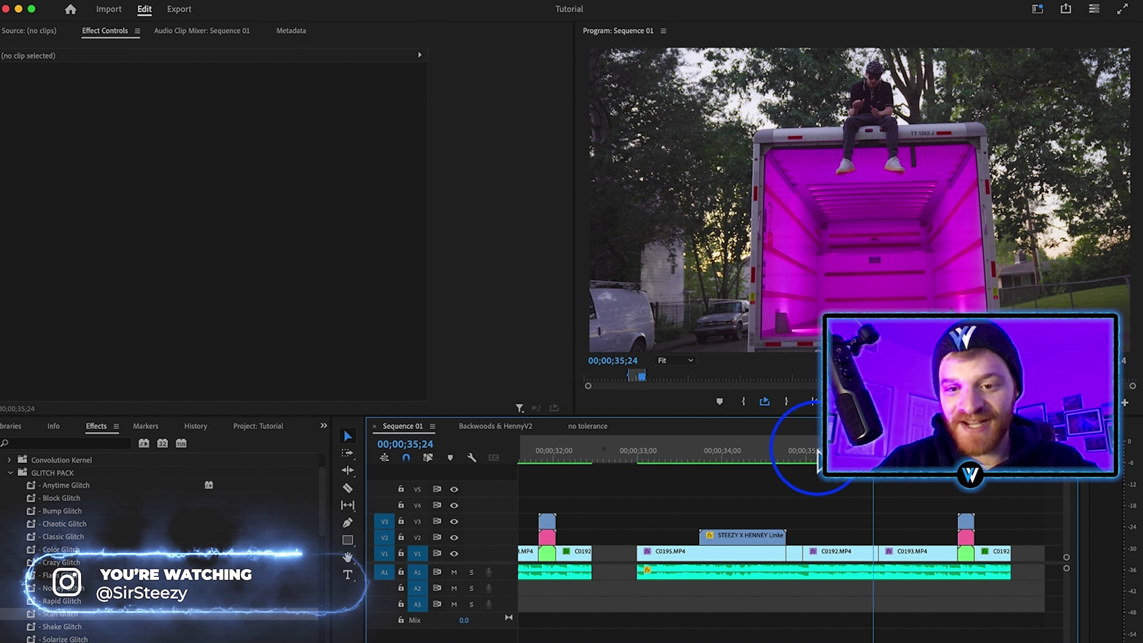
{"action": "left_click", "coordinate": [806, 455]}
{"action": "scroll", "coordinate": [801, 507], "scroll_direction": "up", "scroll_amount": 3}
{"action": "scroll", "coordinate": [702, 532], "scroll_direction": "up", "scroll_amount": 3}
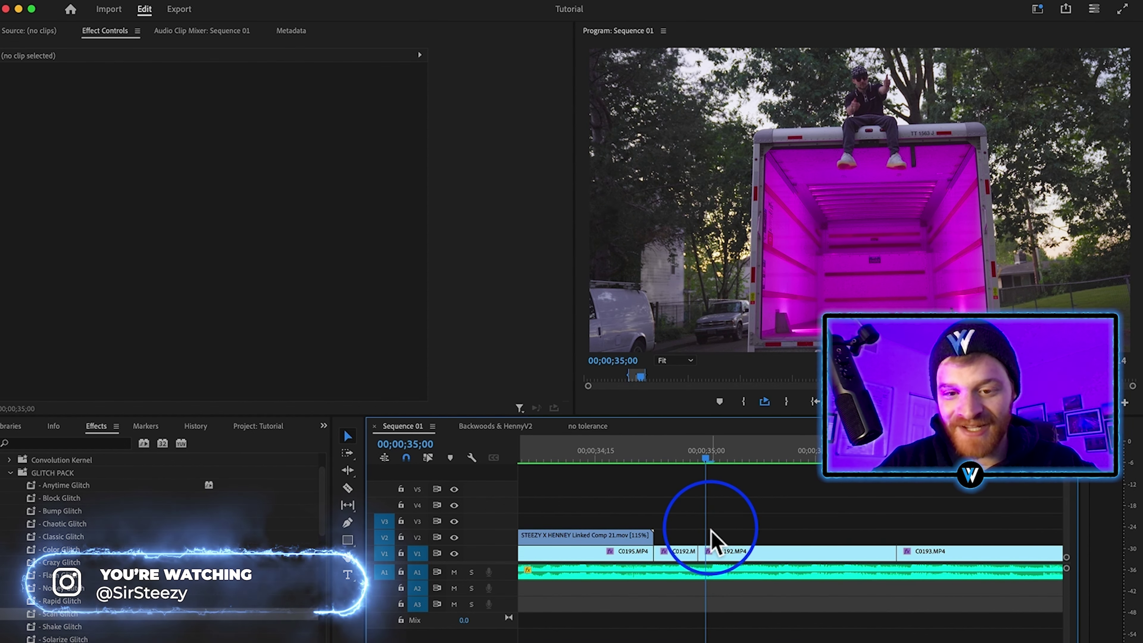
{"action": "left_click", "coordinate": [715, 572]}
{"action": "left_click", "coordinate": [718, 598]}
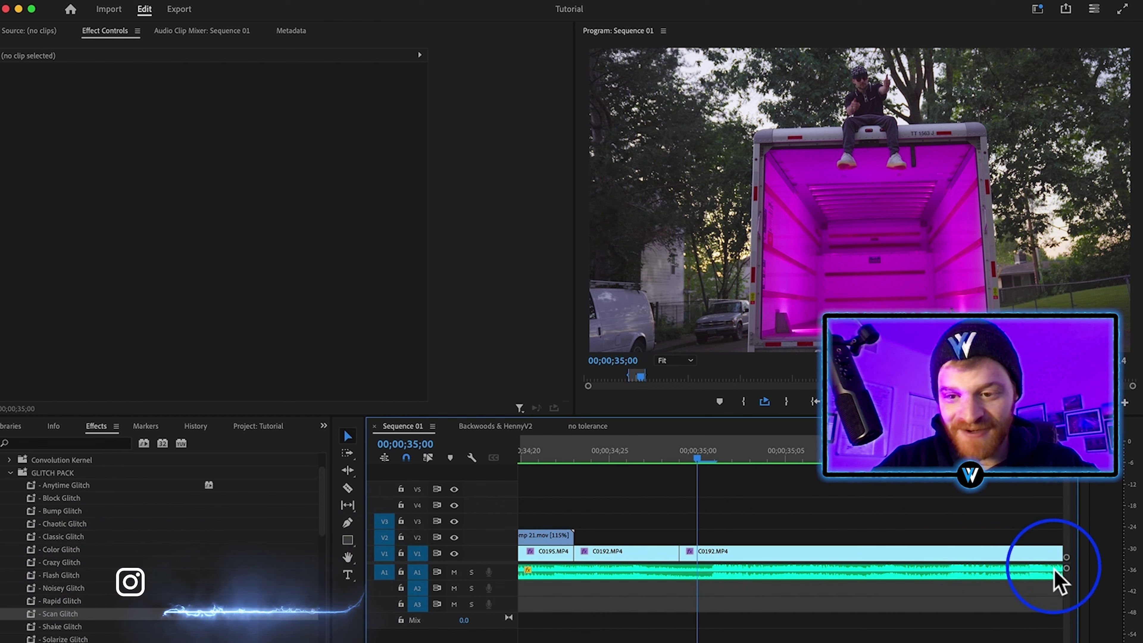
{"action": "mouse_move", "coordinate": [1079, 574]}
{"action": "left_mouse_down"}
{"action": "mouse_move", "coordinate": [1083, 594]}
{"action": "mouse_move", "coordinate": [1070, 572]}
{"action": "left_mouse_up"}
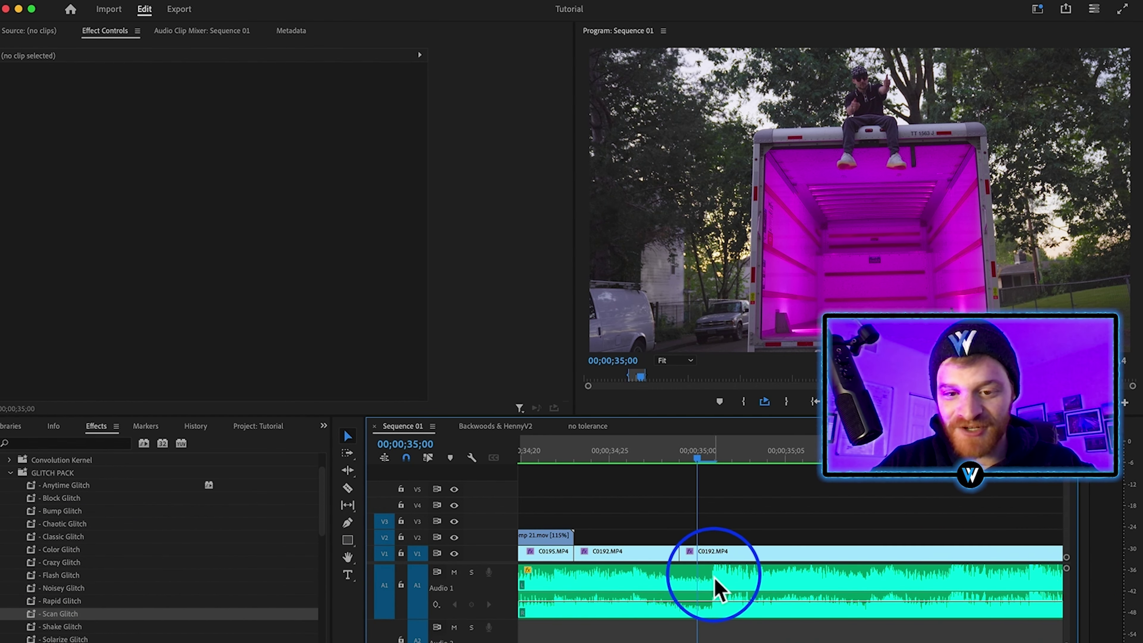
Split the C0192.MP4 clip on the beats at 00;00;35;01 and 00;00;35;15.
{"action": "key", "text": "c"}
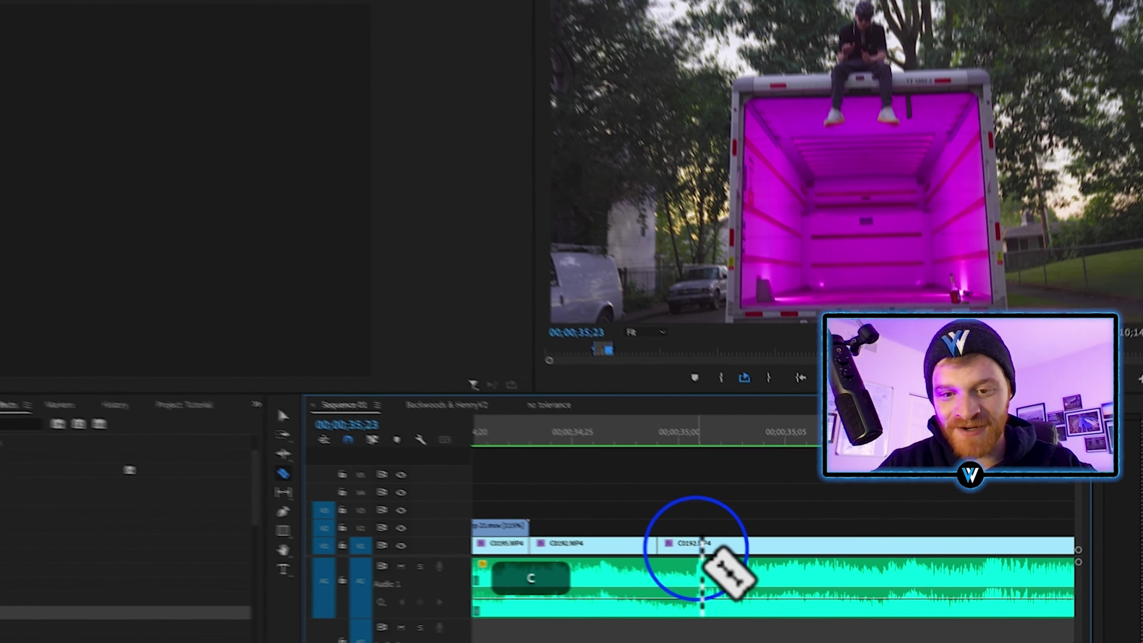
{"action": "left_click", "coordinate": [715, 555]}
{"action": "key", "text": "v"}
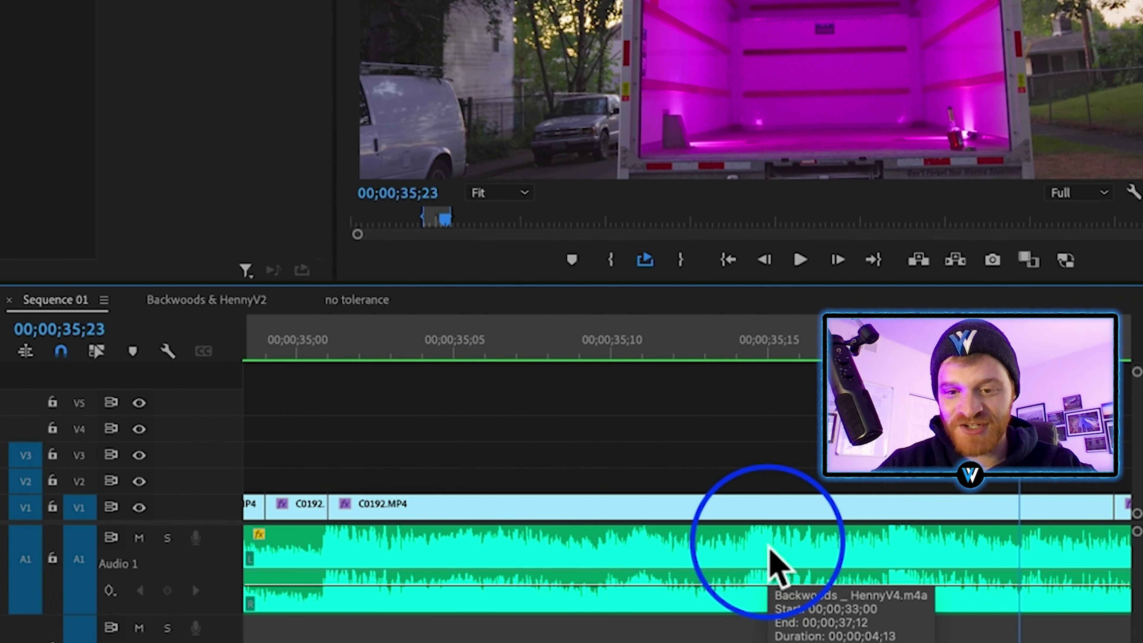
{"action": "left_click", "coordinate": [331, 349]}
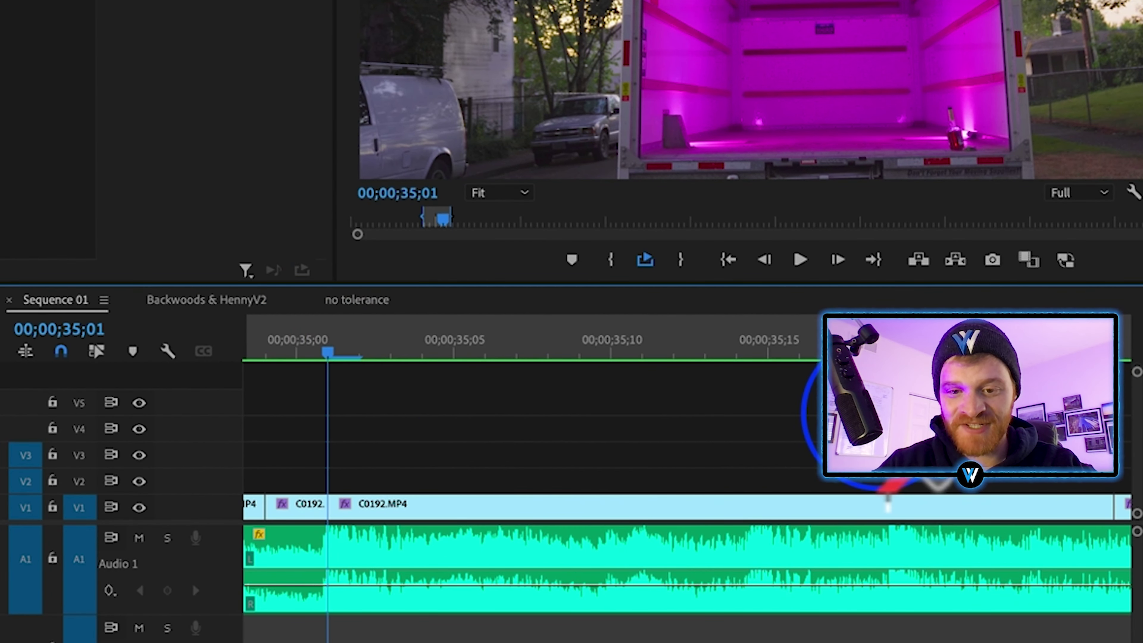
{"action": "key", "text": "space"}
{"action": "key", "text": "space"}
{"action": "key", "text": "c"}
{"action": "left_click", "coordinate": [762, 507]}
{"action": "key", "text": "v"}
Duplicate the cut C0192.MP4 section onto track V2 directly above itself and replace the copy with an After Effects composition.
{"action": "left_click_drag", "start_coordinate": [672, 350], "coordinate": [774, 487]}
{"action": "left_click_drag", "start_coordinate": [460, 504], "coordinate": [459, 492]}
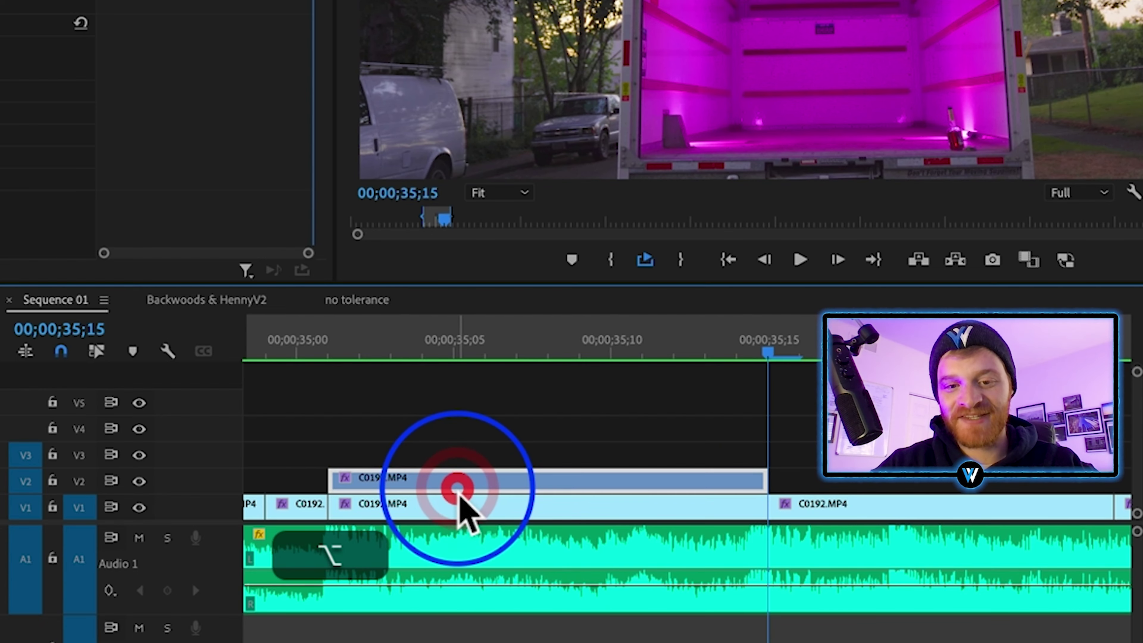
{"action": "scroll", "coordinate": [463, 500], "scroll_direction": "up", "scroll_amount": 3}
{"action": "left_click", "coordinate": [643, 354]}
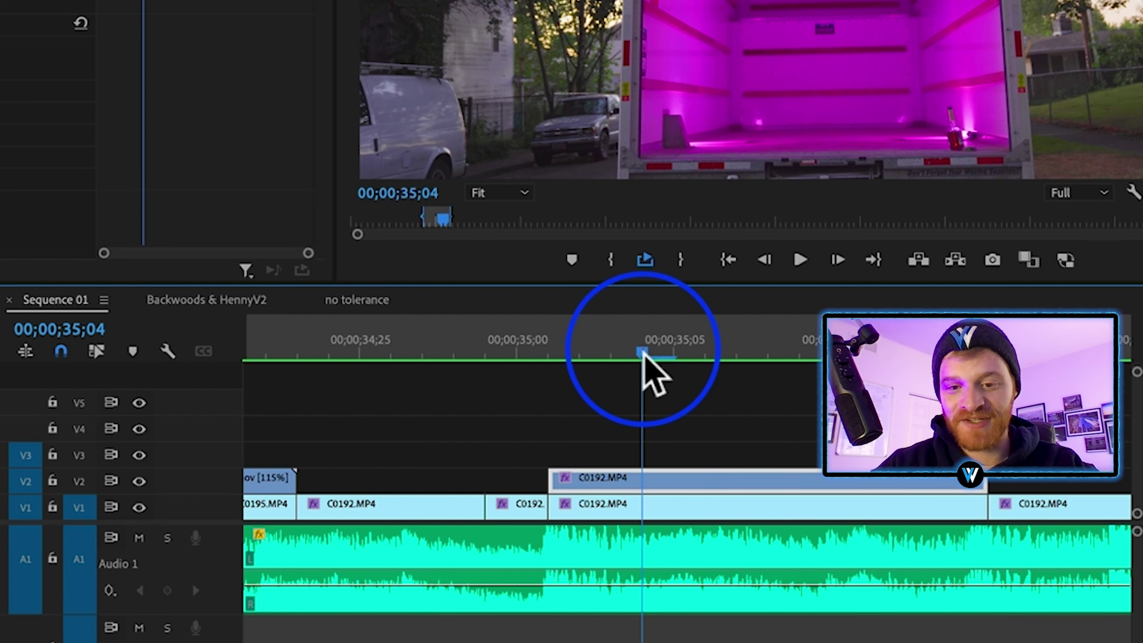
{"action": "right_click", "coordinate": [716, 478]}
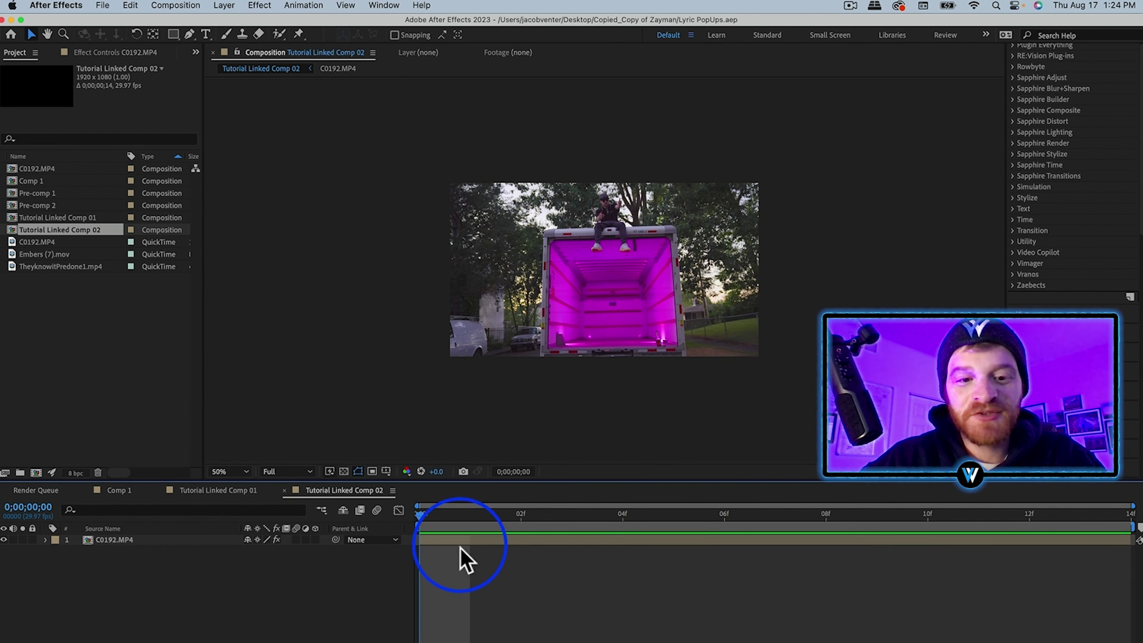
Select the C0192.MP4 layer in Tutorial Linked Comp 02 and open the CRT Emulator extension.
{"action": "left_click", "coordinate": [455, 539]}
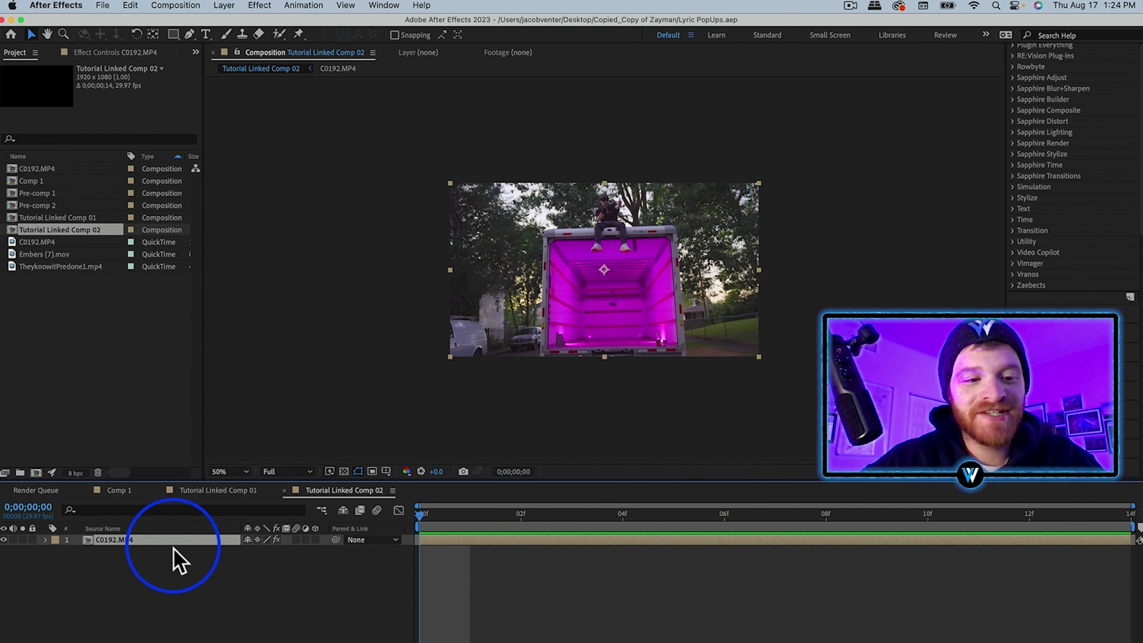
{"action": "left_click", "coordinate": [384, 6]}
{"action": "mouse_move", "coordinate": [405, 81]}
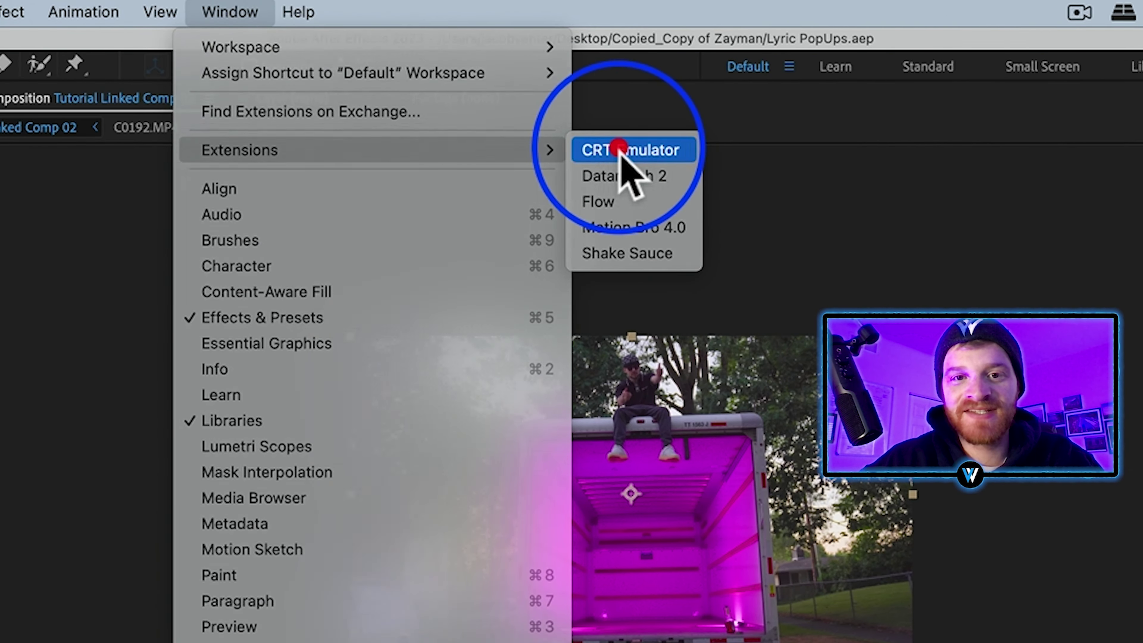
{"action": "left_click", "coordinate": [619, 151]}
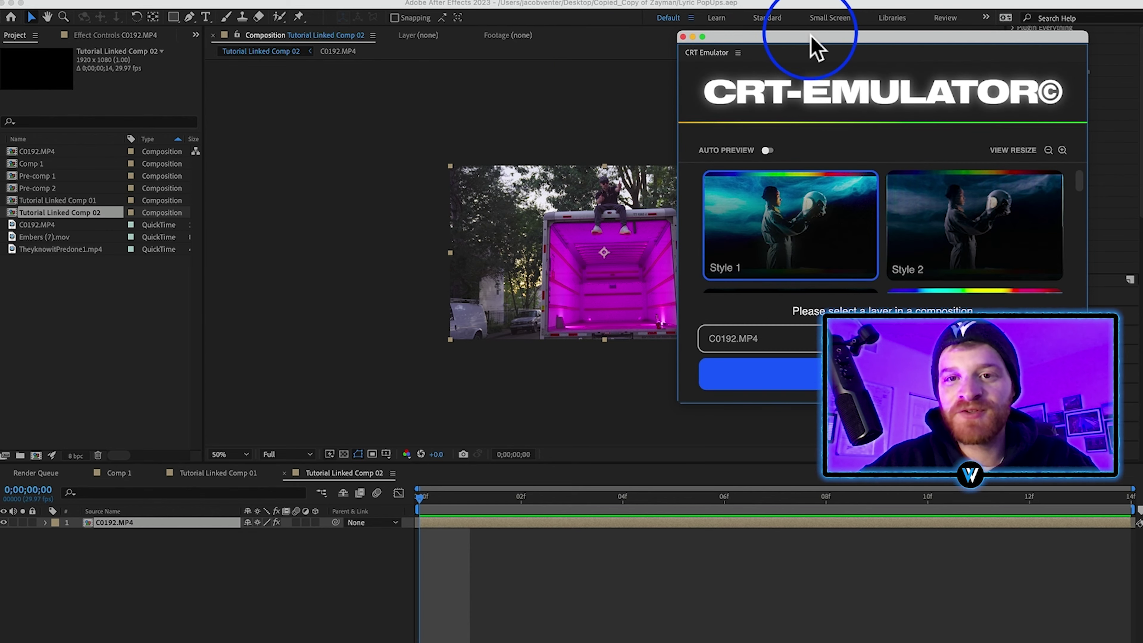
Browse the CRT Emulator styles and apply Style 11 to the C0192.MP4 layer in Tutorial Linked Comp 02.
{"action": "left_click_drag", "start_coordinate": [812, 36], "coordinate": [195, 36]}
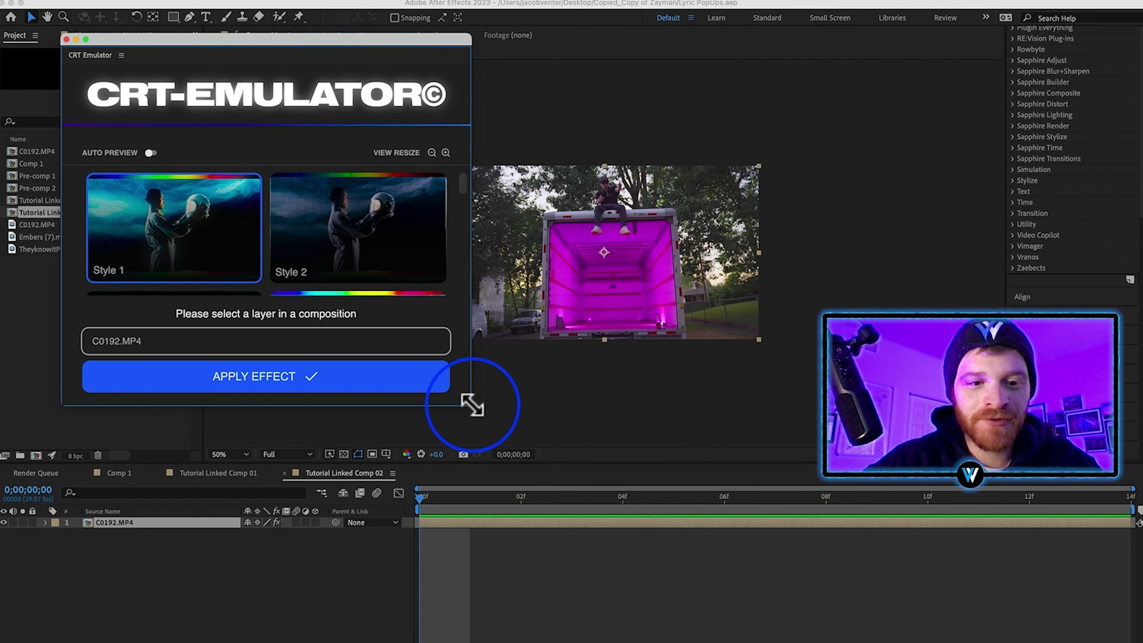
{"action": "left_click_drag", "start_coordinate": [471, 406], "coordinate": [470, 639]}
{"action": "scroll", "coordinate": [423, 379], "scroll_direction": "down", "scroll_amount": 5}
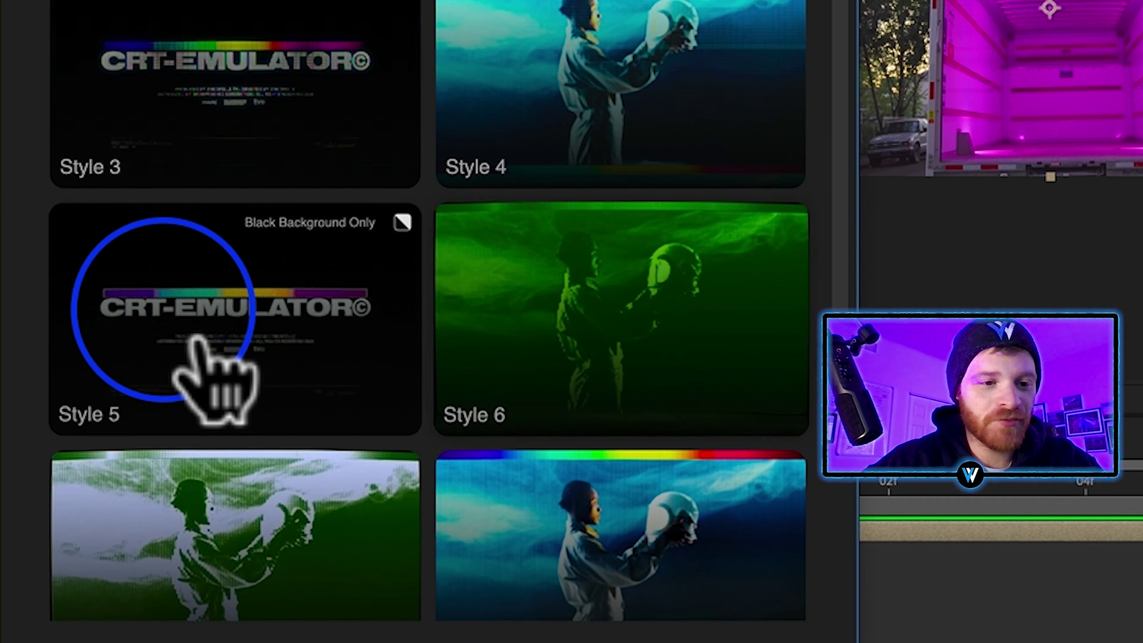
{"action": "scroll", "coordinate": [211, 526], "scroll_direction": "down", "scroll_amount": 4}
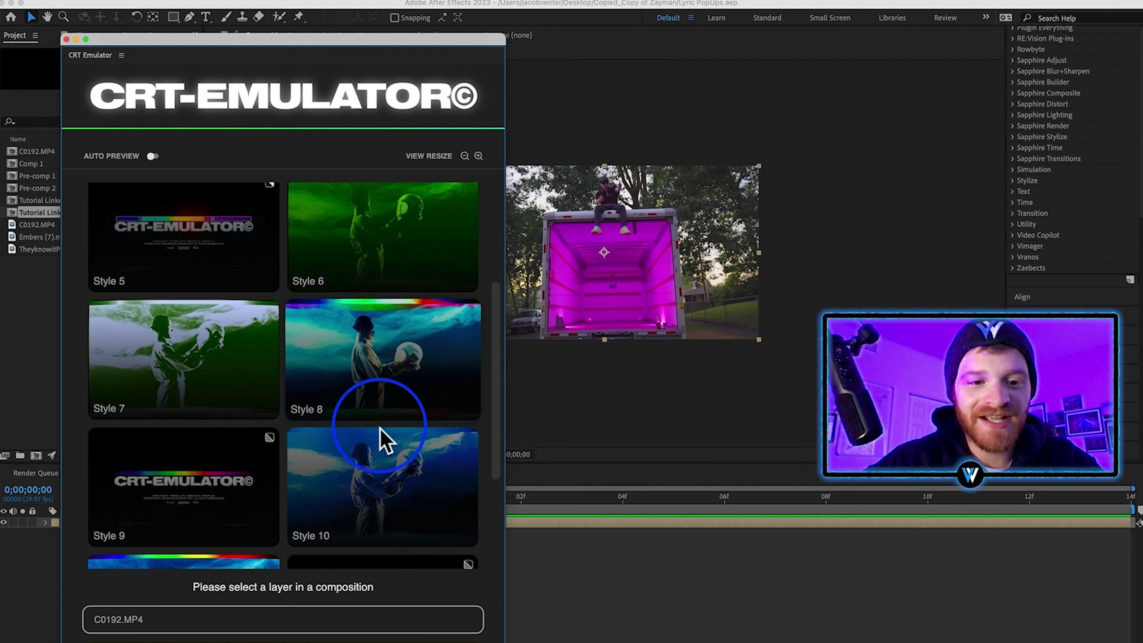
{"action": "scroll", "coordinate": [381, 439], "scroll_direction": "down", "scroll_amount": 5}
{"action": "scroll", "coordinate": [381, 439], "scroll_direction": "up", "scroll_amount": 10}
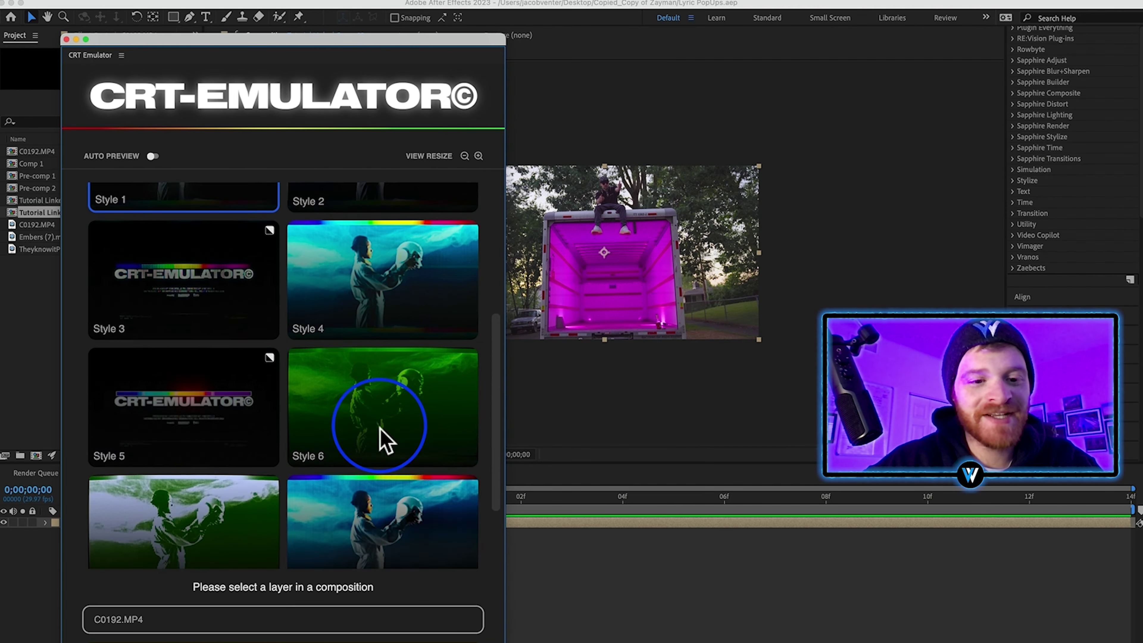
{"action": "scroll", "coordinate": [382, 439], "scroll_direction": "down", "scroll_amount": 5}
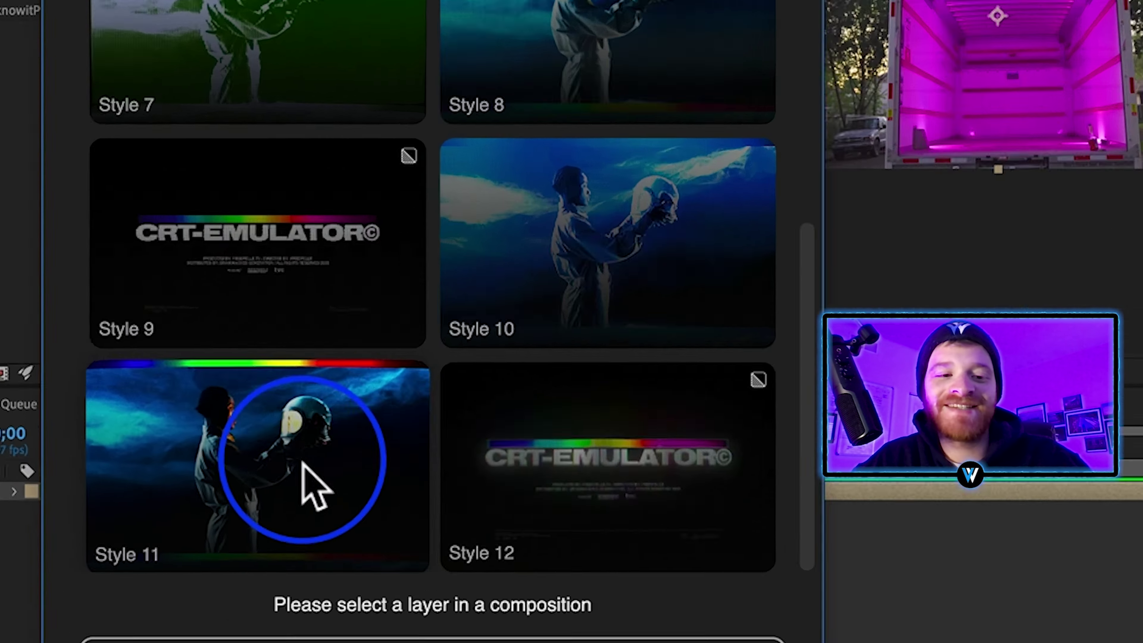
{"action": "left_click", "coordinate": [207, 506]}
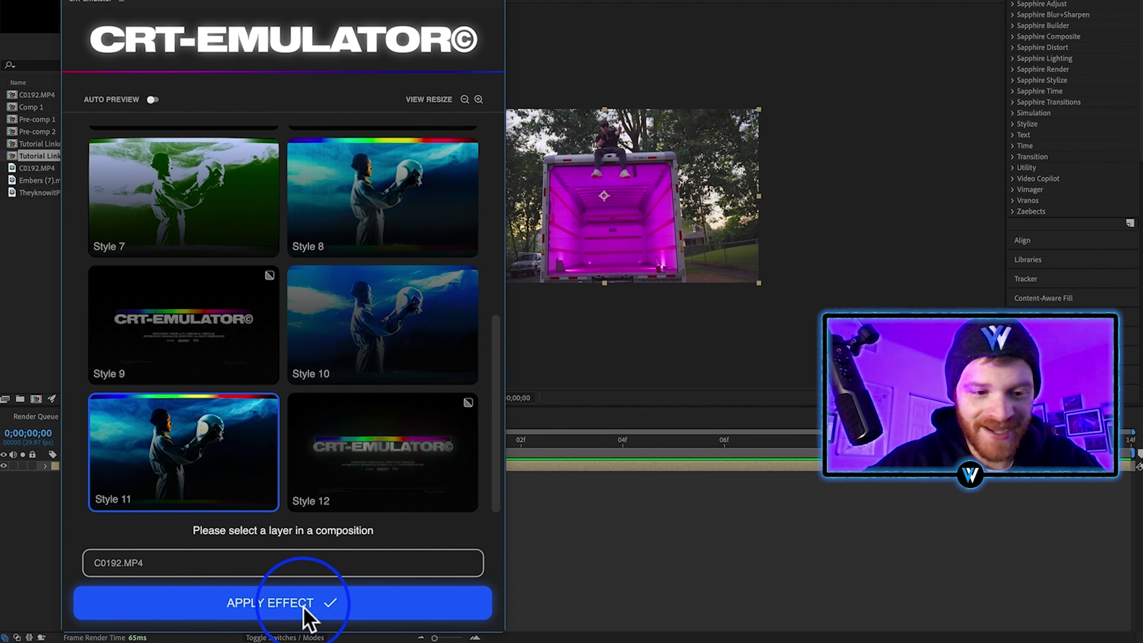
{"action": "left_click", "coordinate": [304, 607]}
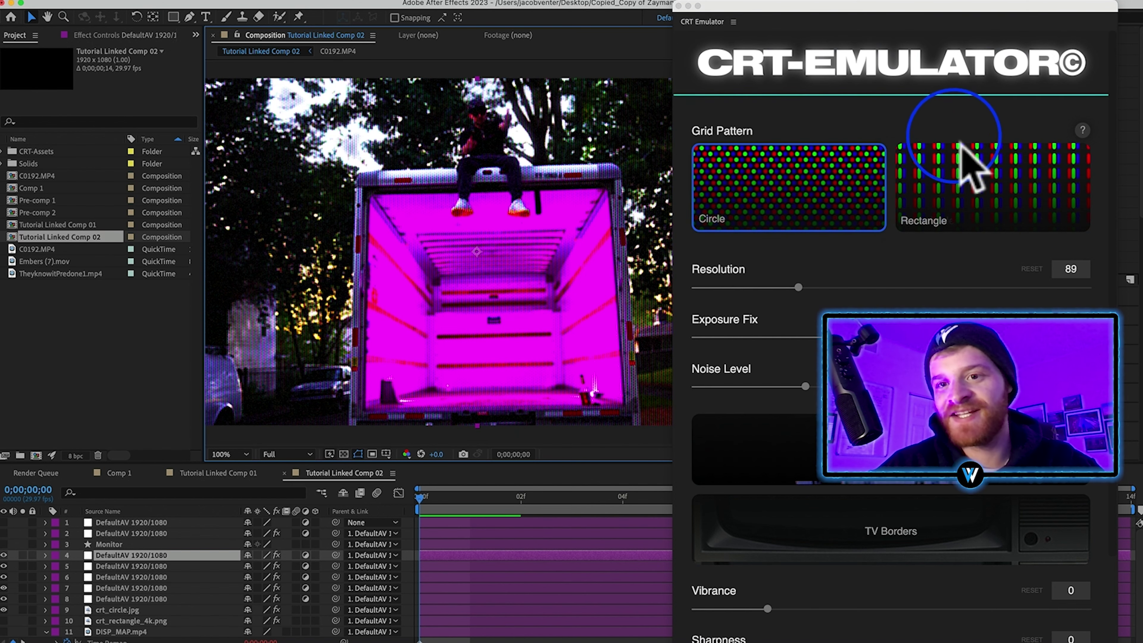
Switch the CRT grid pattern to Rectangle and adjust Exposure Fix to -19.
{"action": "left_click", "coordinate": [956, 192]}
{"action": "left_click", "coordinate": [947, 182]}
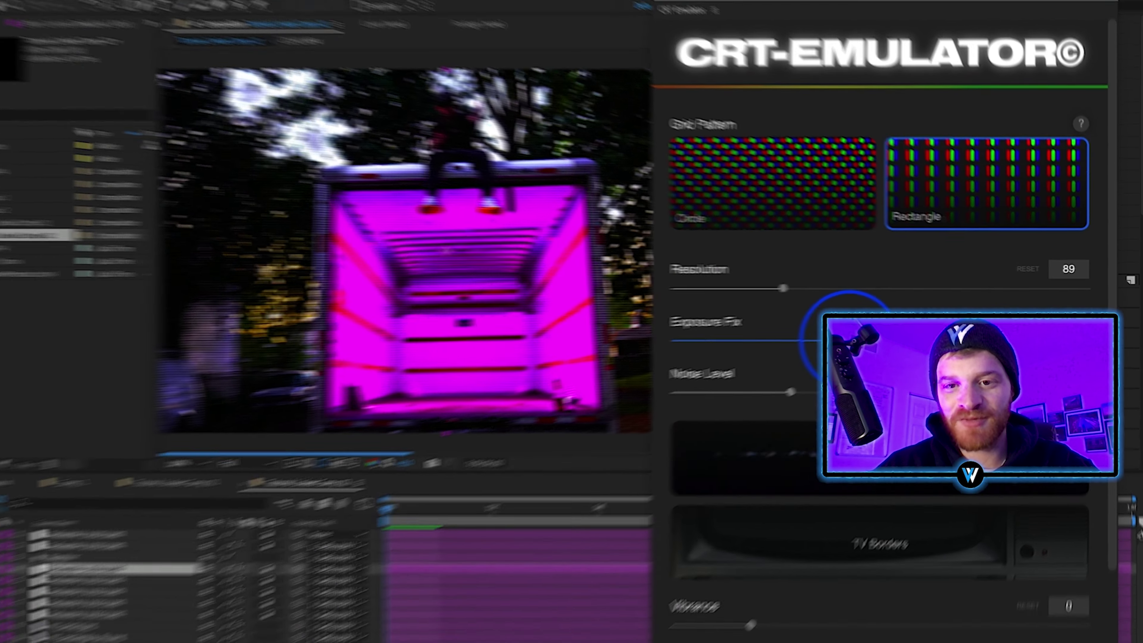
{"action": "left_click_drag", "start_coordinate": [865, 337], "coordinate": [826, 327]}
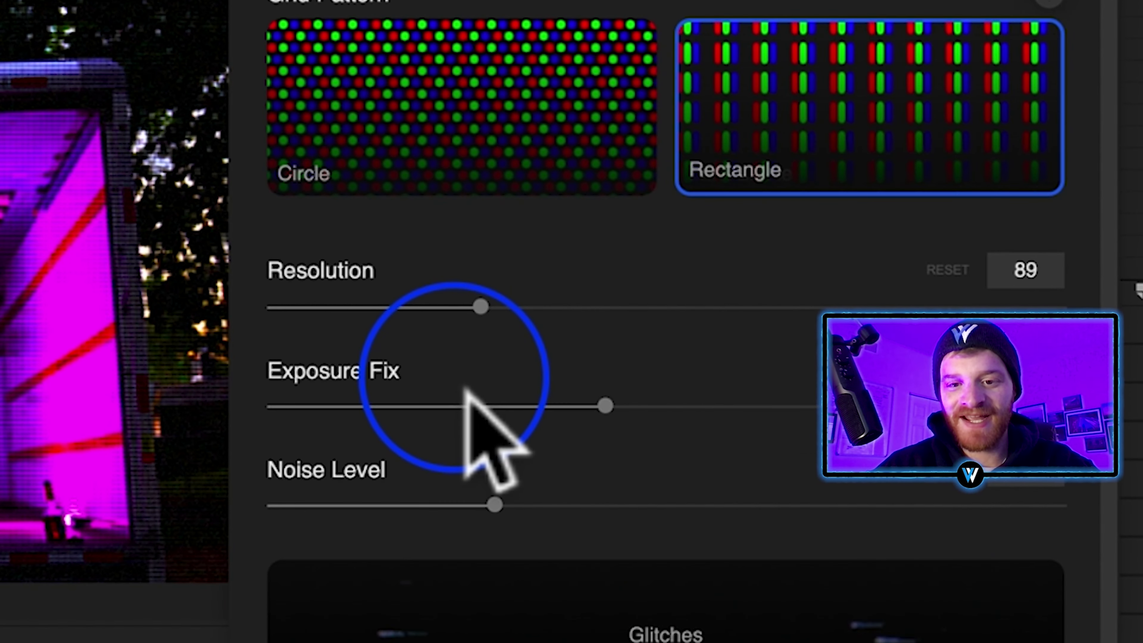
Raise the CRT effect's Glow towards the upper end of its range and turn on Glitches.
{"action": "scroll", "coordinate": [466, 392], "scroll_direction": "down", "scroll_amount": 5}
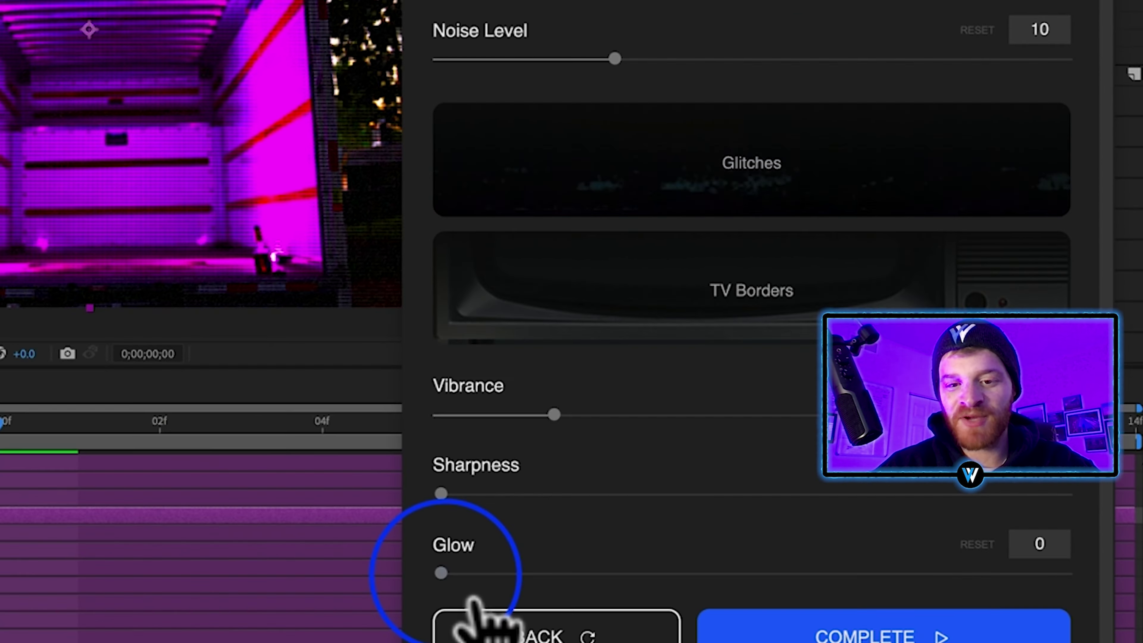
{"action": "left_click_drag", "start_coordinate": [459, 573], "coordinate": [524, 572]}
{"action": "left_click_drag", "start_coordinate": [699, 571], "coordinate": [878, 570]}
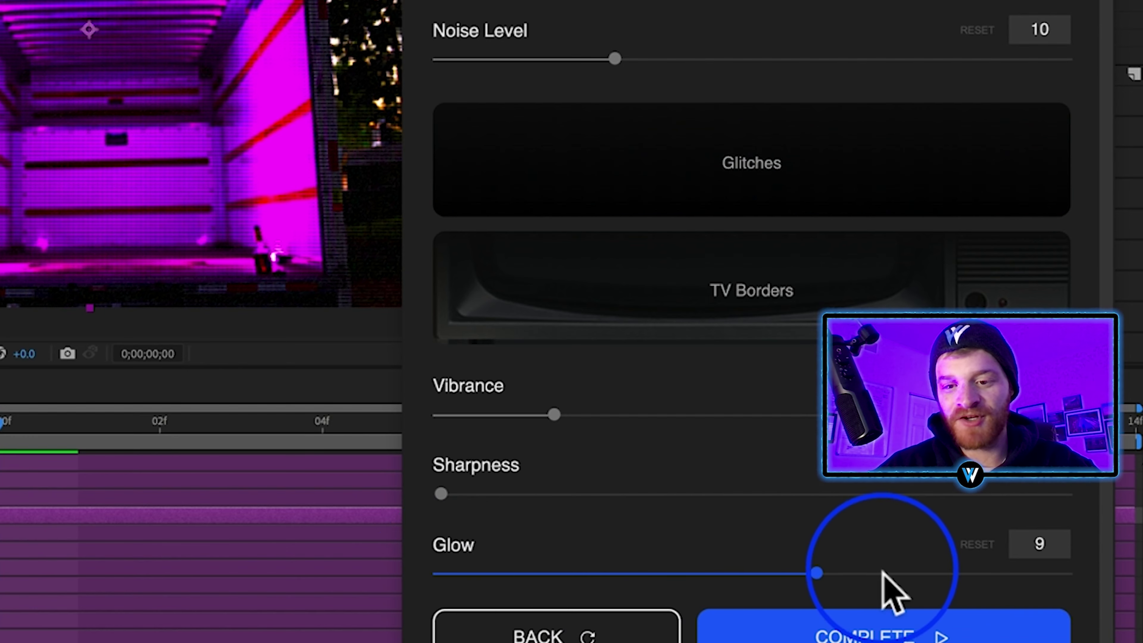
{"action": "left_click_drag", "start_coordinate": [945, 581], "coordinate": [984, 573]}
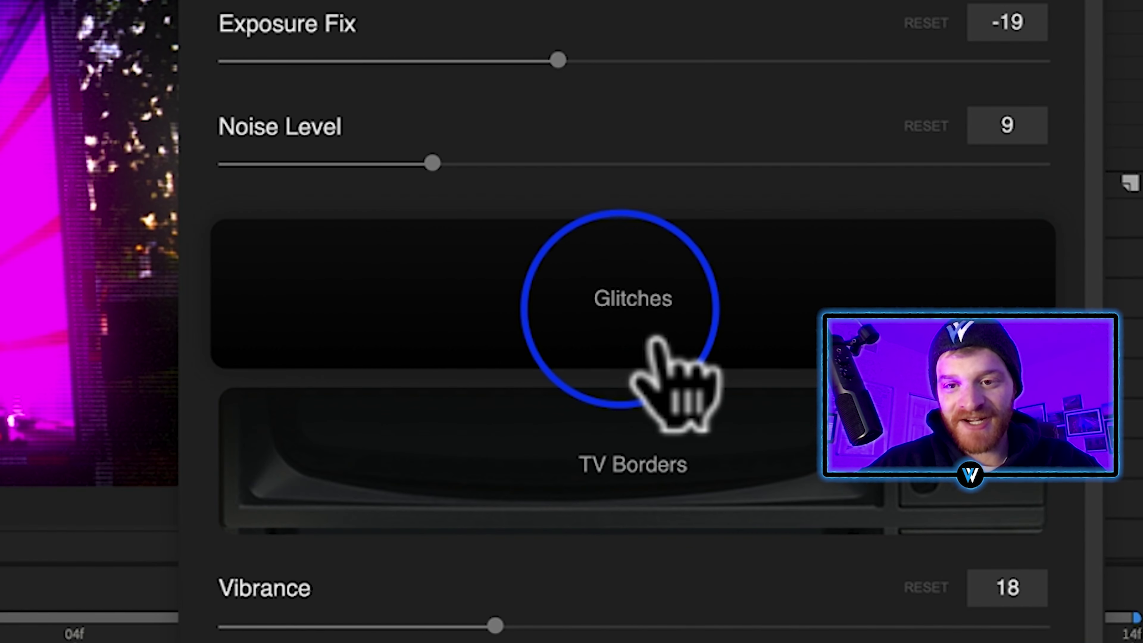
{"action": "left_click", "coordinate": [620, 315]}
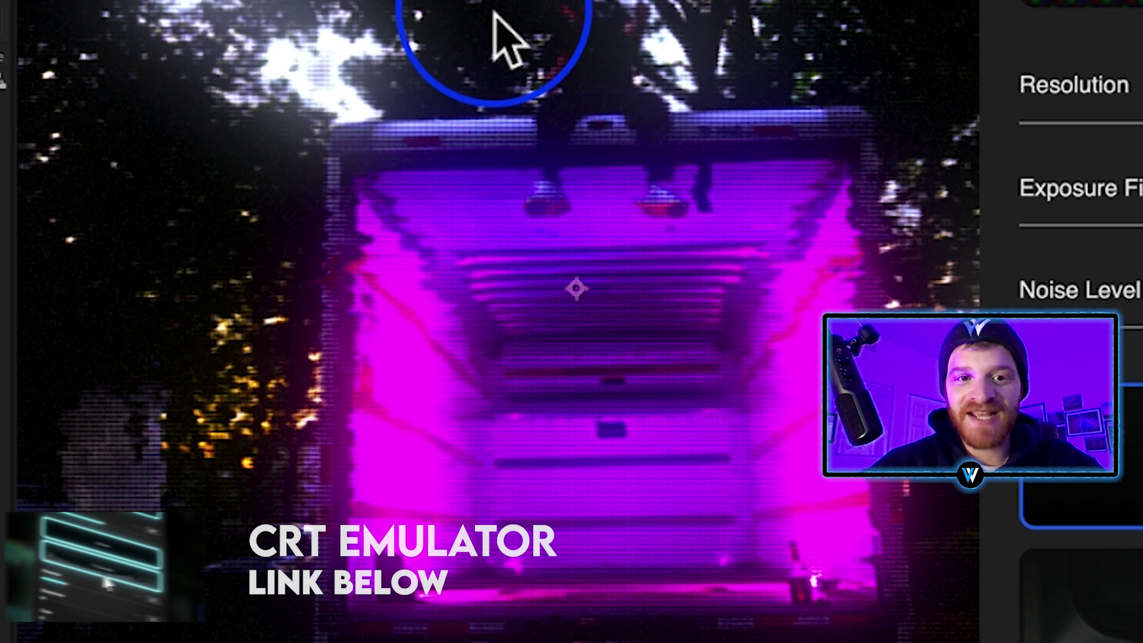
Save the project and queue Tutorial Linked Comp 02 for rendering, with the output file named CRT Emulator.mov.
{"action": "key", "text": "super+s"}
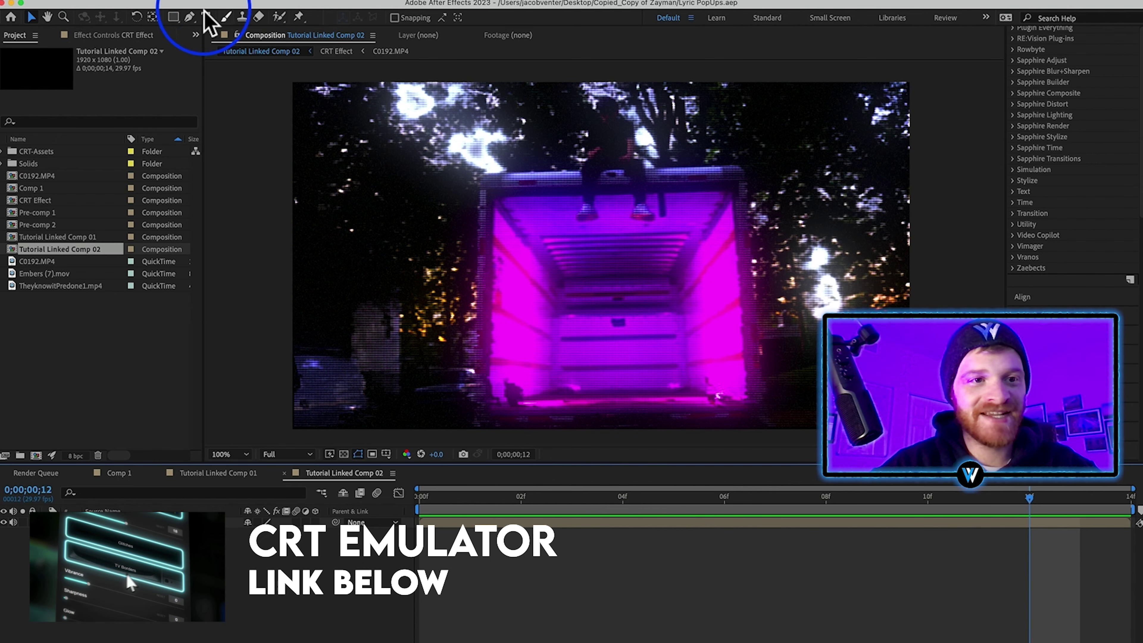
{"action": "left_click", "coordinate": [179, 2]}
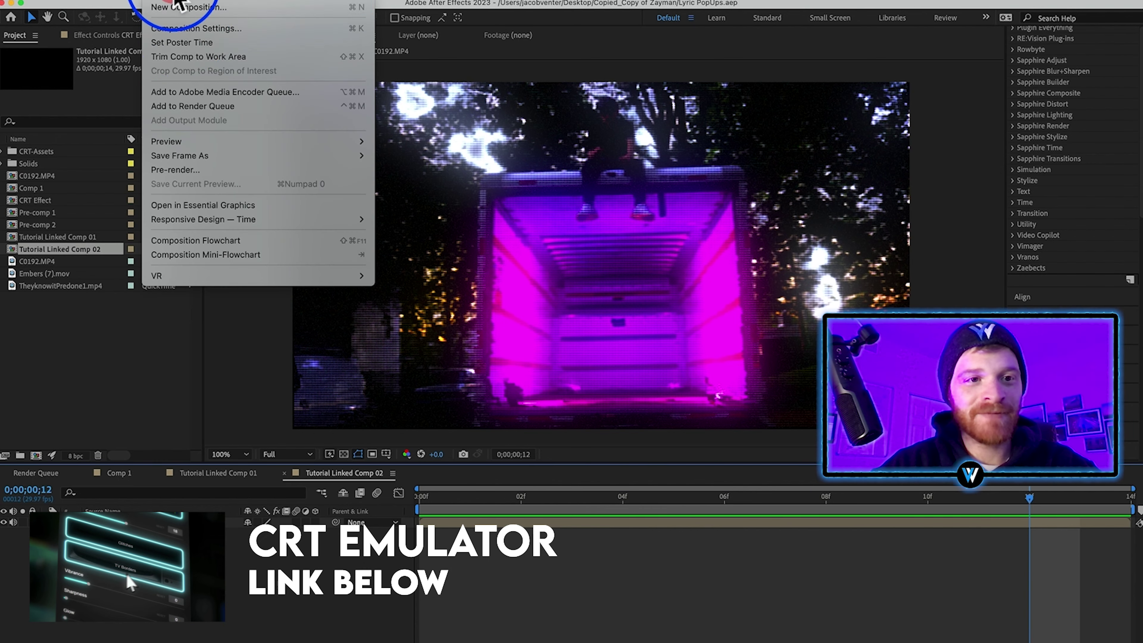
{"action": "left_click", "coordinate": [202, 106]}
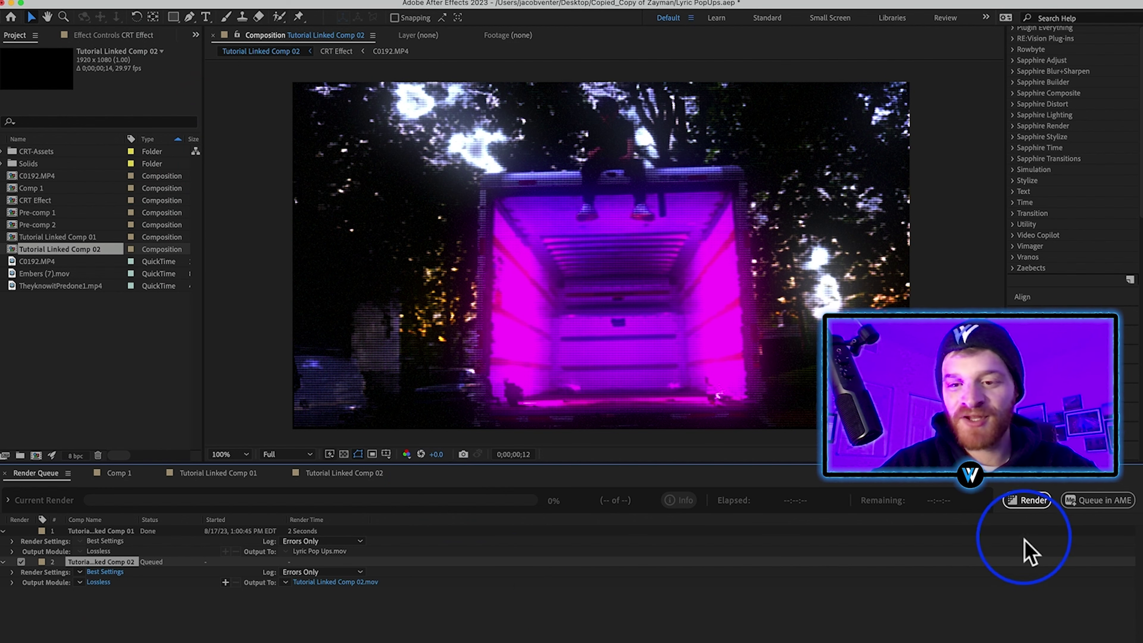
{"action": "left_click", "coordinate": [341, 603]}
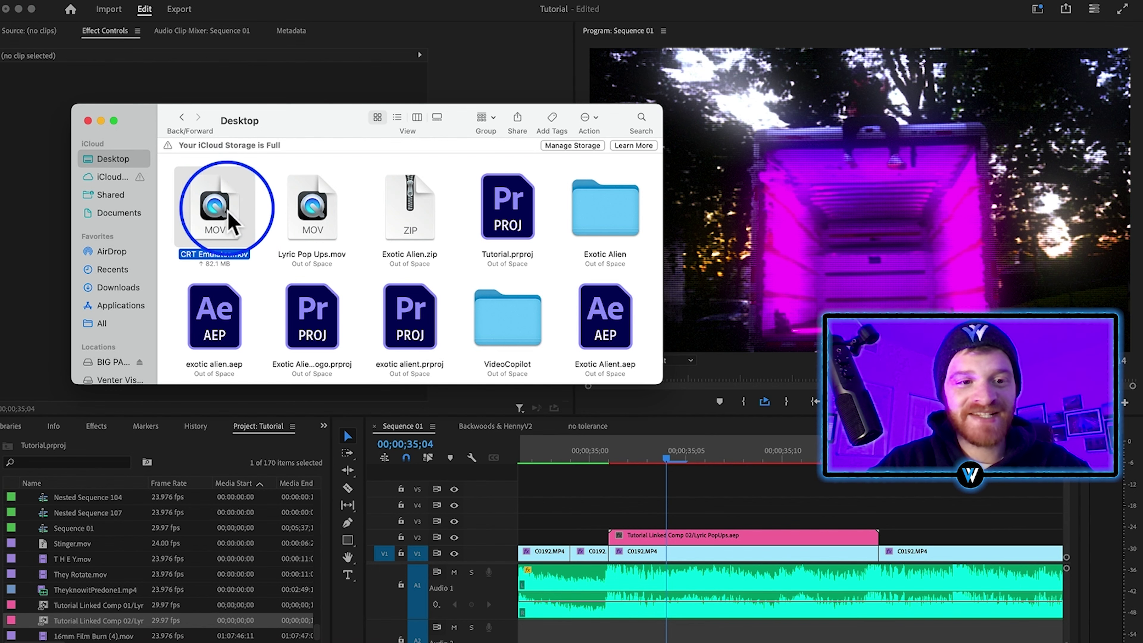
Switch to Premiere Pro, place CRT Emulator.mov on track V3 above the linked composition, and review it in Sequence 01.
{"action": "left_click_drag", "start_coordinate": [738, 490], "coordinate": [610, 521]}
{"action": "left_click_drag", "start_coordinate": [677, 472], "coordinate": [758, 471]}
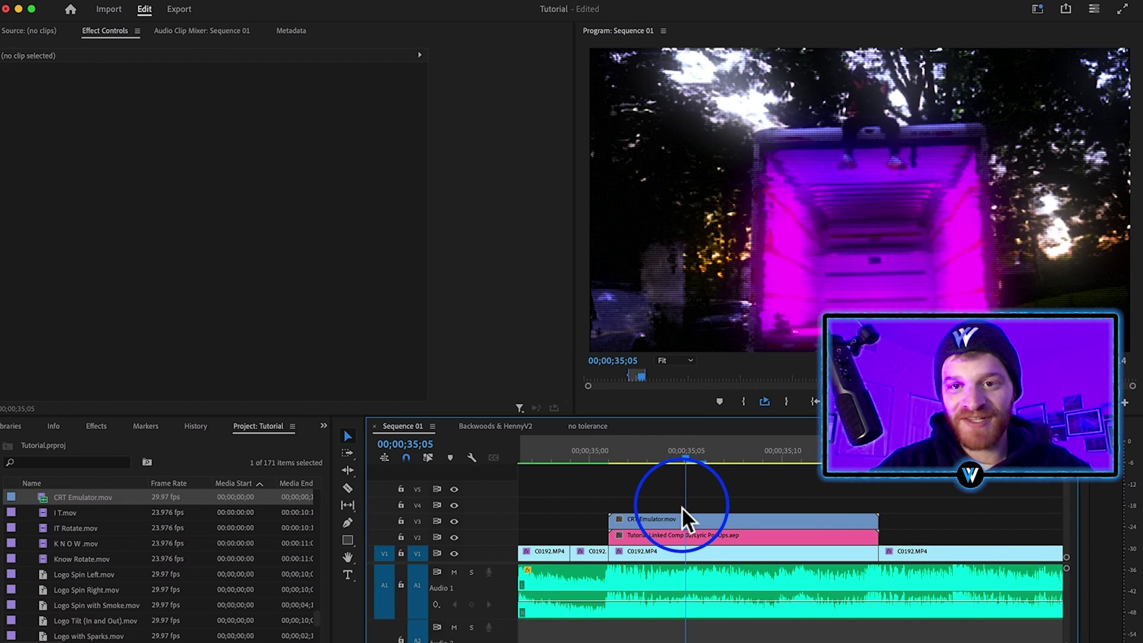
{"action": "scroll", "coordinate": [648, 523], "scroll_direction": "up", "scroll_amount": 3}
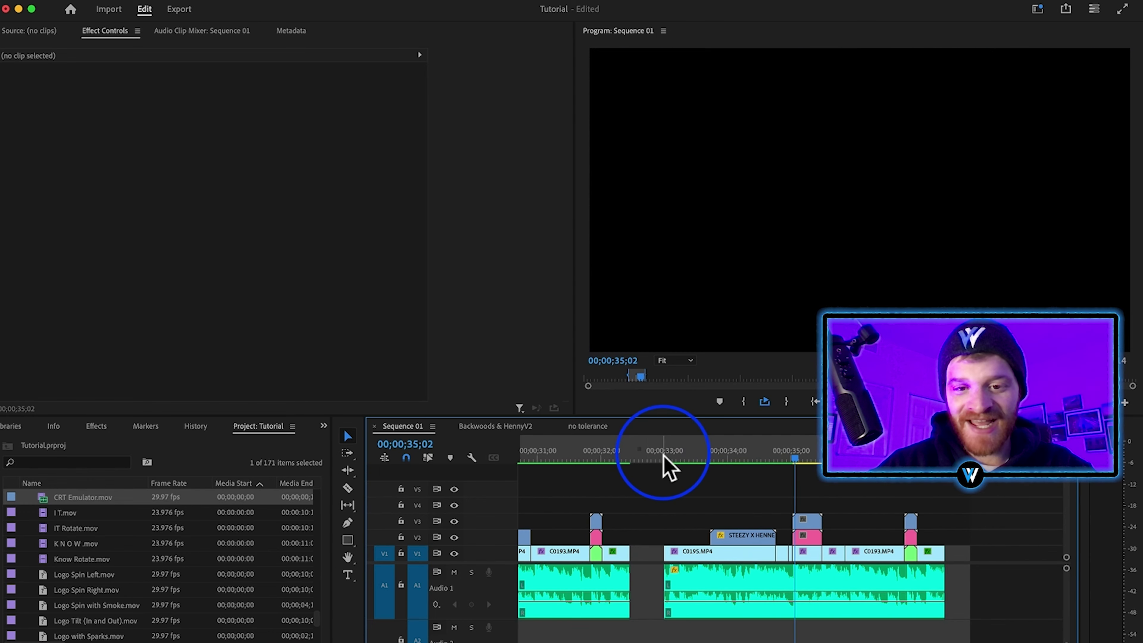
{"action": "scroll", "coordinate": [663, 457], "scroll_direction": "up", "scroll_amount": 3}
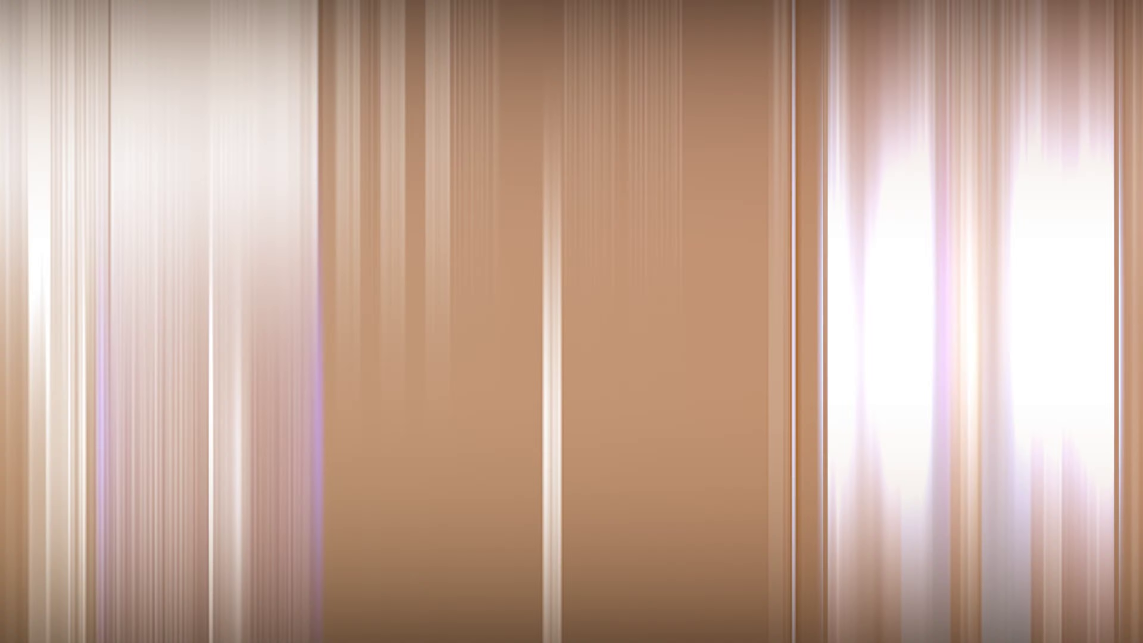
Select the BCC+Film Glow video effect from the BCC Film Style group in the film glow results.
{"action": "scroll", "coordinate": [225, 497], "scroll_direction": "down", "scroll_amount": 2}
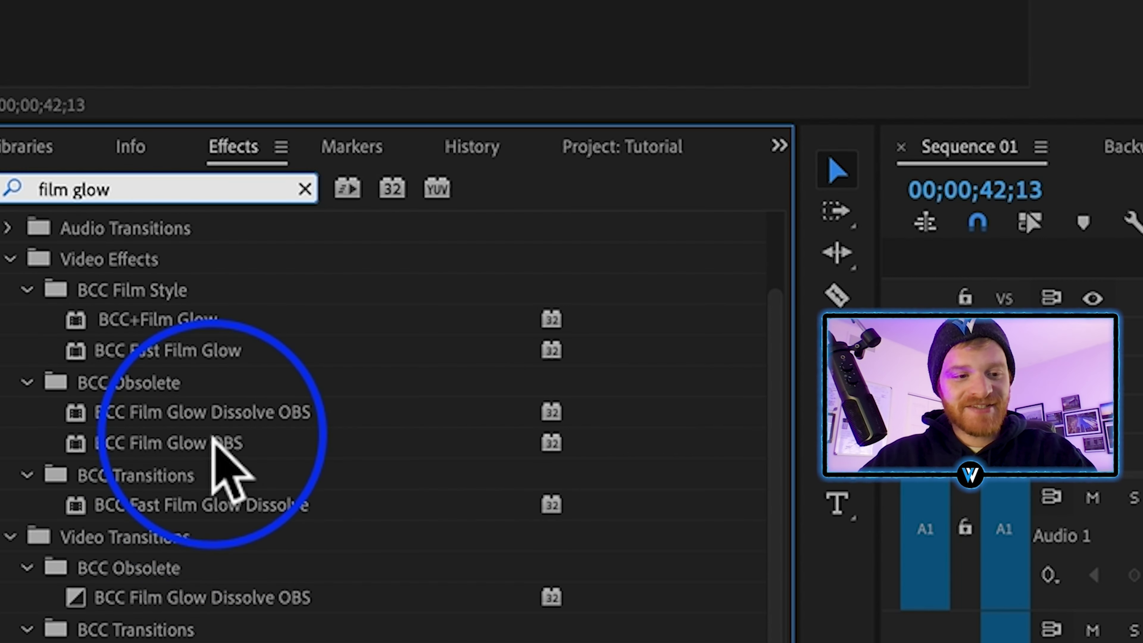
{"action": "left_click", "coordinate": [193, 320]}
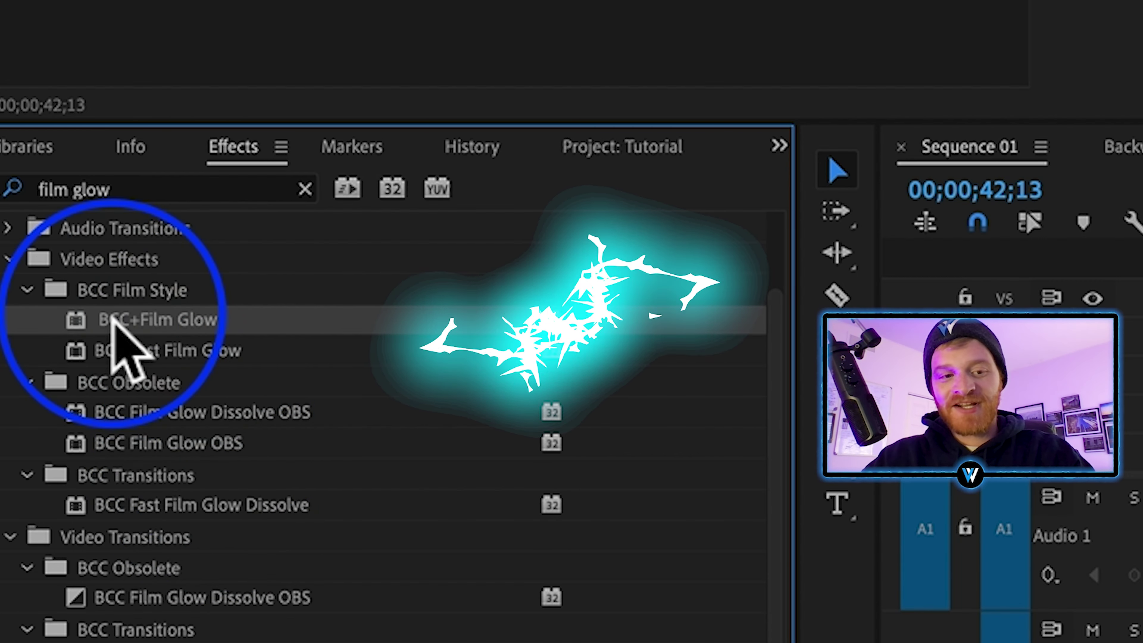
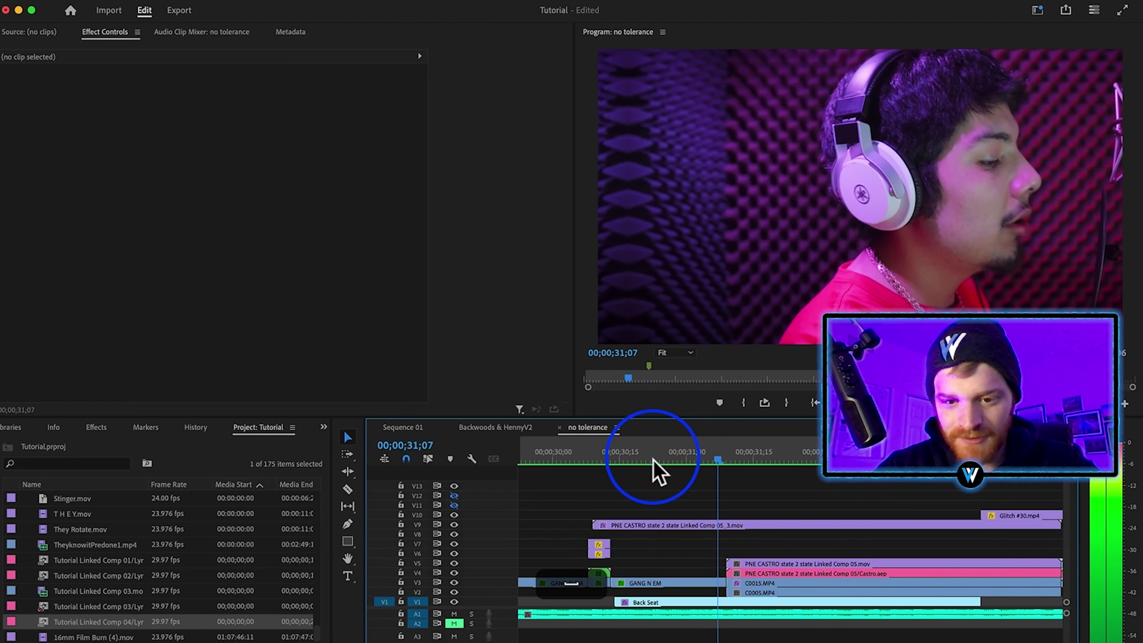
Split the long clip on track V9 of the no tolerance sequence at 00;00;31;09.
{"action": "scroll", "coordinate": [716, 531], "scroll_direction": "up", "scroll_amount": 2}
{"action": "mouse_move", "coordinate": [745, 452]}
{"action": "left_mouse_down"}
{"action": "mouse_move", "coordinate": [712, 454]}
{"action": "mouse_move", "coordinate": [731, 459]}
{"action": "left_mouse_up"}
{"action": "left_click", "coordinate": [731, 524]}
{"action": "key", "text": "c"}
{"action": "left_click", "coordinate": [731, 524]}
{"action": "key", "text": "v"}
Replace the V9 clip section following the 00;00;31;09 cut with an After Effects composition.
{"action": "left_click", "coordinate": [754, 525]}
{"action": "scroll", "coordinate": [753, 524], "scroll_direction": "right", "scroll_amount": 3}
{"action": "scroll", "coordinate": [751, 524], "scroll_direction": "down", "scroll_amount": 3}
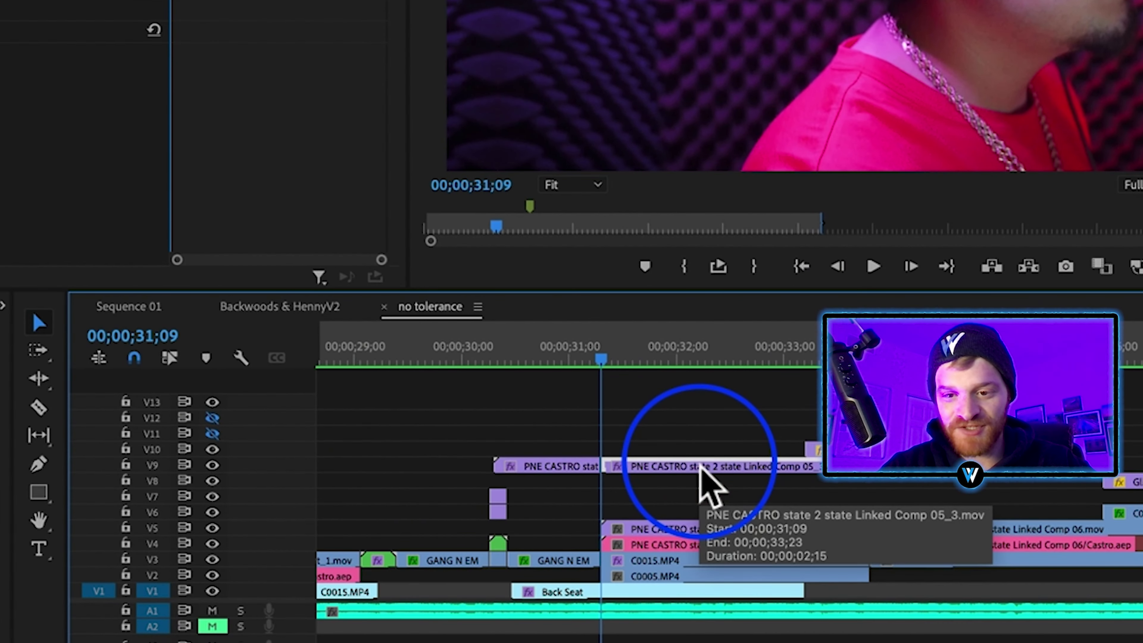
{"action": "right_click", "coordinate": [662, 467]}
{"action": "left_click", "coordinate": [765, 128]}
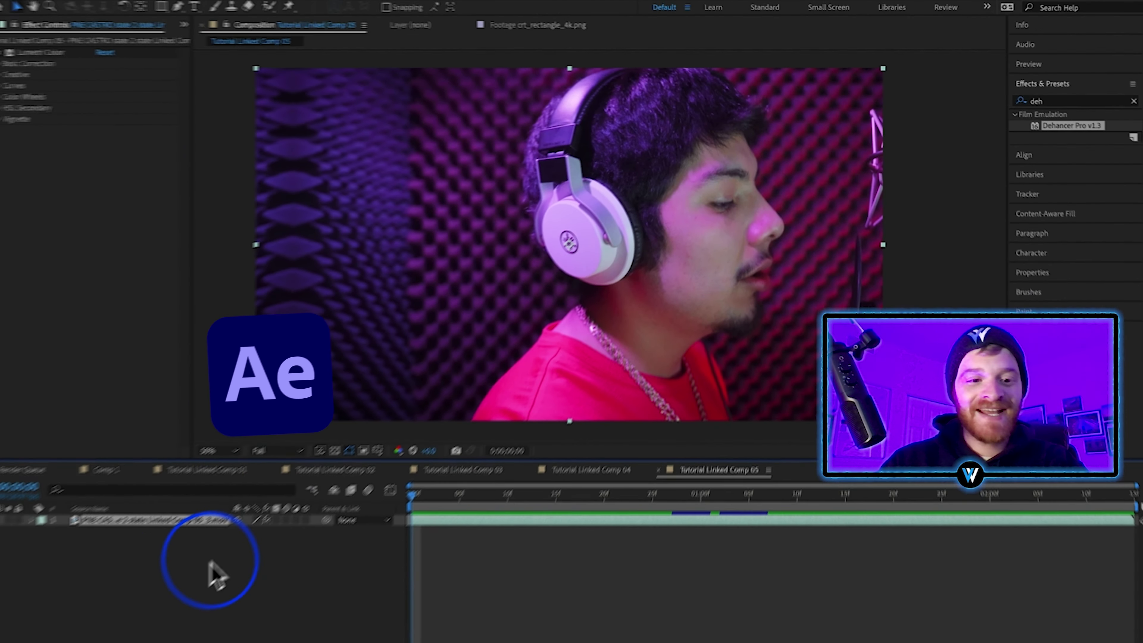
Apply Shake Sauce's keyframed Horizontal Hit MEGA with Flash preset to the clip layer in Tutorial Linked Comp 05.
{"action": "left_click", "coordinate": [159, 512]}
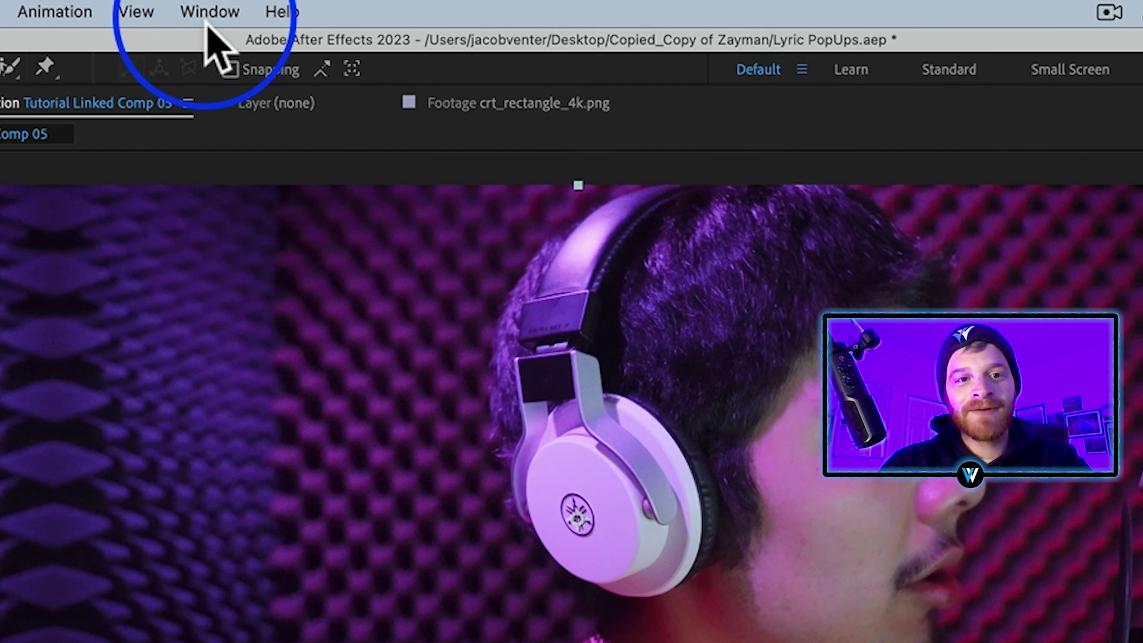
{"action": "left_click", "coordinate": [210, 11]}
{"action": "mouse_move", "coordinate": [294, 159]}
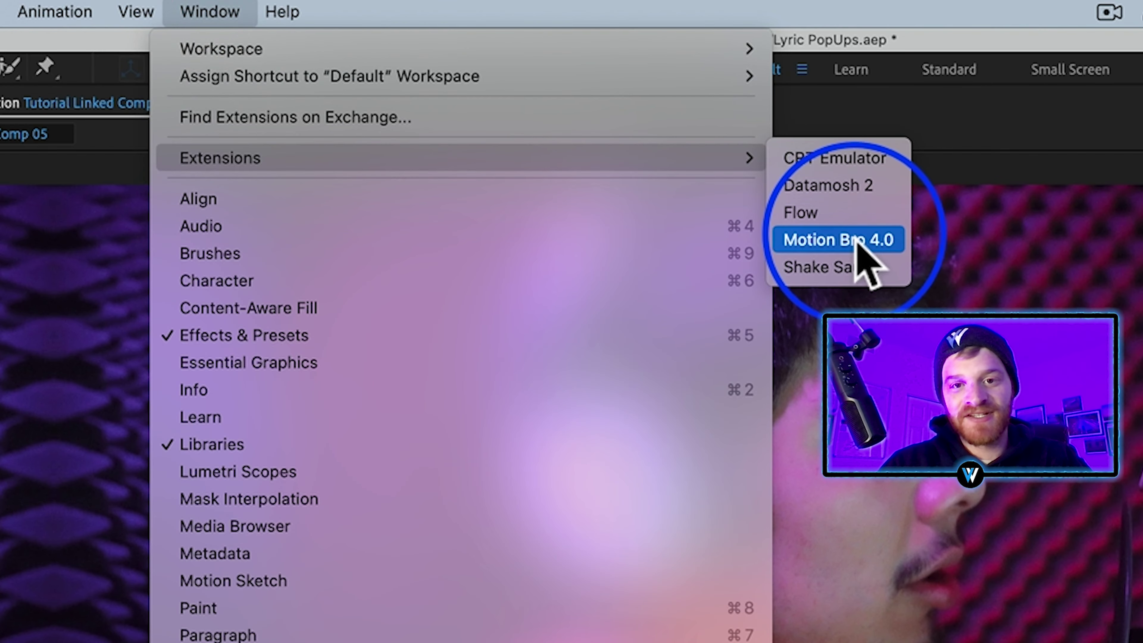
{"action": "left_click", "coordinate": [854, 271]}
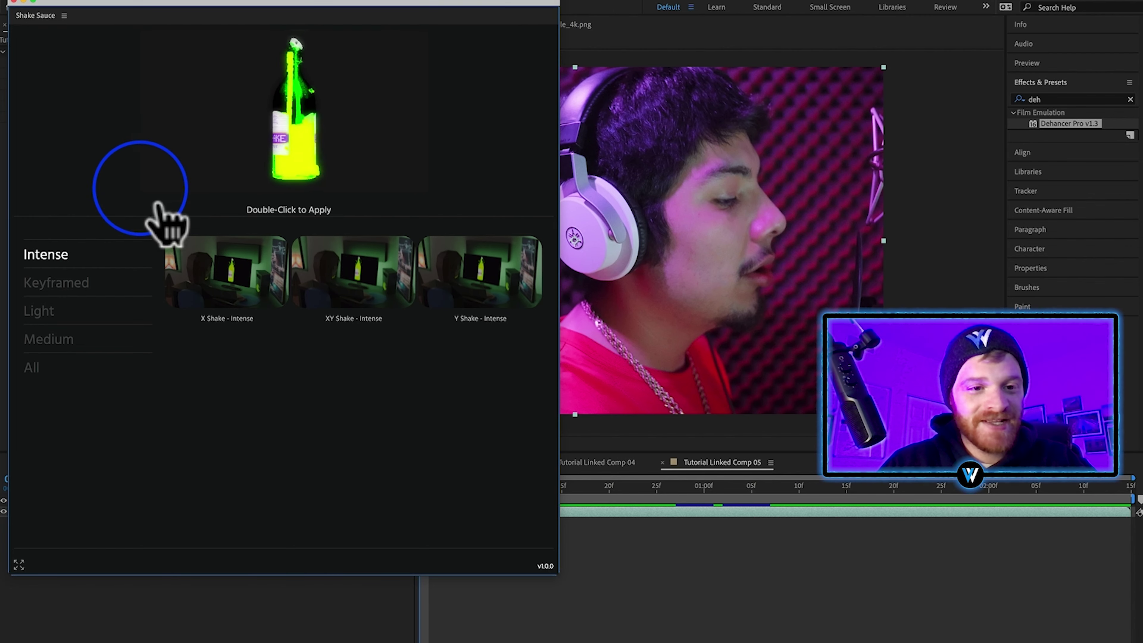
{"action": "left_click", "coordinate": [63, 288]}
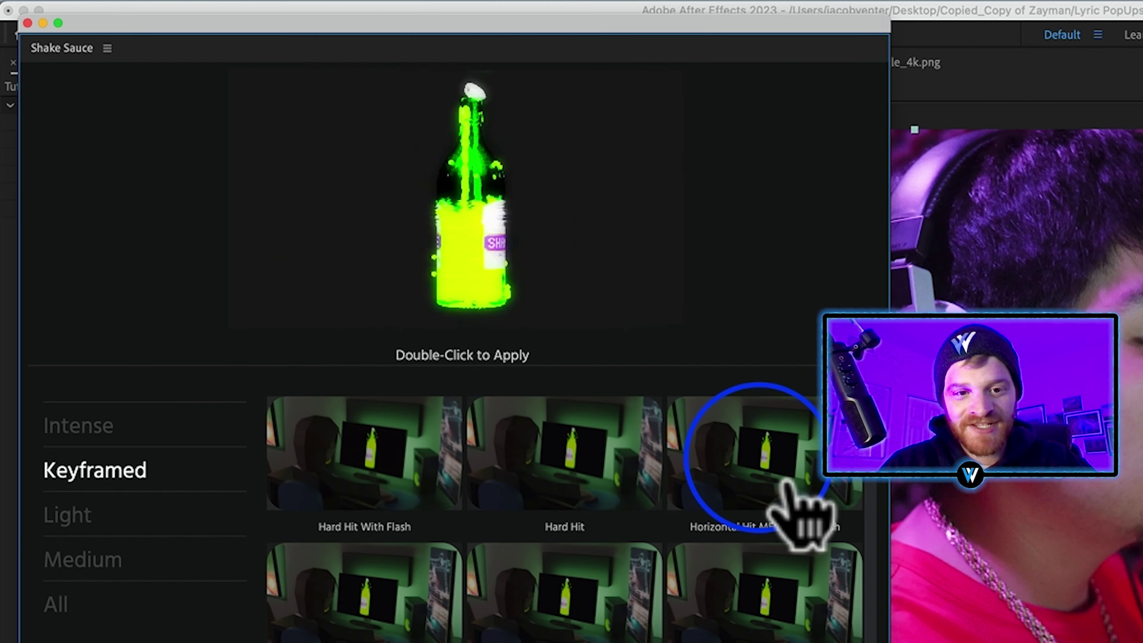
{"action": "mouse_move", "coordinate": [496, 290]}
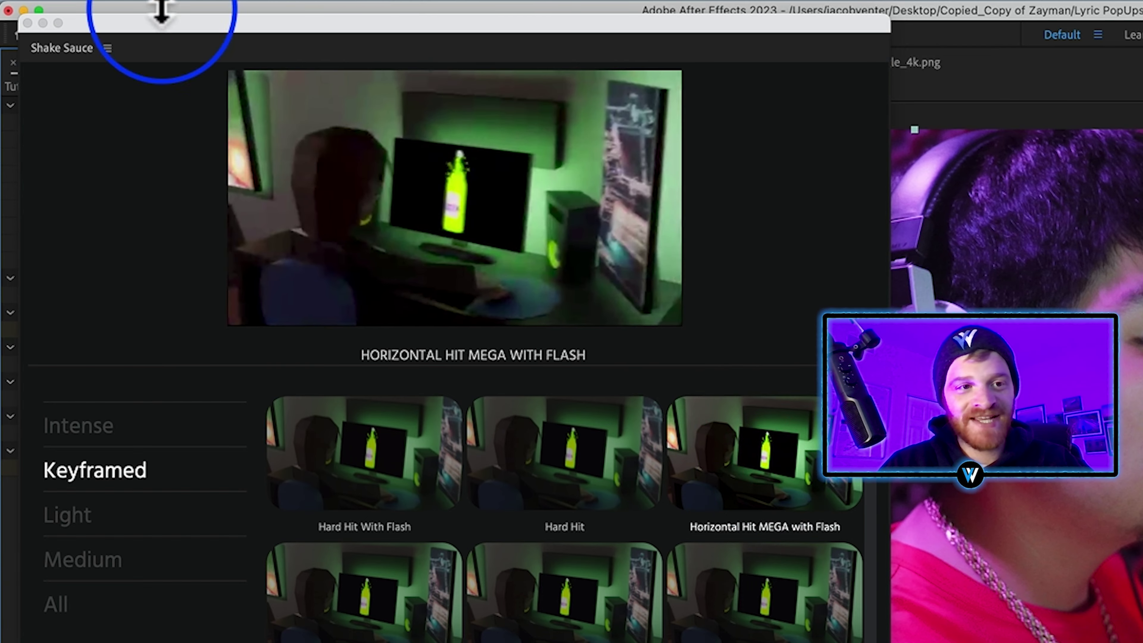
Close Shake Sauce and play back Tutorial Linked Comp 05 to check the shake.
{"action": "left_click", "coordinate": [27, 22]}
{"action": "key", "text": "space"}
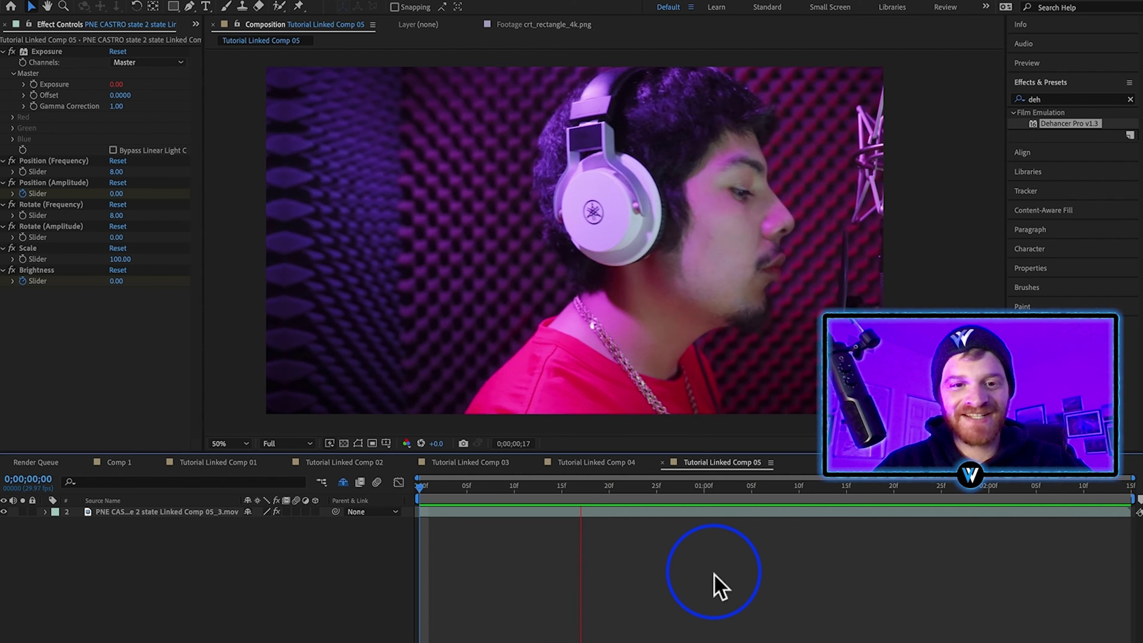
{"action": "key", "text": "space"}
{"action": "key", "text": "space"}
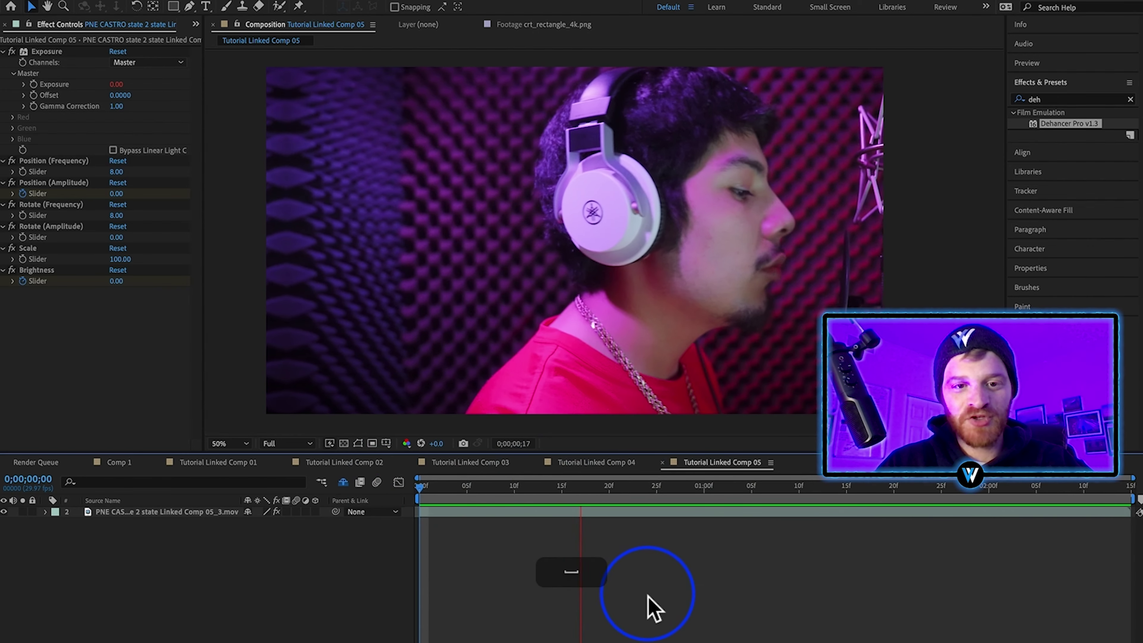
Undo the Horizontal Hit MEGA with Flash shake on the clip layer.
{"action": "left_click", "coordinate": [349, 493]}
{"action": "mouse_move", "coordinate": [436, 505]}
{"action": "left_mouse_down"}
{"action": "mouse_move", "coordinate": [510, 503]}
{"action": "mouse_move", "coordinate": [440, 501]}
{"action": "left_mouse_up"}
{"action": "key", "text": "super+z"}
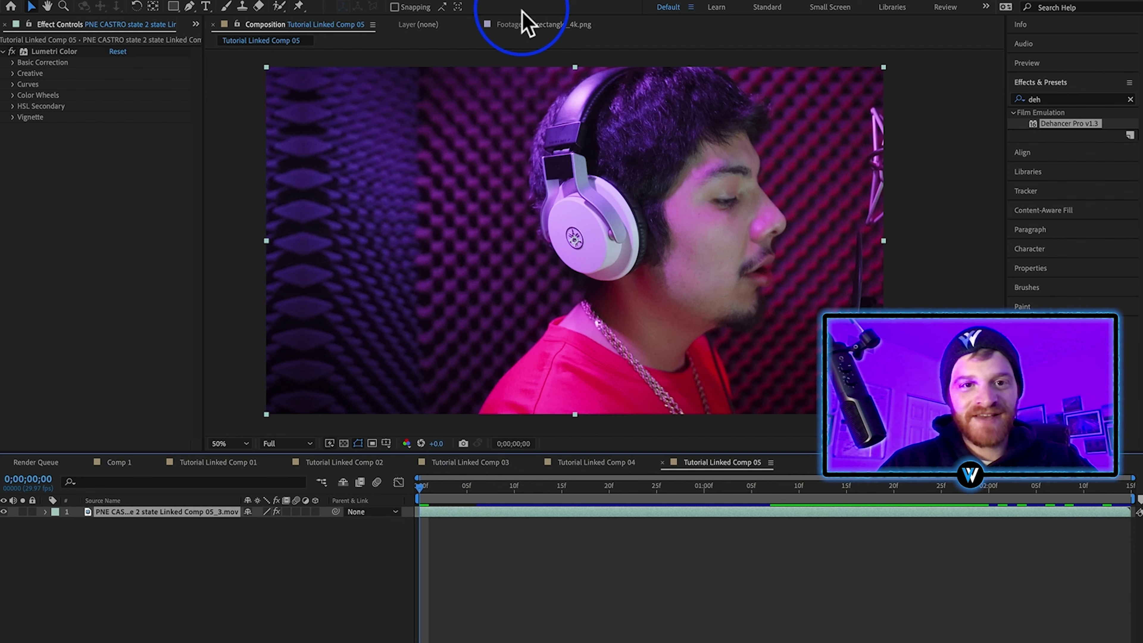
Reopen the Shake Sauce extension with the clip layer in Tutorial Linked Comp 05 selected.
{"action": "left_click", "coordinate": [378, 1]}
{"action": "mouse_move", "coordinate": [400, 52]}
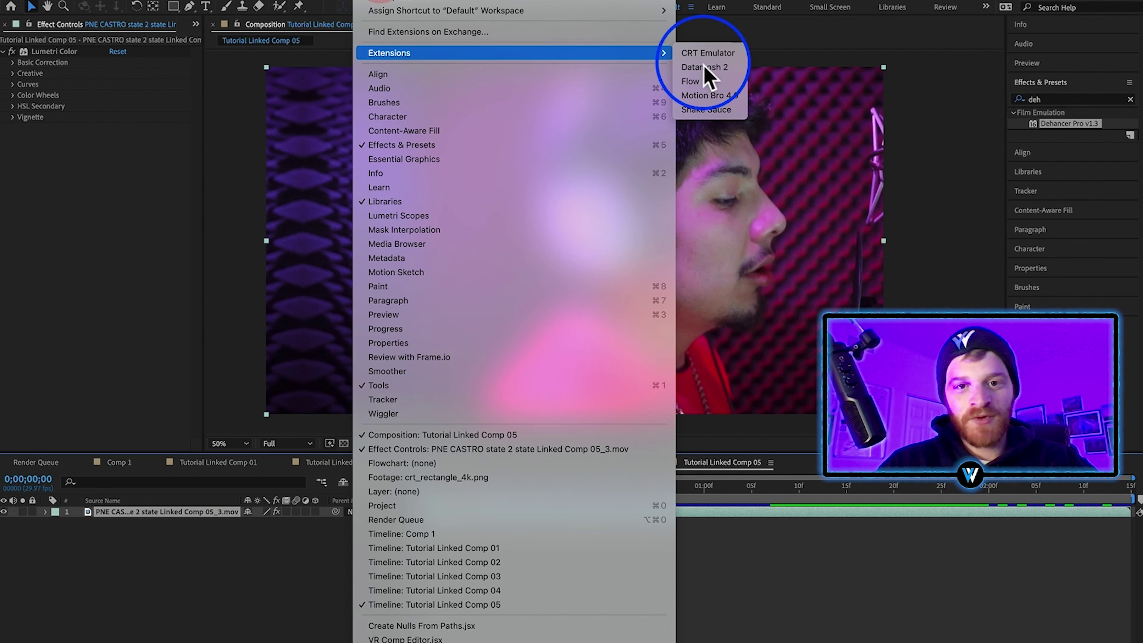
{"action": "left_click", "coordinate": [727, 112]}
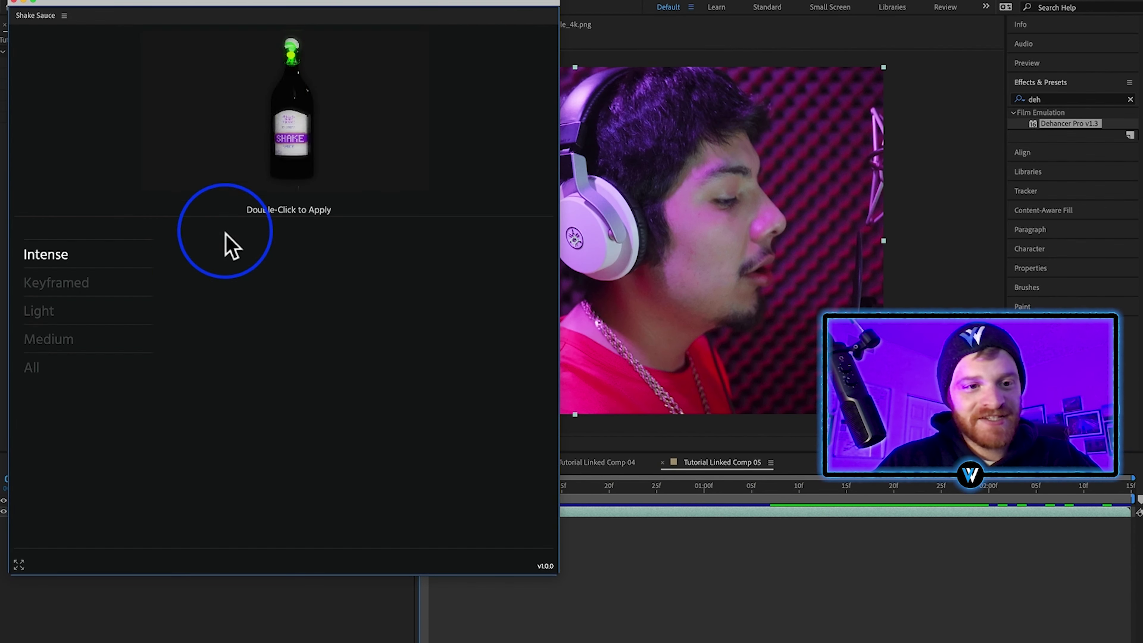
Apply Shake Sauce's keyframed Quick Hit with Flash preset to the clip layer, then close Shake Sauce and preview the shake.
{"action": "left_click", "coordinate": [90, 284]}
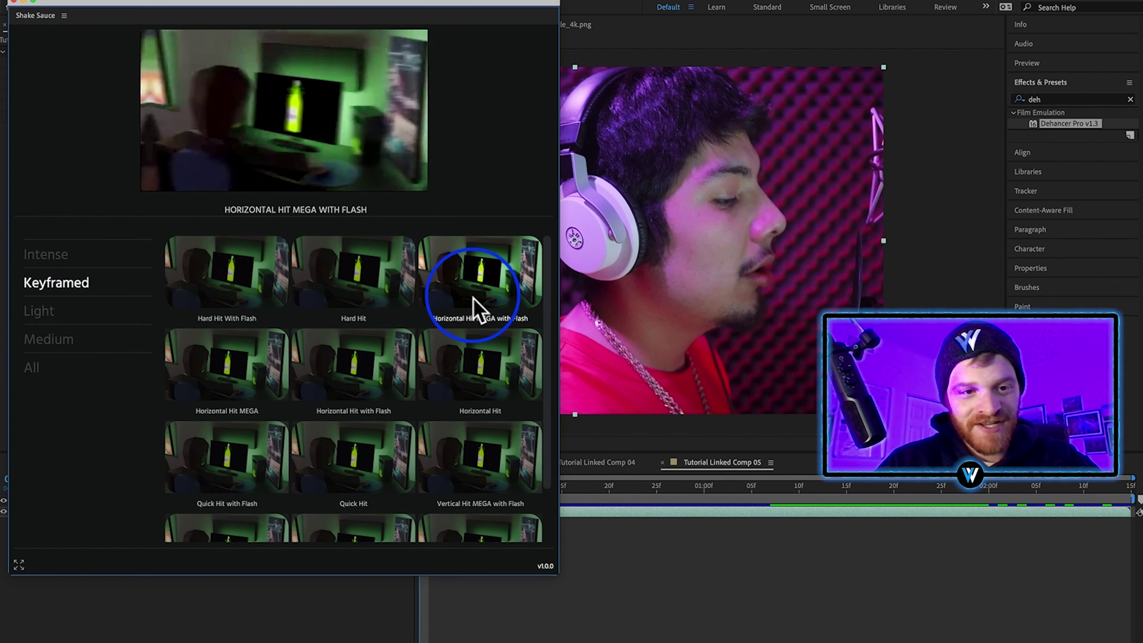
{"action": "scroll", "coordinate": [225, 421], "scroll_direction": "down", "scroll_amount": 2}
{"action": "left_click", "coordinate": [236, 401]}
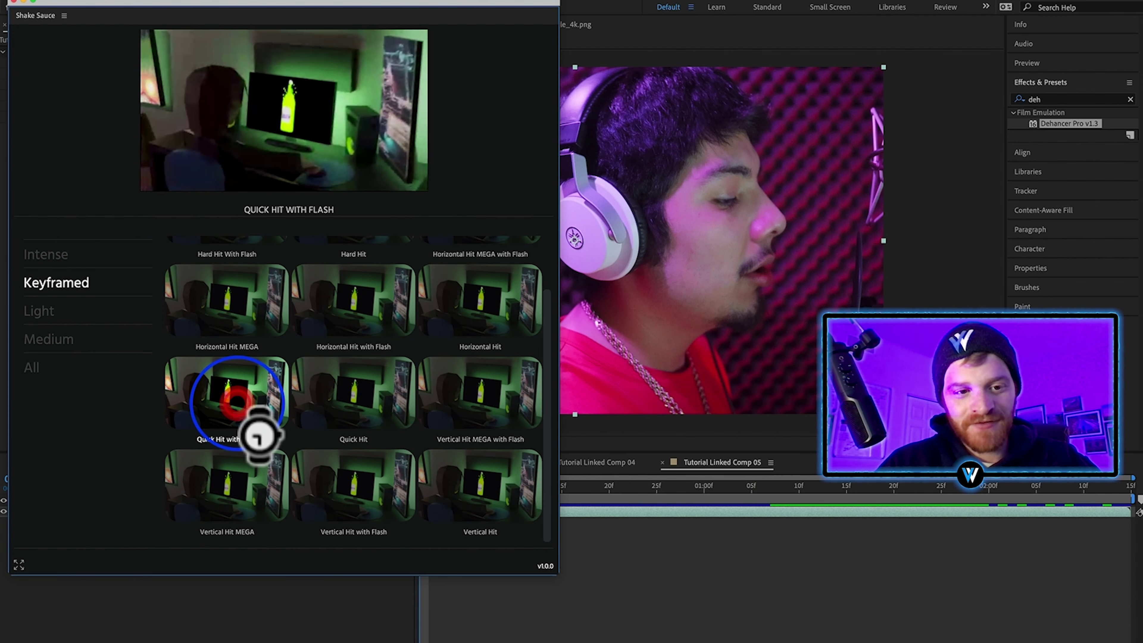
{"action": "left_click", "coordinate": [12, 3]}
{"action": "key", "text": "space"}
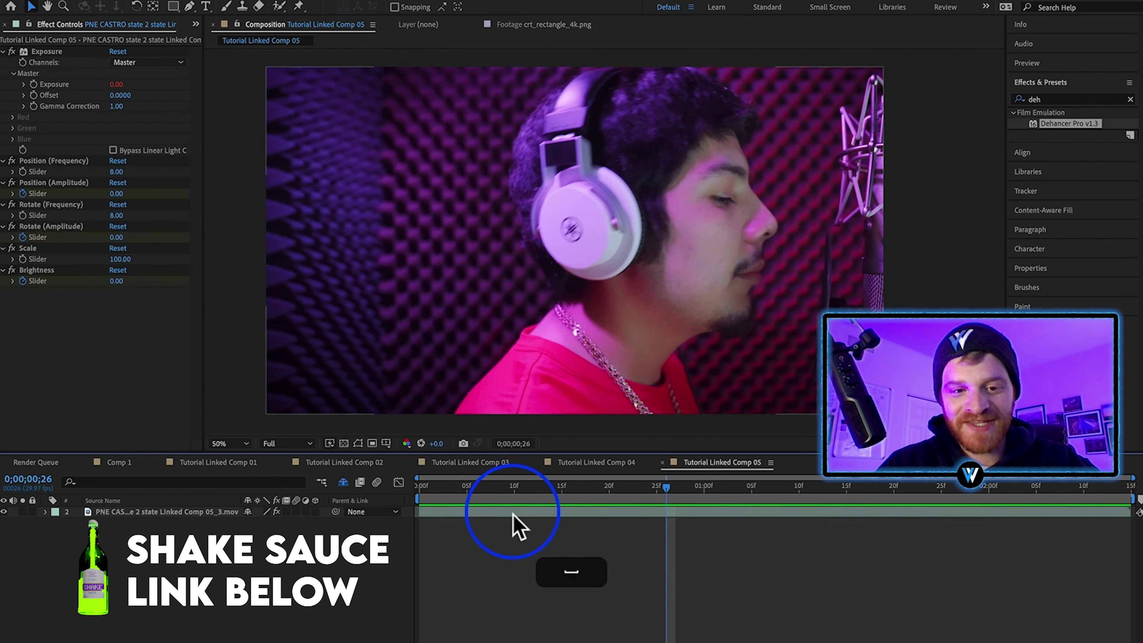
Reveal the clip layer's shake keyframes and set the Brightness slider to 6.00 on the keyframe at 0;00;00;03.
{"action": "left_click", "coordinate": [504, 515]}
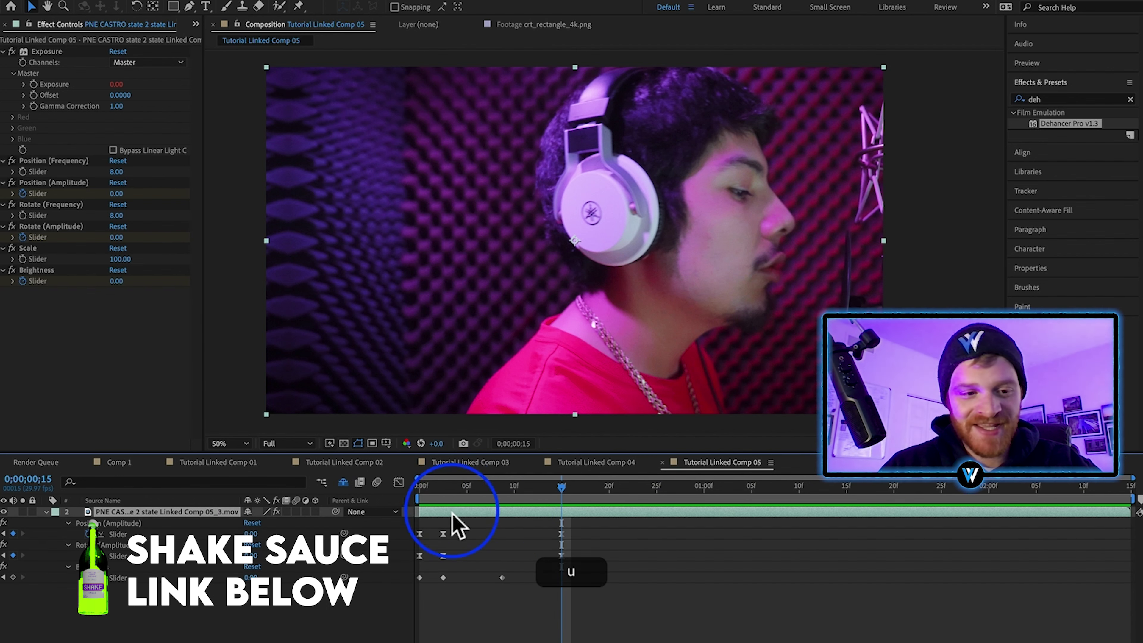
{"action": "scroll", "coordinate": [453, 552], "scroll_direction": "up", "scroll_amount": 2}
{"action": "left_click_drag", "start_coordinate": [448, 489], "coordinate": [447, 489]}
{"action": "key", "text": "="}
{"action": "left_click_drag", "start_coordinate": [488, 530], "coordinate": [451, 588]}
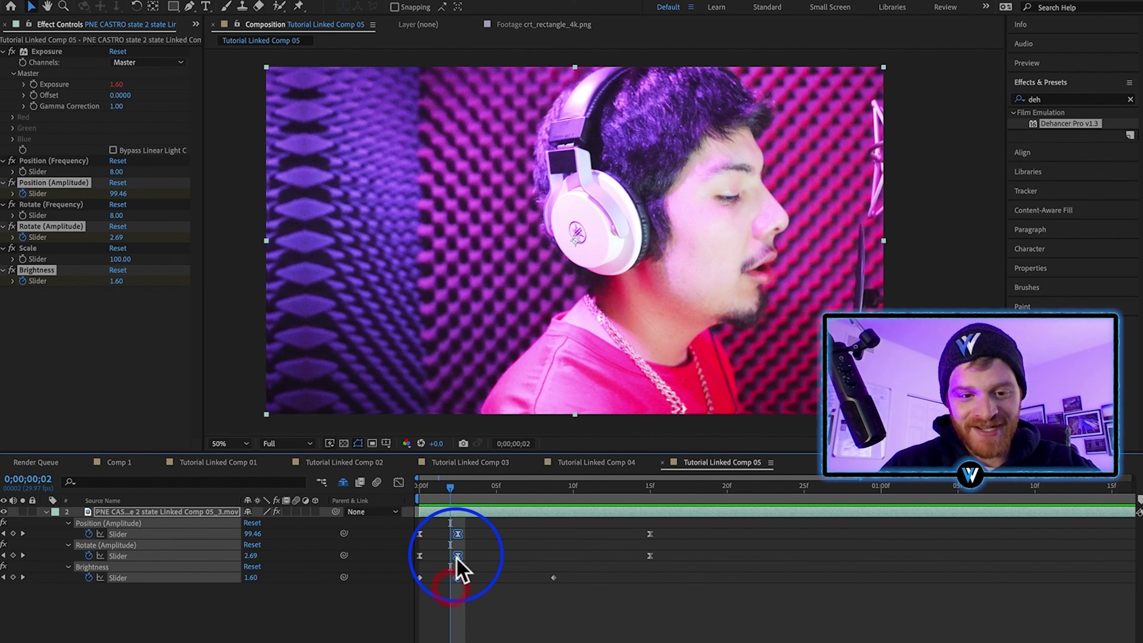
{"action": "left_click", "coordinate": [464, 492]}
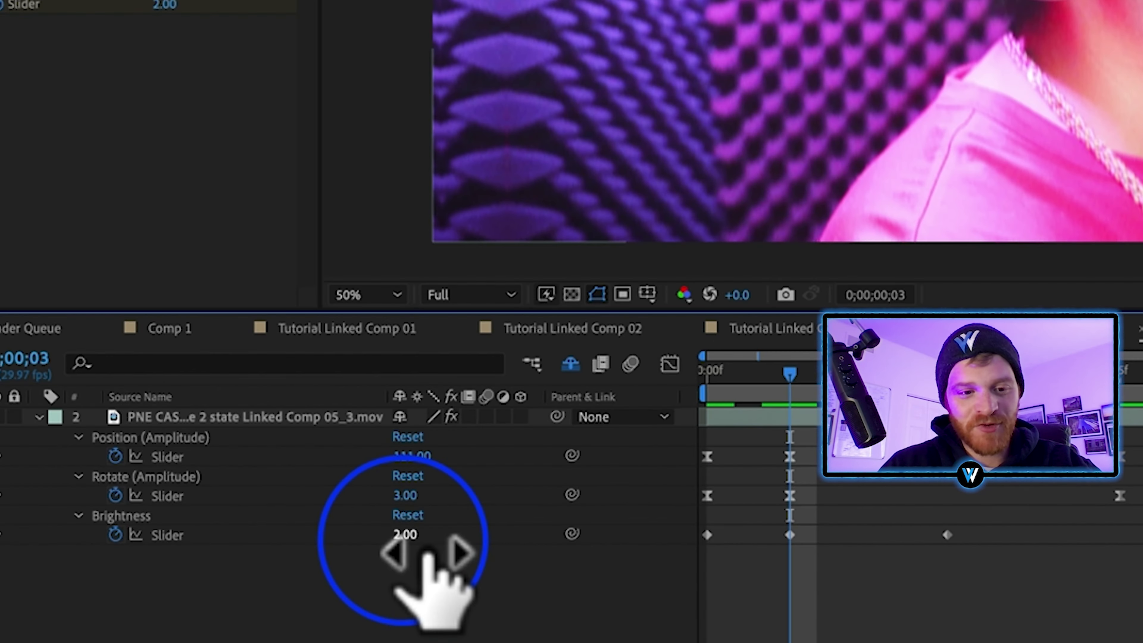
{"action": "left_click_drag", "start_coordinate": [428, 556], "coordinate": [409, 542]}
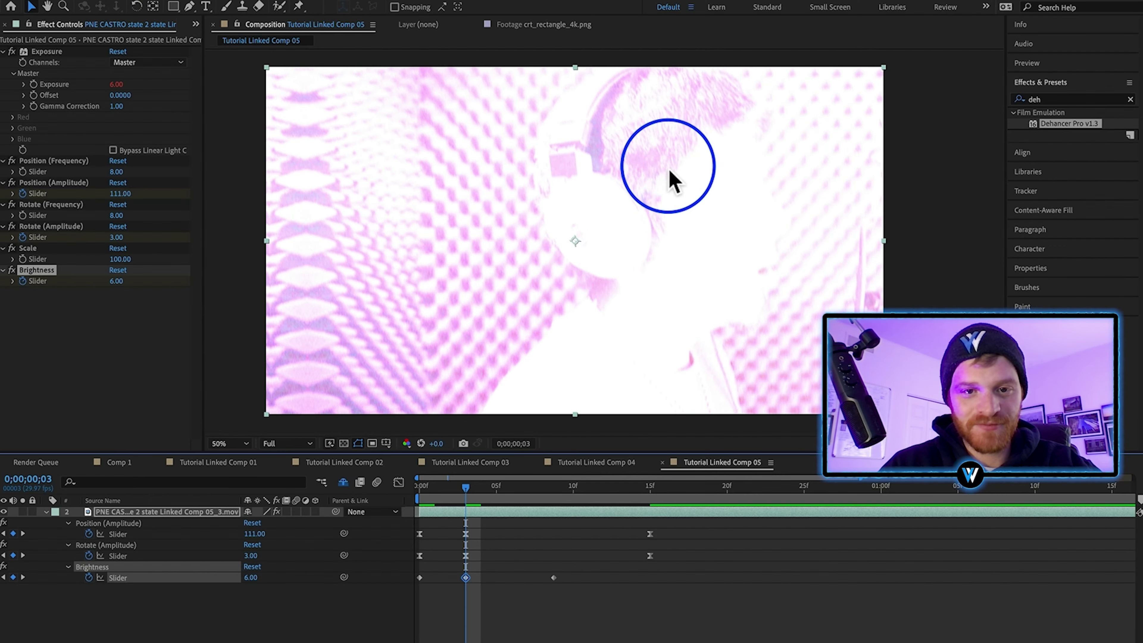
Set Position (Amplitude) to 156.00 and Rotate (Amplitude) to 14.00 on the keyframes at 0;00;00;03.
{"action": "mouse_move", "coordinate": [268, 542]}
{"action": "left_mouse_down"}
{"action": "mouse_move", "coordinate": [301, 548]}
{"action": "mouse_move", "coordinate": [286, 538]}
{"action": "left_mouse_up"}
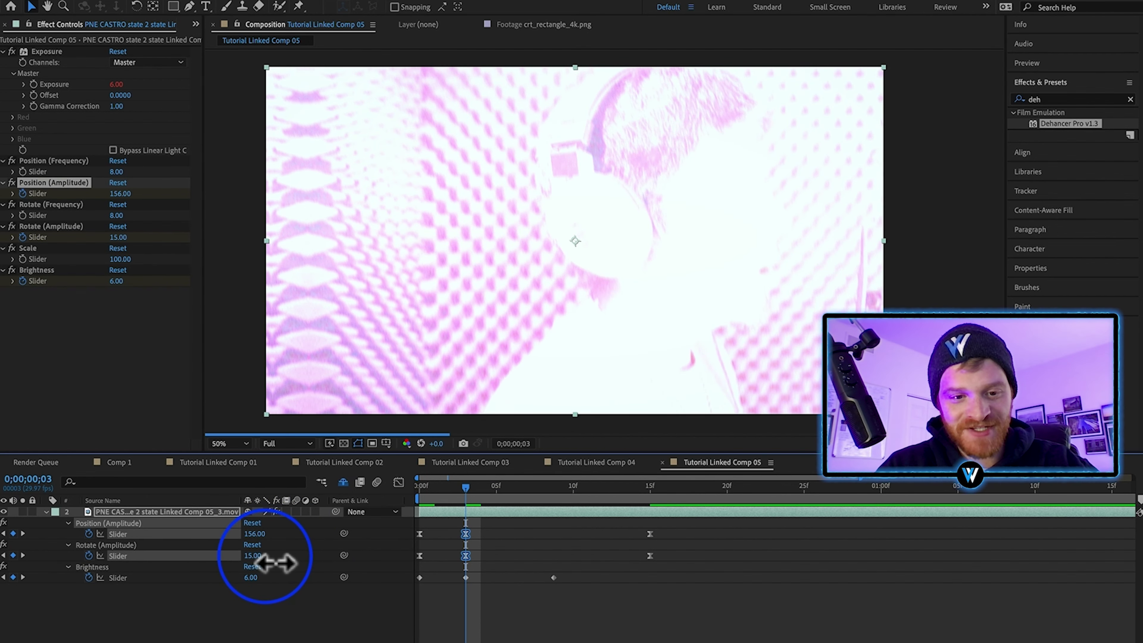
{"action": "left_click_drag", "start_coordinate": [275, 563], "coordinate": [265, 558]}
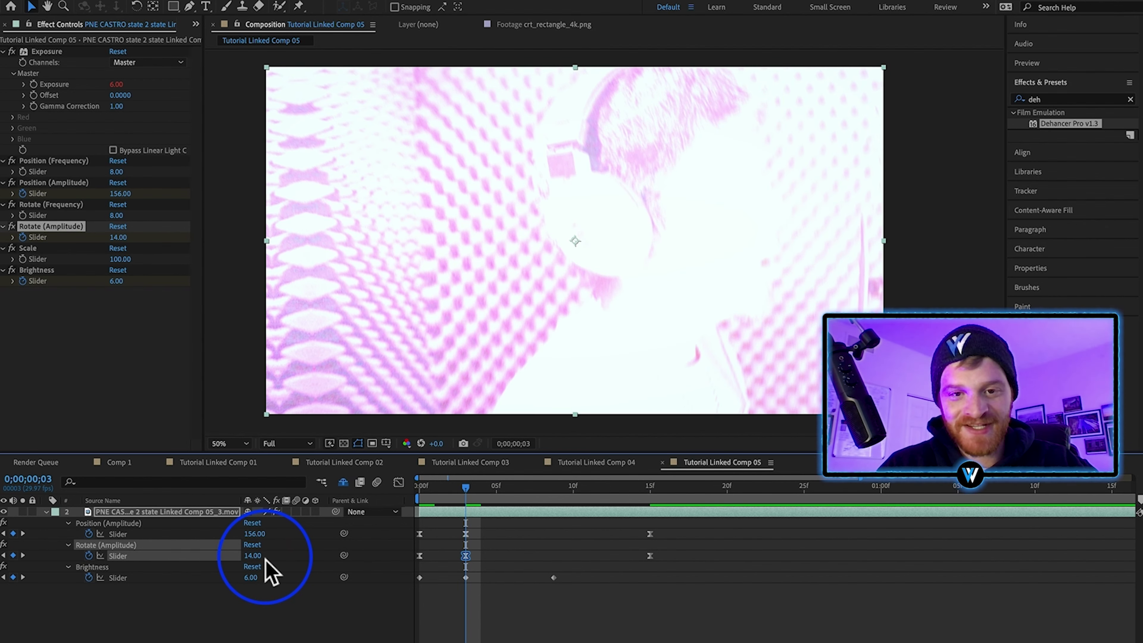
{"action": "left_click", "coordinate": [531, 560]}
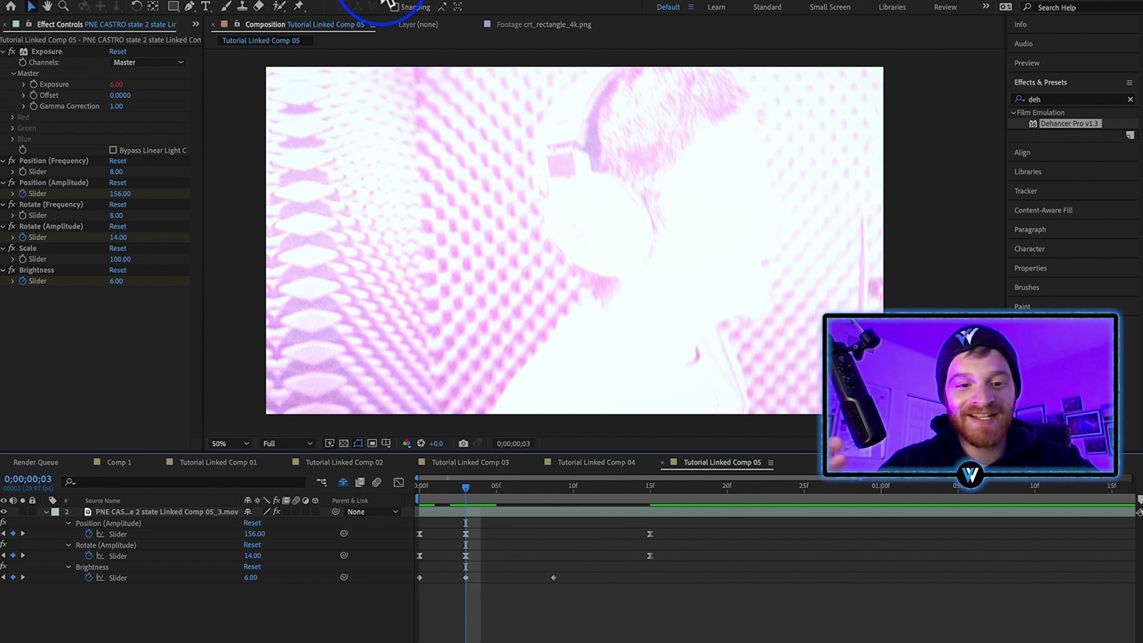
Play back Tutorial Linked Comp 05 from its first frame to check the stronger shake and flash.
{"action": "left_click_drag", "start_coordinate": [422, 485], "coordinate": [382, 500]}
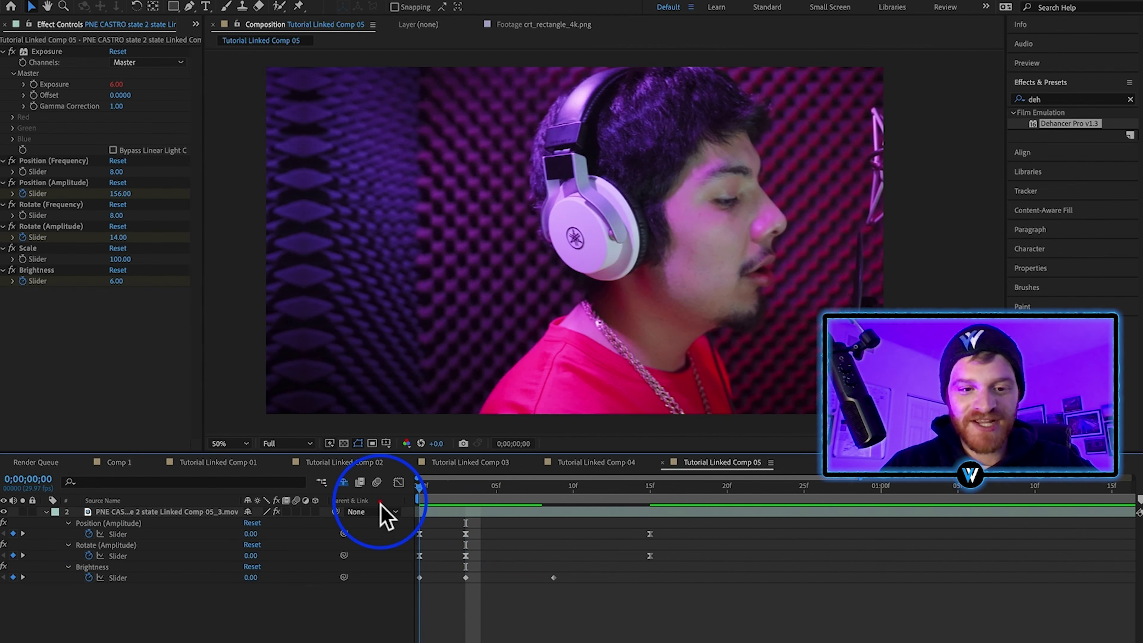
{"action": "key", "text": "space"}
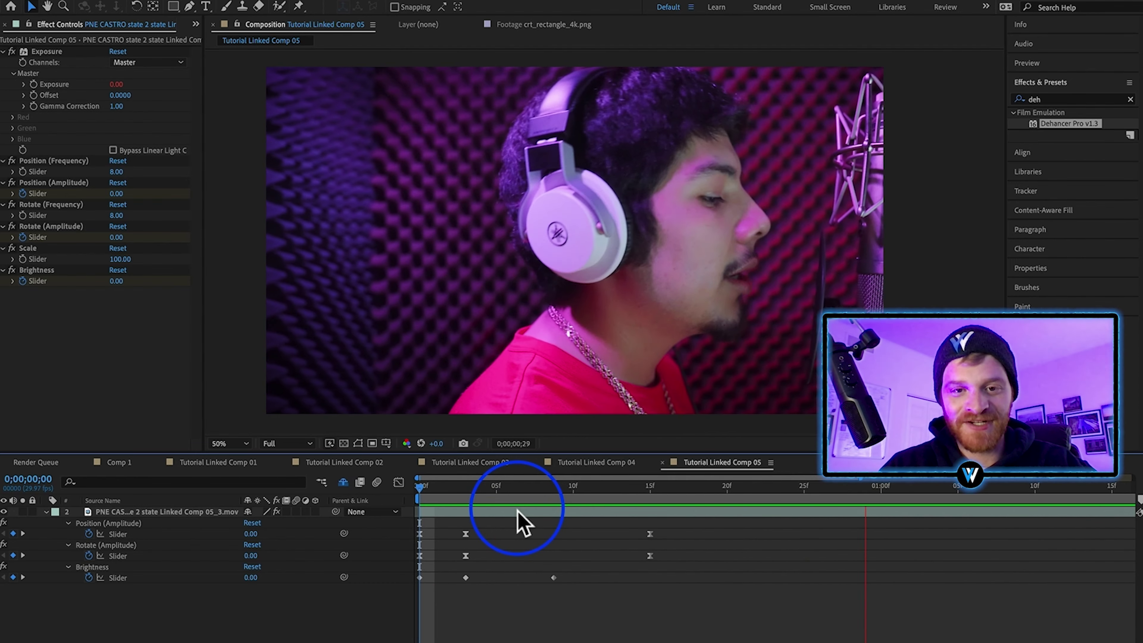
{"action": "left_click", "coordinate": [575, 578]}
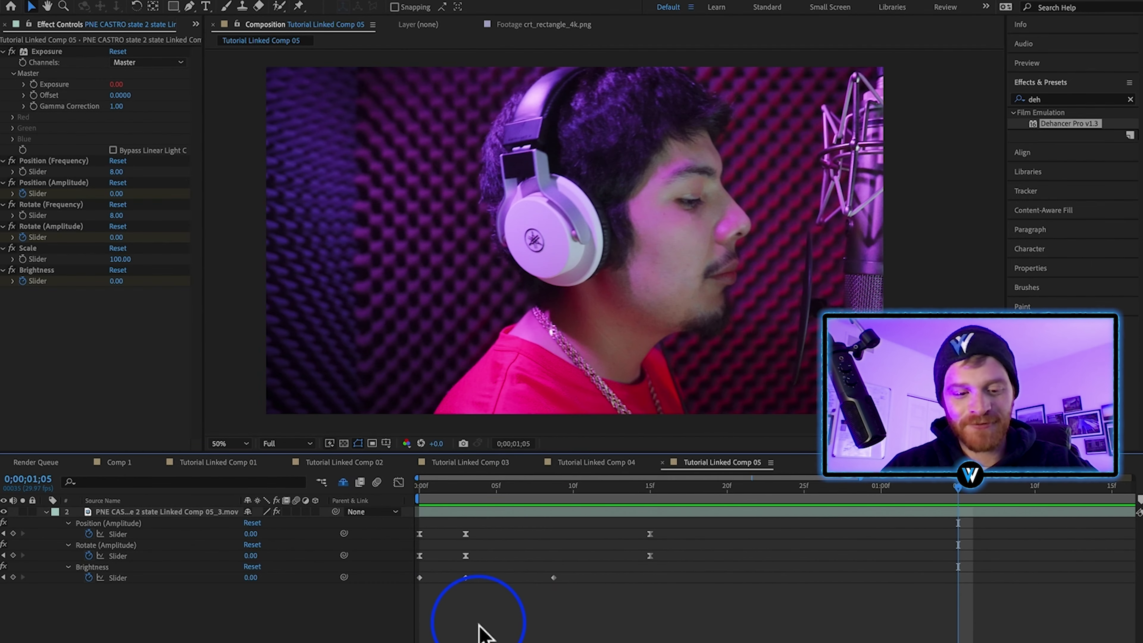
Save the project, add Tutorial Linked Comp 05 to the render queue with Best Settings and Lossless output, and render it.
{"action": "key", "text": "super+s"}
{"action": "left_click", "coordinate": [176, 0]}
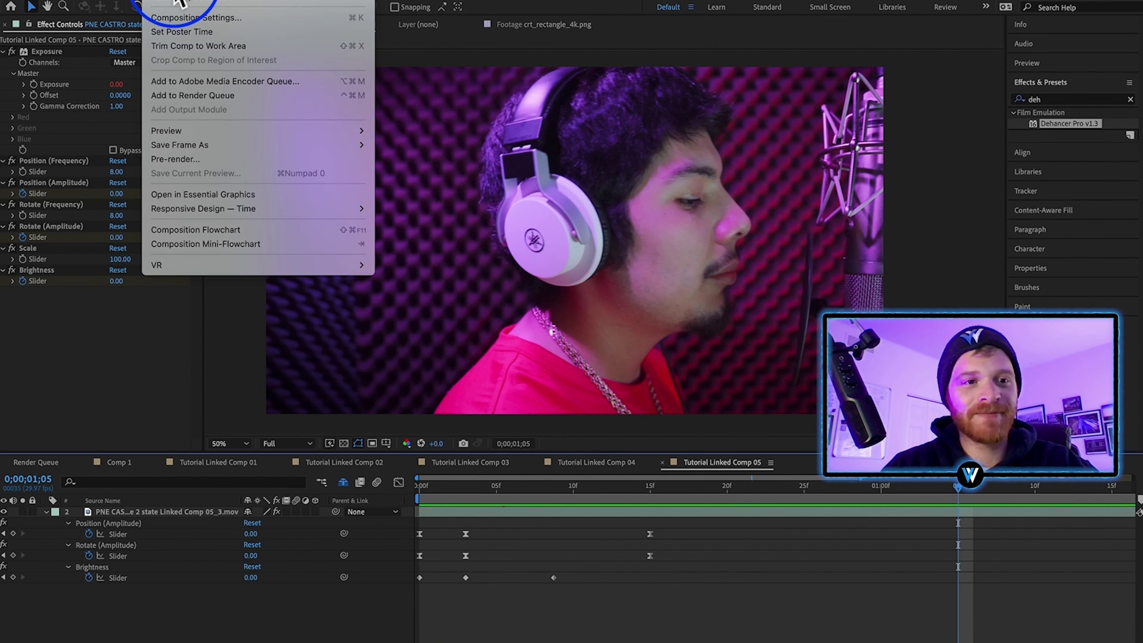
{"action": "left_click", "coordinate": [230, 96]}
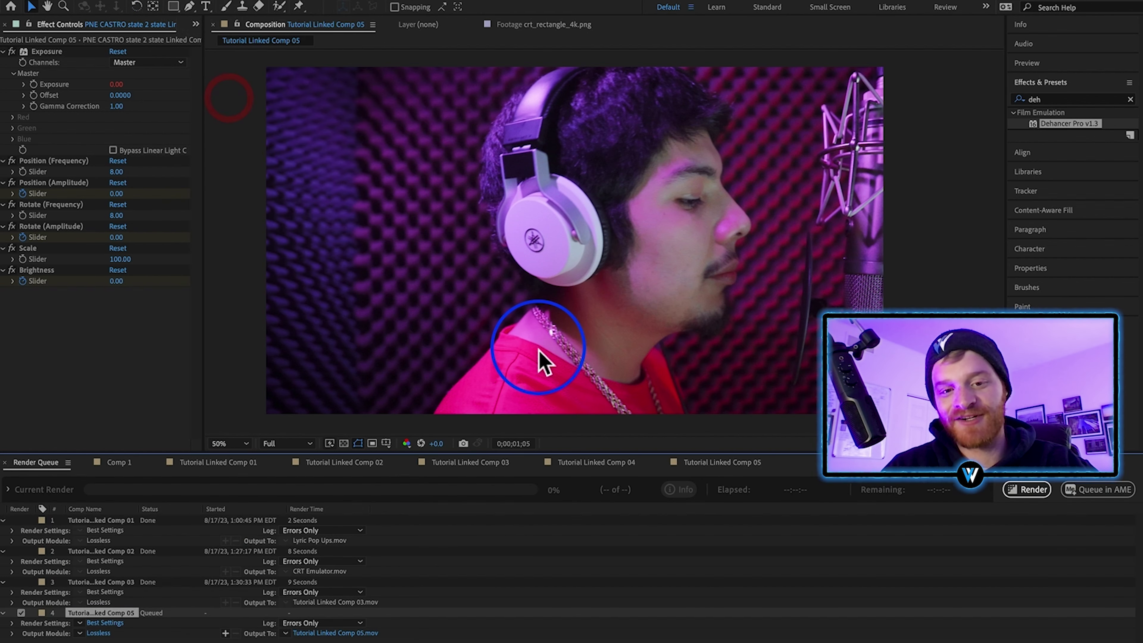
{"action": "left_click", "coordinate": [1028, 490]}
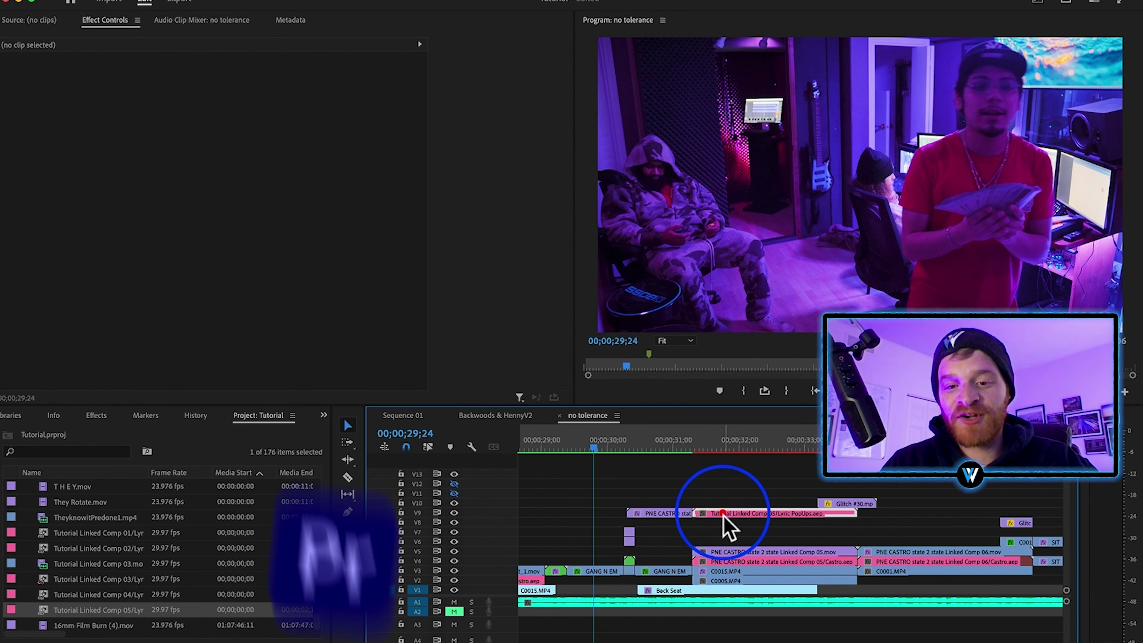
In Premiere, move the Tutorial Linked Comp 05 clip down to V8 and place the rendered Tutorial Linked Comp 05.mov above it on V9.
{"action": "left_click", "coordinate": [729, 514]}
{"action": "left_click_drag", "start_coordinate": [742, 528], "coordinate": [741, 539]}
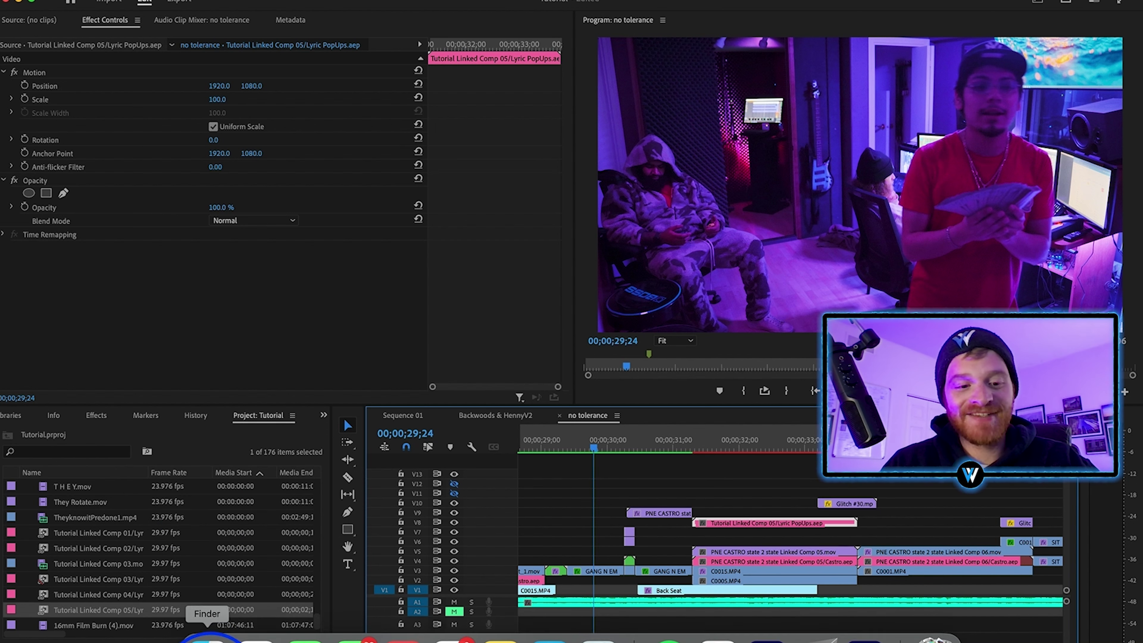
{"action": "left_click", "coordinate": [207, 638]}
{"action": "left_click_drag", "start_coordinate": [202, 237], "coordinate": [749, 462]}
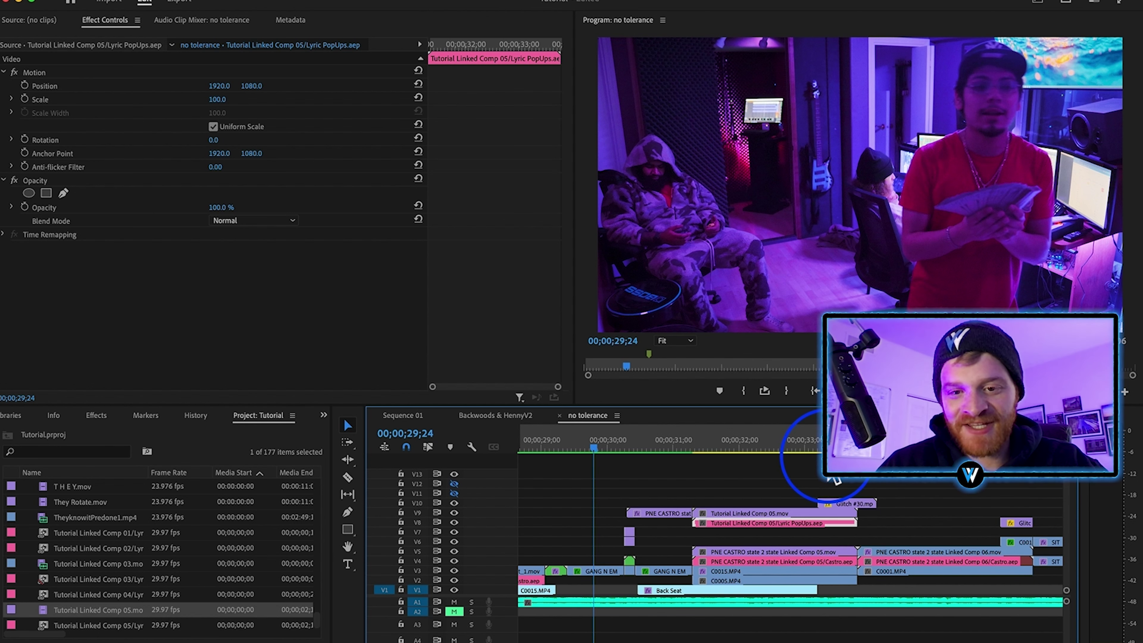
{"action": "left_click", "coordinate": [768, 503]}
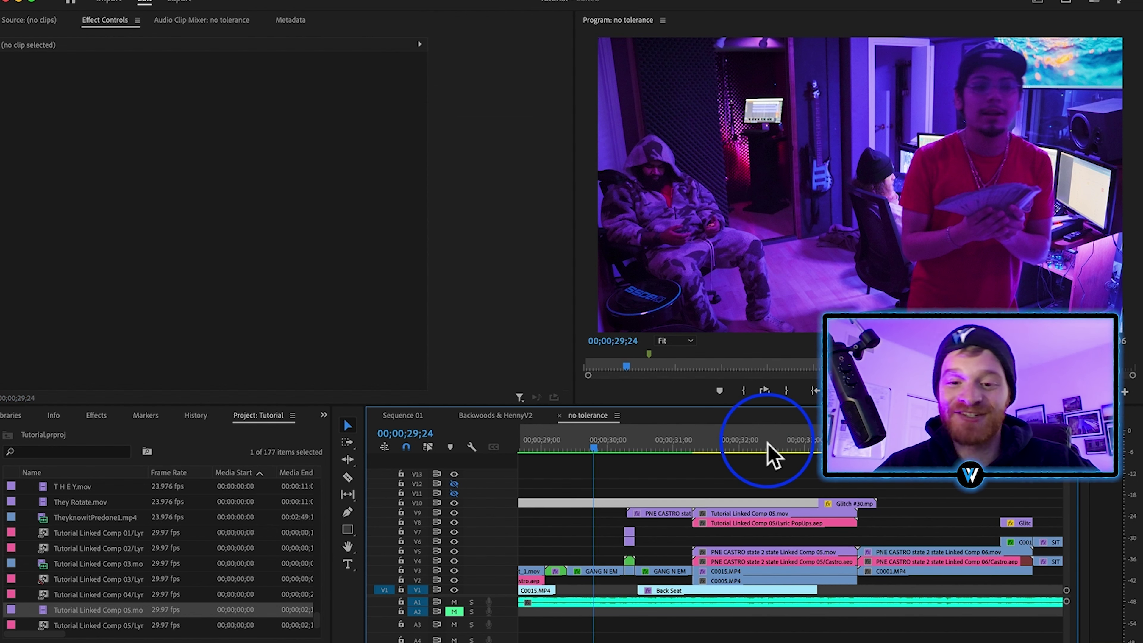
Mark an In point in the no tolerance sequence shortly before the new render and render the marked range for preview.
{"action": "left_click_drag", "start_coordinate": [740, 443], "coordinate": [688, 452]}
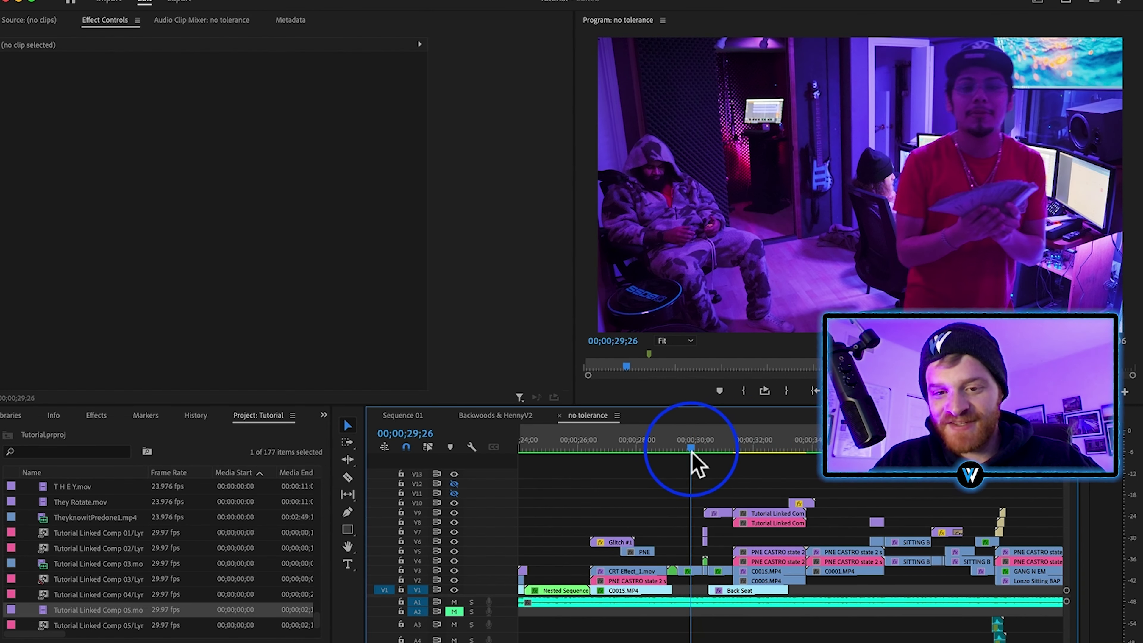
{"action": "key", "text": "i"}
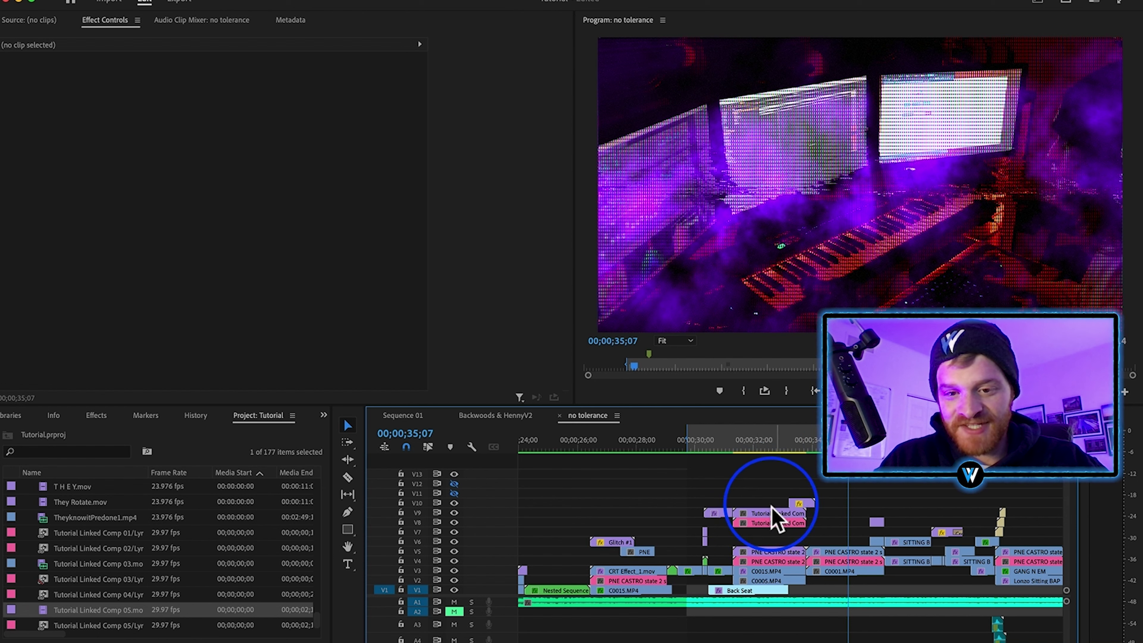
{"action": "left_click", "coordinate": [197, 1]}
{"action": "left_click", "coordinate": [218, 33]}
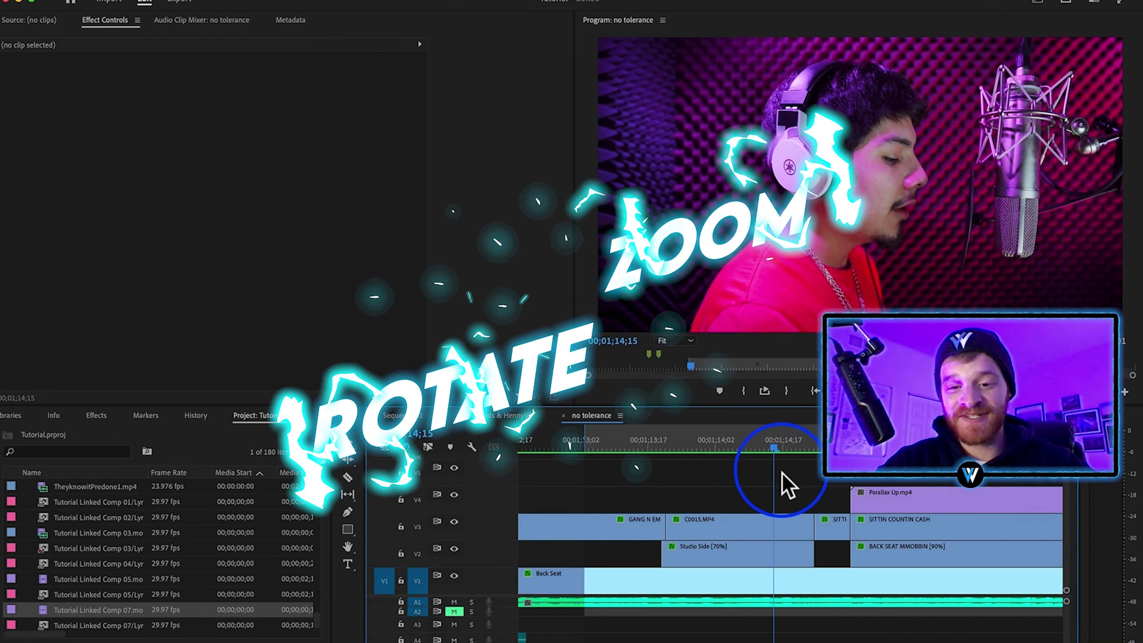
Copy the C0015.MP4 clip from V3 up to V4 and replace the copy with an After Effects composition.
{"action": "left_click", "coordinate": [783, 471]}
{"action": "left_click", "coordinate": [740, 530]}
{"action": "mouse_move", "coordinate": [740, 531]}
{"action": "left_mouse_down"}
{"action": "mouse_move", "coordinate": [753, 528]}
{"action": "mouse_move", "coordinate": [743, 508]}
{"action": "left_mouse_up"}
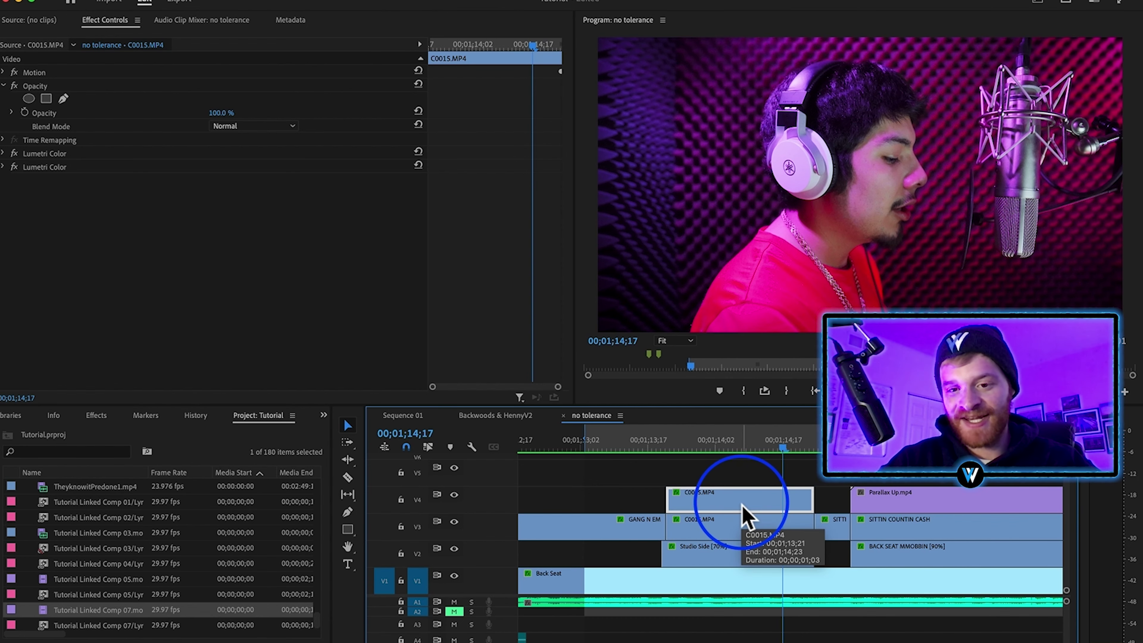
{"action": "right_click", "coordinate": [742, 507]}
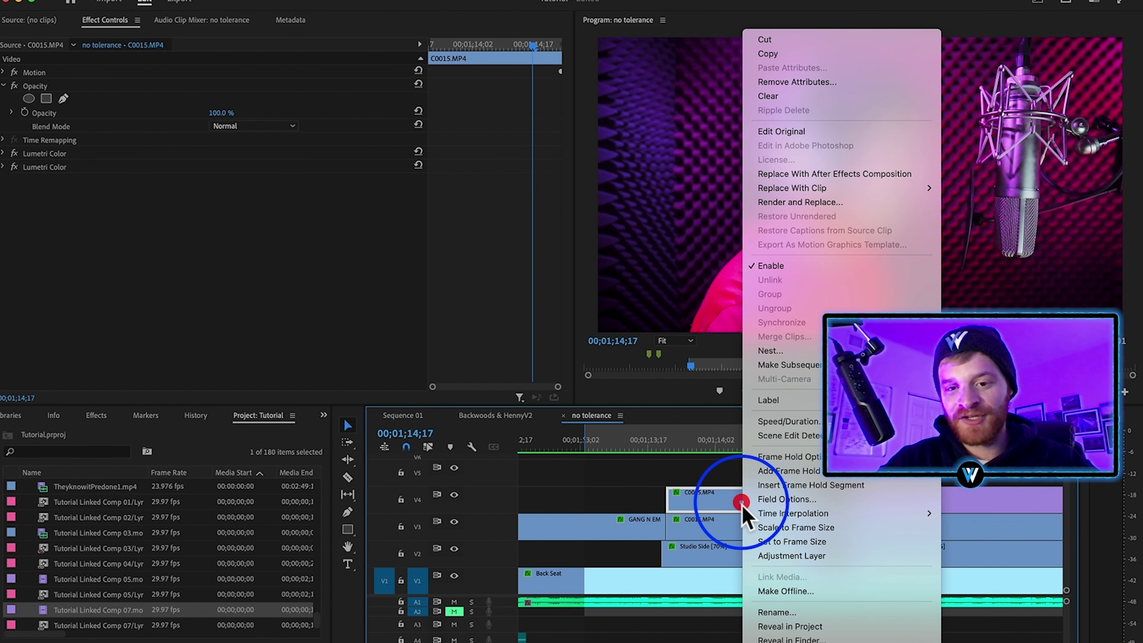
{"action": "left_click", "coordinate": [835, 174]}
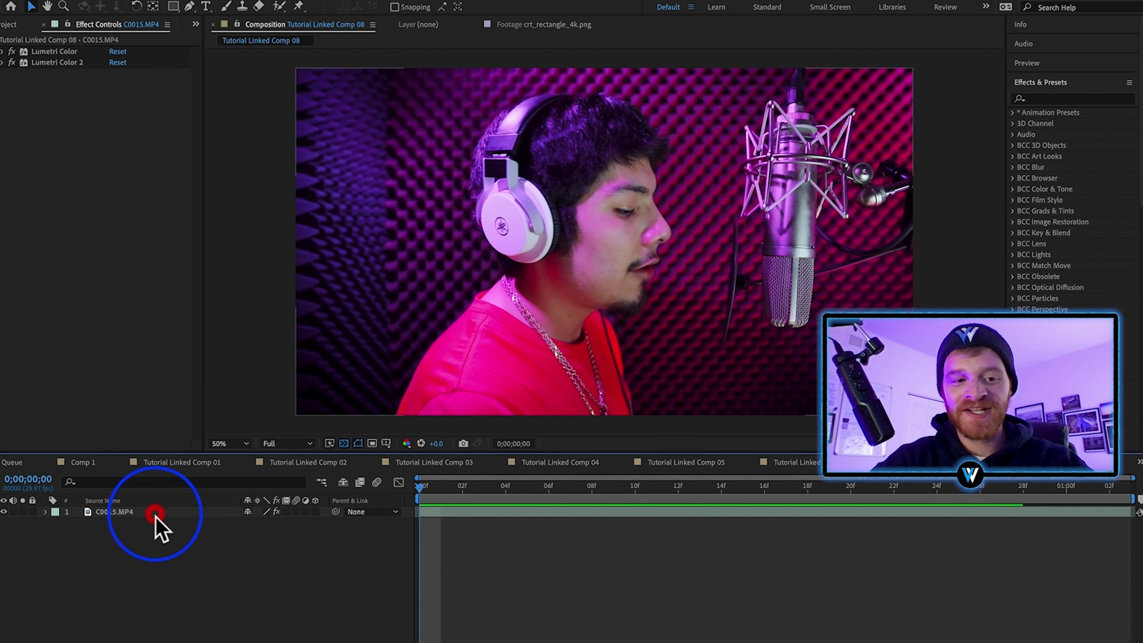
Keyframe C0015.MP4's Position, Scale at 115% and Rotation at 11°, and move those keyframes to the end of Tutorial Linked Comp 08.
{"action": "left_click", "coordinate": [155, 514]}
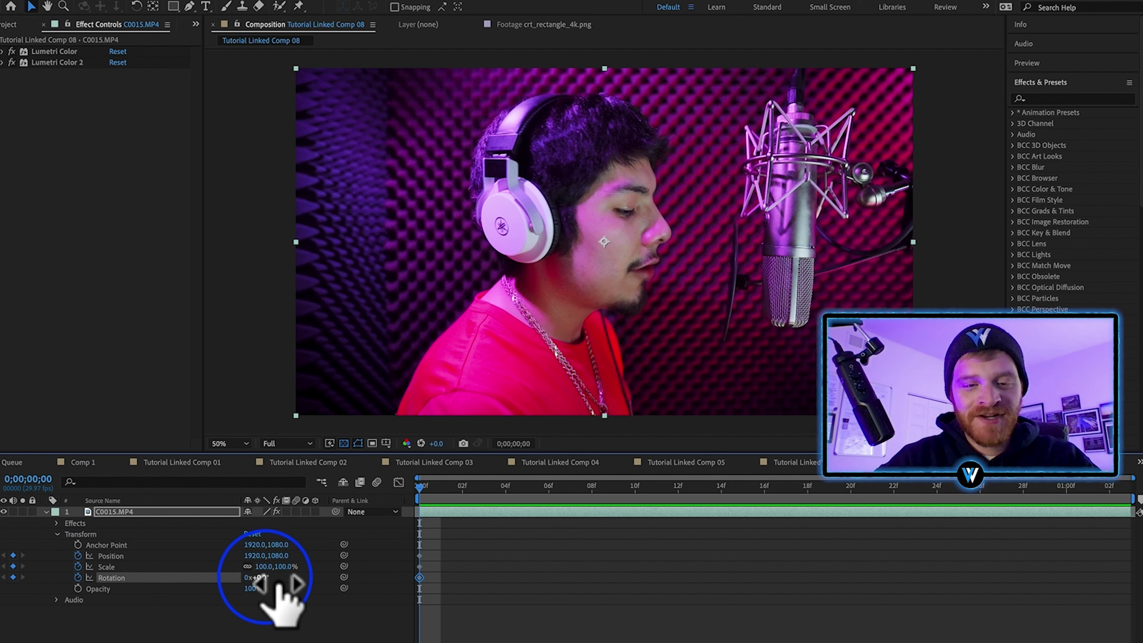
{"action": "mouse_move", "coordinate": [278, 585]}
{"action": "left_mouse_down"}
{"action": "mouse_move", "coordinate": [288, 584]}
{"action": "mouse_move", "coordinate": [273, 591]}
{"action": "left_mouse_up"}
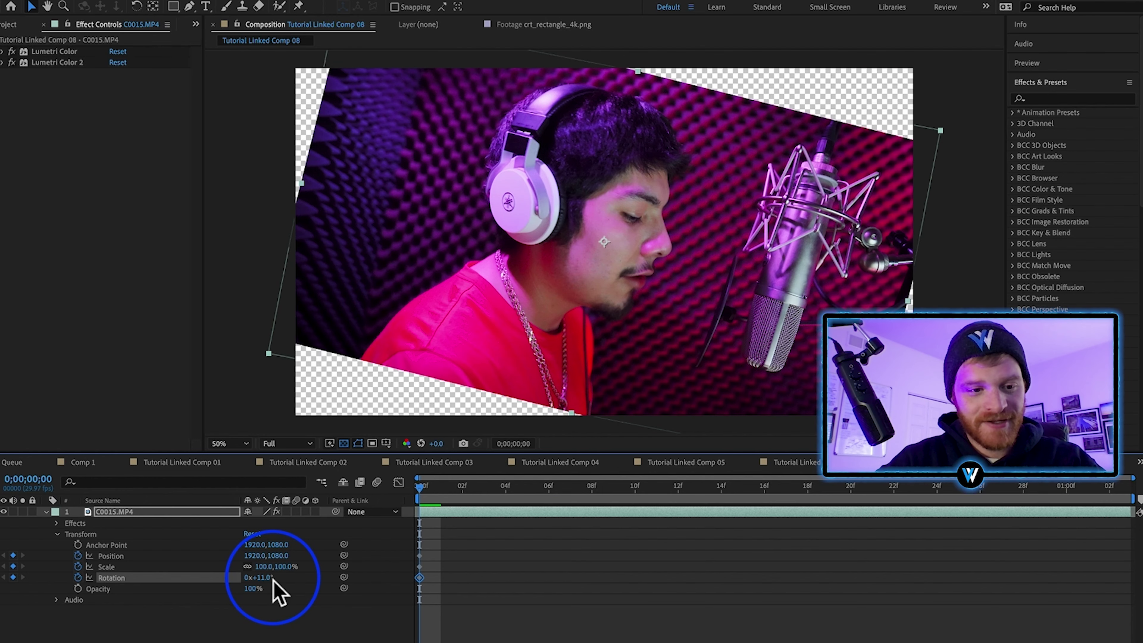
{"action": "mouse_move", "coordinate": [270, 569]}
{"action": "left_mouse_down"}
{"action": "mouse_move", "coordinate": [280, 573]}
{"action": "mouse_move", "coordinate": [269, 567]}
{"action": "left_mouse_up"}
{"action": "left_click_drag", "start_coordinate": [455, 542], "coordinate": [425, 581]}
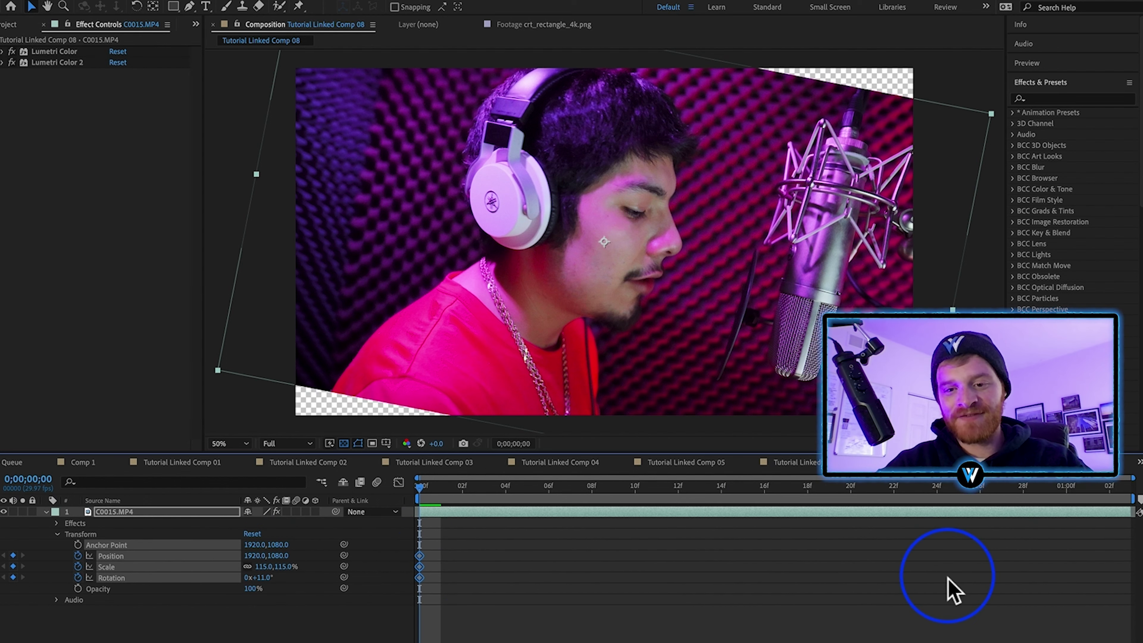
{"action": "left_click_drag", "start_coordinate": [936, 577], "coordinate": [980, 581]}
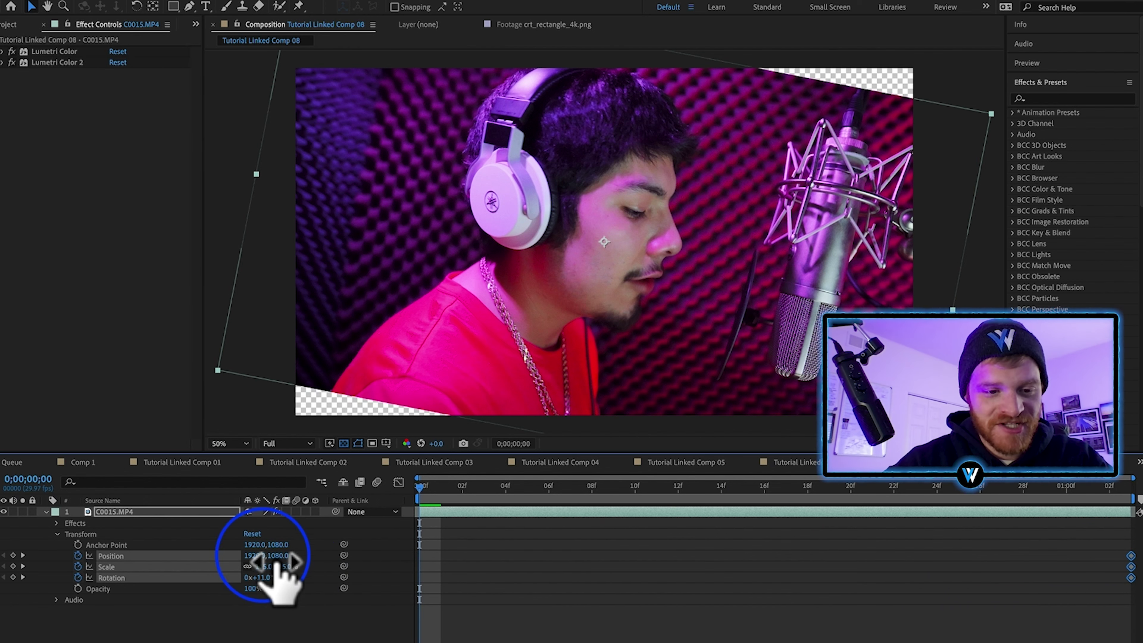
At the first frame, keyframe C0015.MP4's Scale at 90% and its Rotation at -11°.
{"action": "left_click_drag", "start_coordinate": [270, 568], "coordinate": [311, 577]}
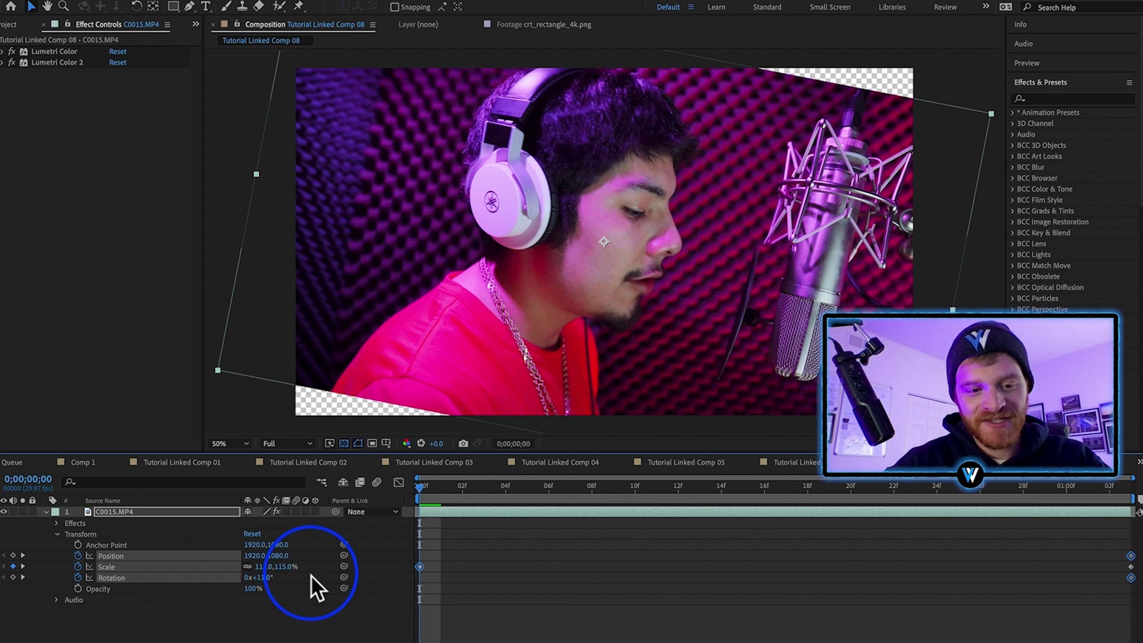
{"action": "left_click", "coordinate": [266, 566]}
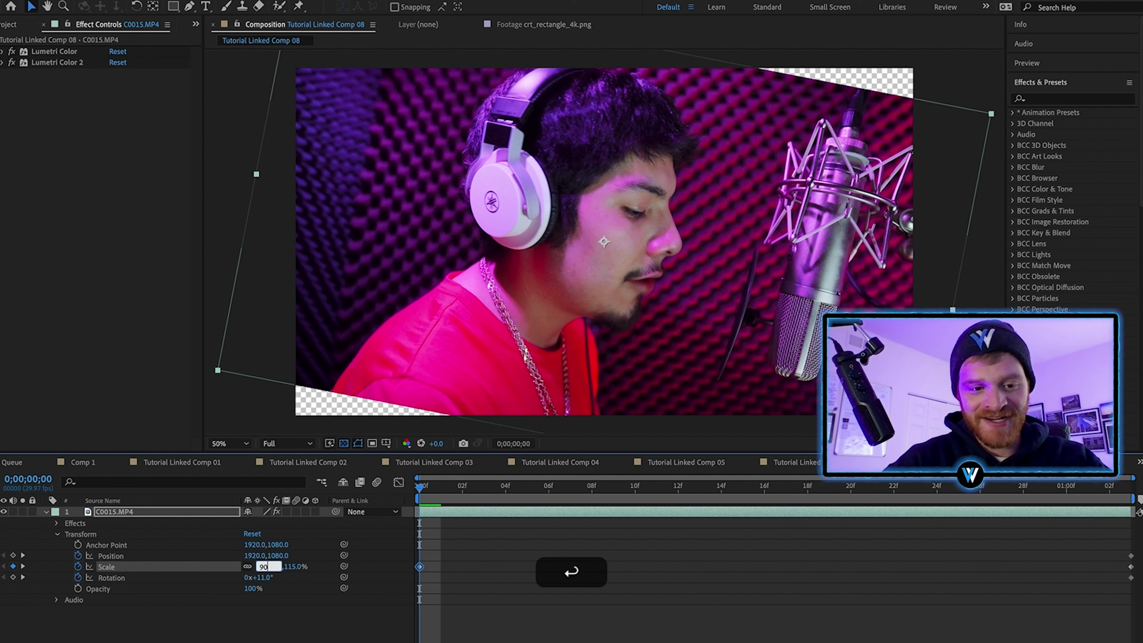
{"action": "key", "text": "Return"}
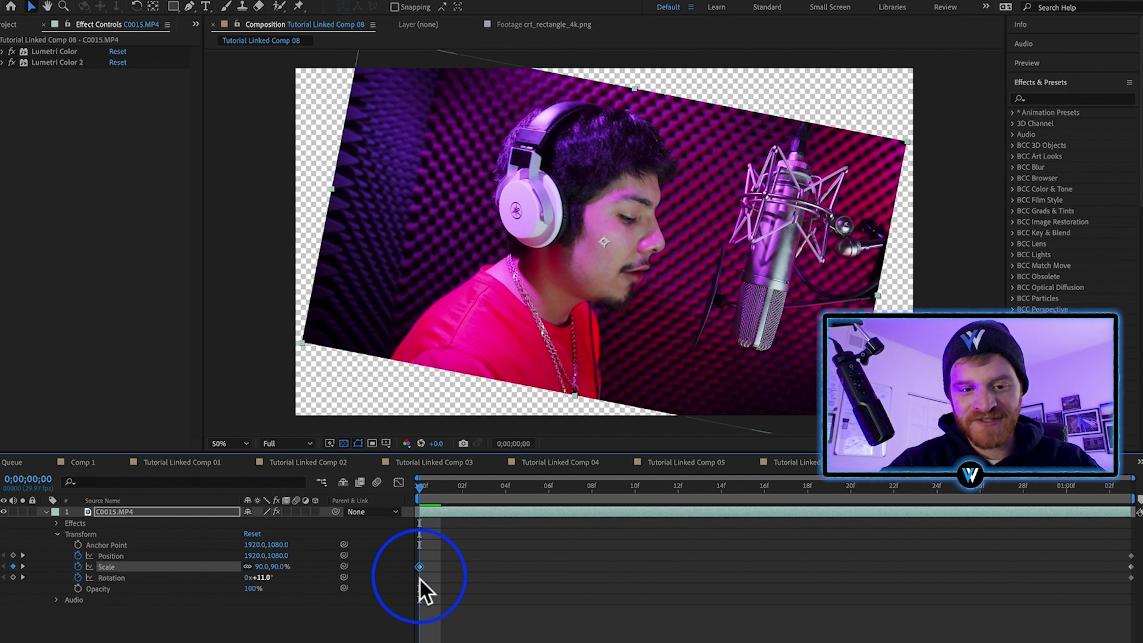
{"action": "left_click", "coordinate": [282, 585]}
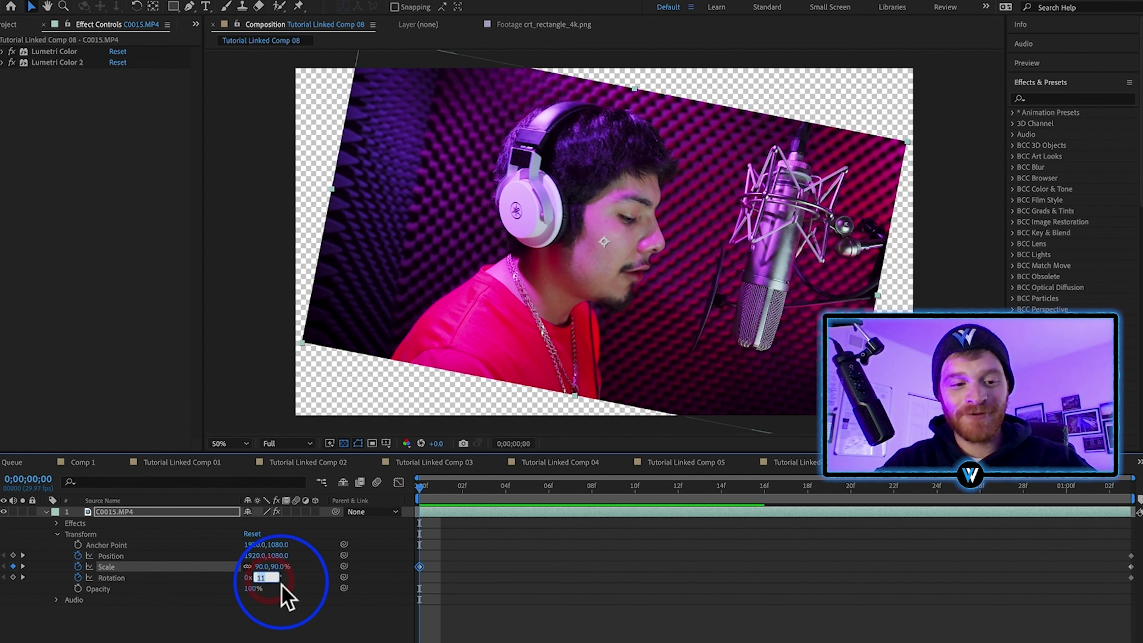
{"action": "type", "text": "-"}
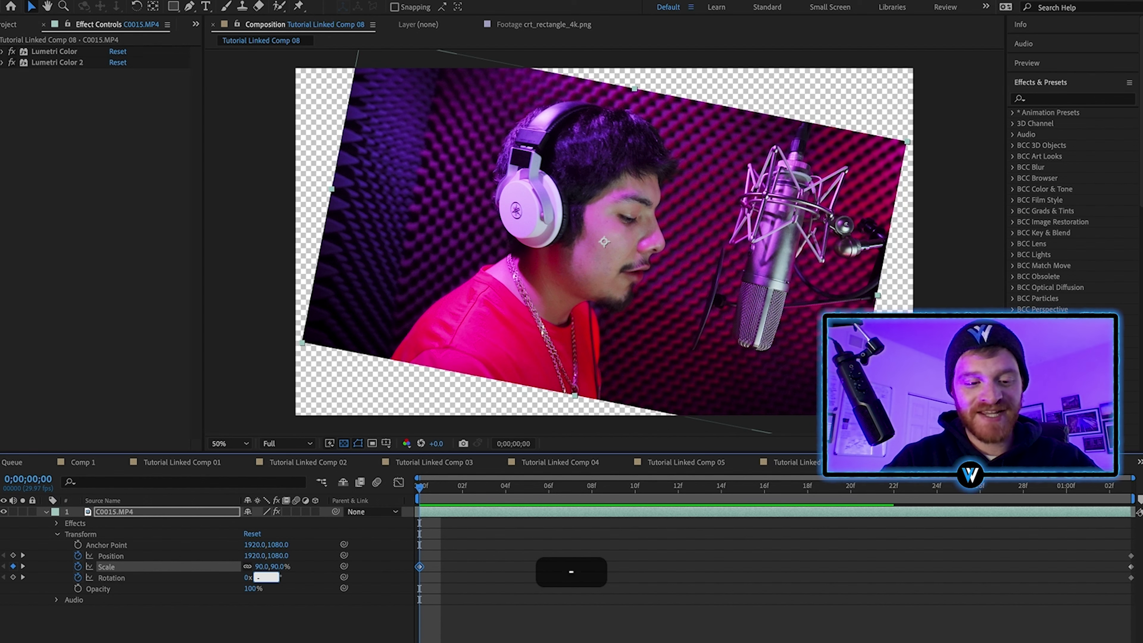
{"action": "type", "text": "11"}
{"action": "key", "text": "Return"}
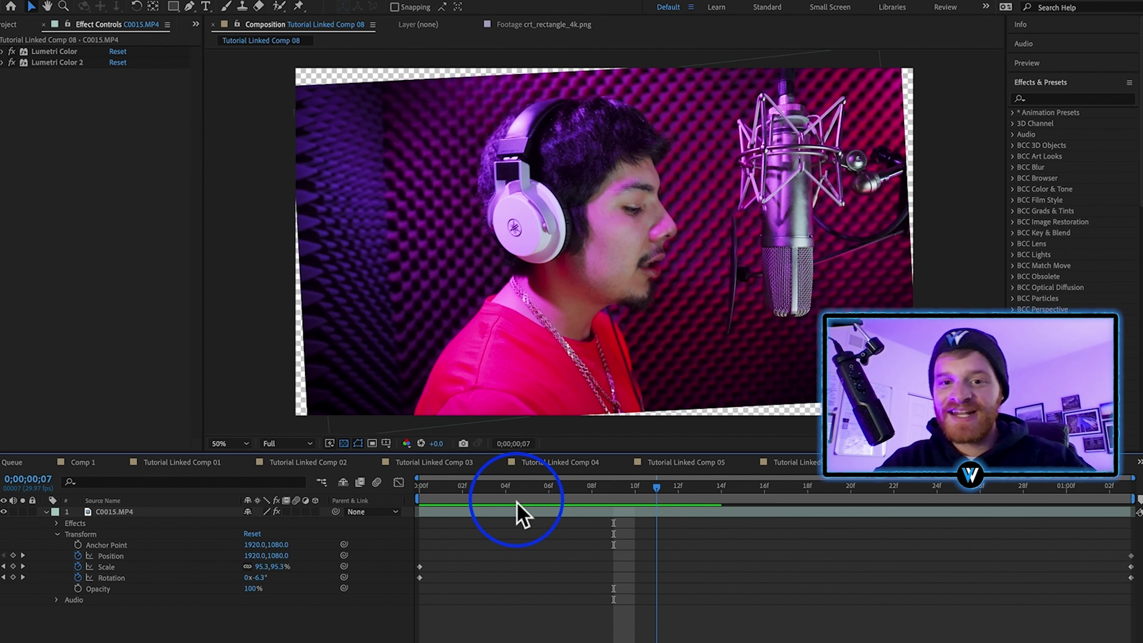
Apply Motion Tile to C0015.MP4 with Output Width 360, Output Height 420 and Mirror Edges enabled.
{"action": "left_click_drag", "start_coordinate": [515, 503], "coordinate": [383, 526]}
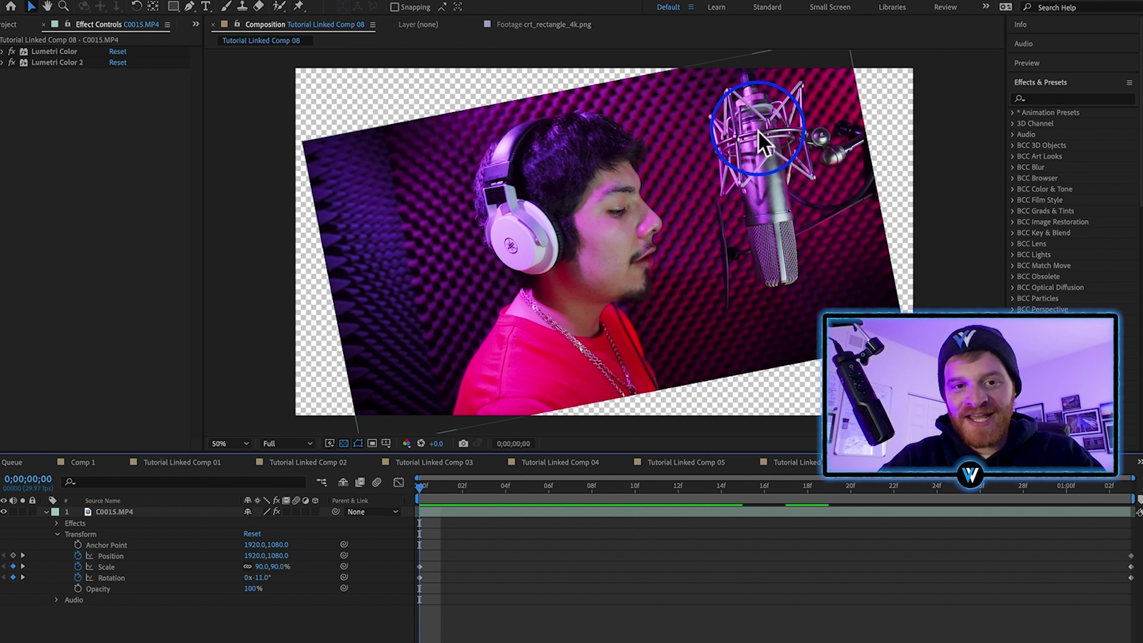
{"action": "left_click", "coordinate": [1078, 94]}
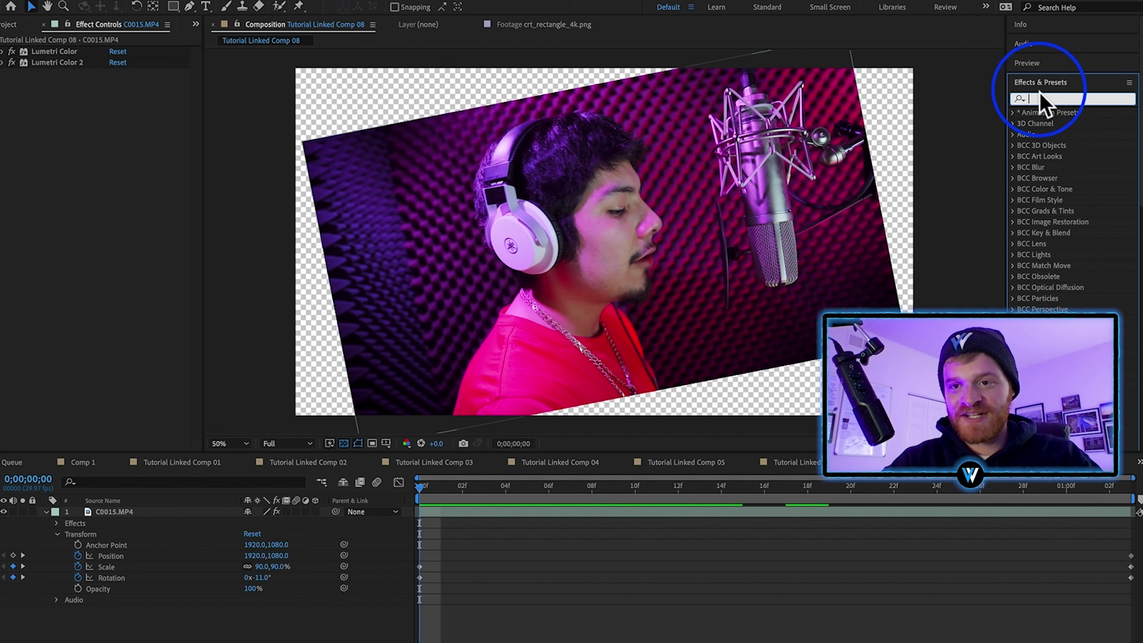
{"action": "type", "text": "motion"}
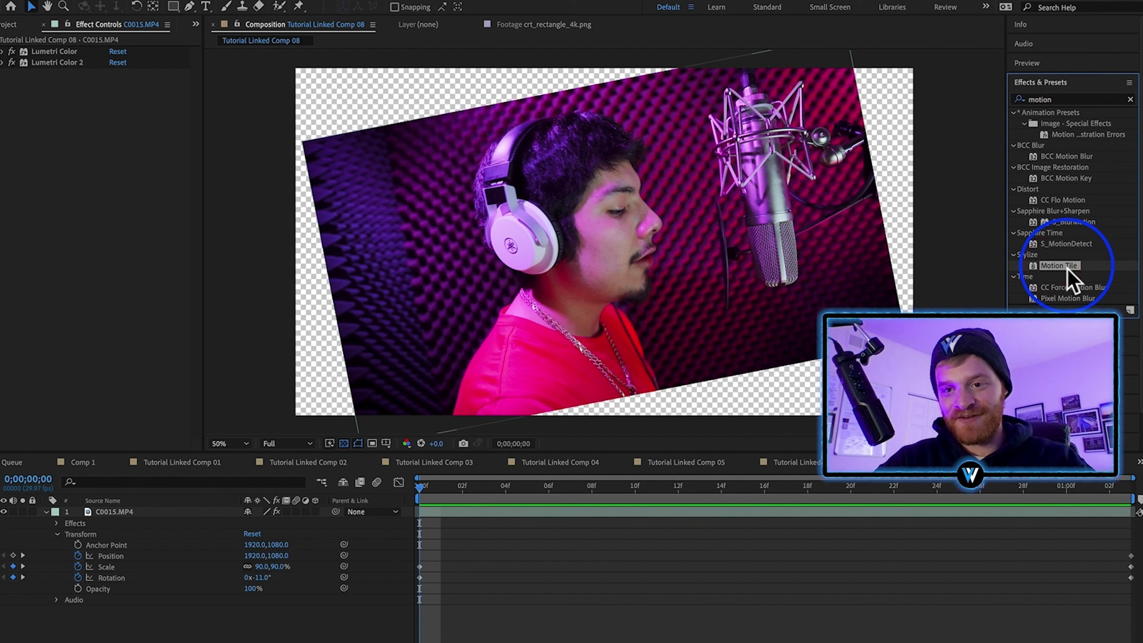
{"action": "left_click_drag", "start_coordinate": [1004, 281], "coordinate": [428, 523]}
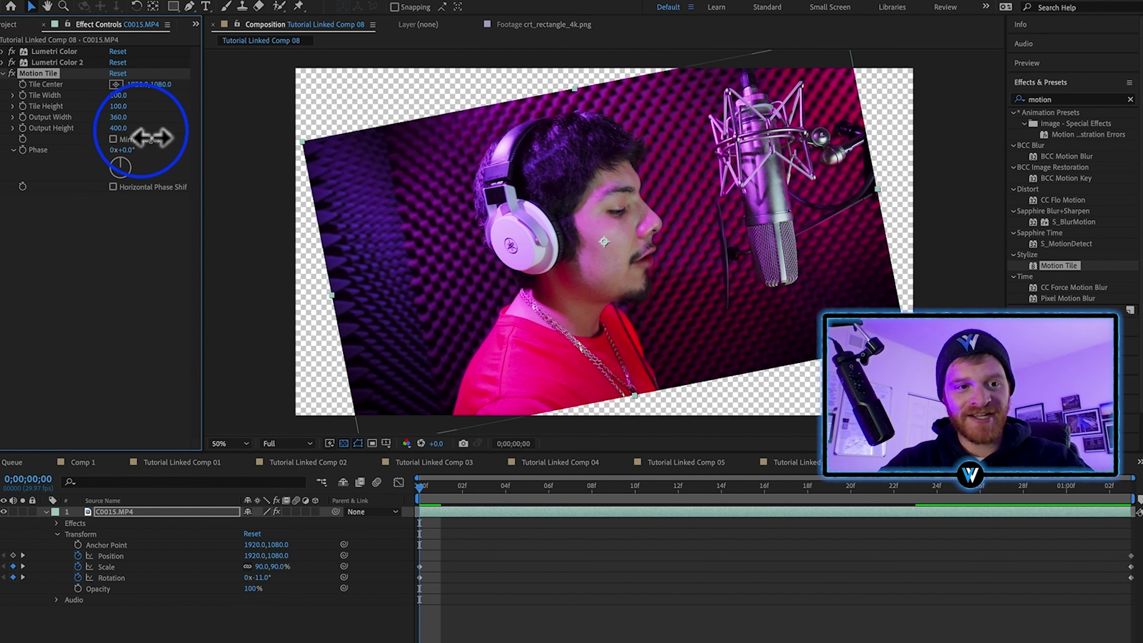
{"action": "left_click_drag", "start_coordinate": [142, 132], "coordinate": [144, 132]}
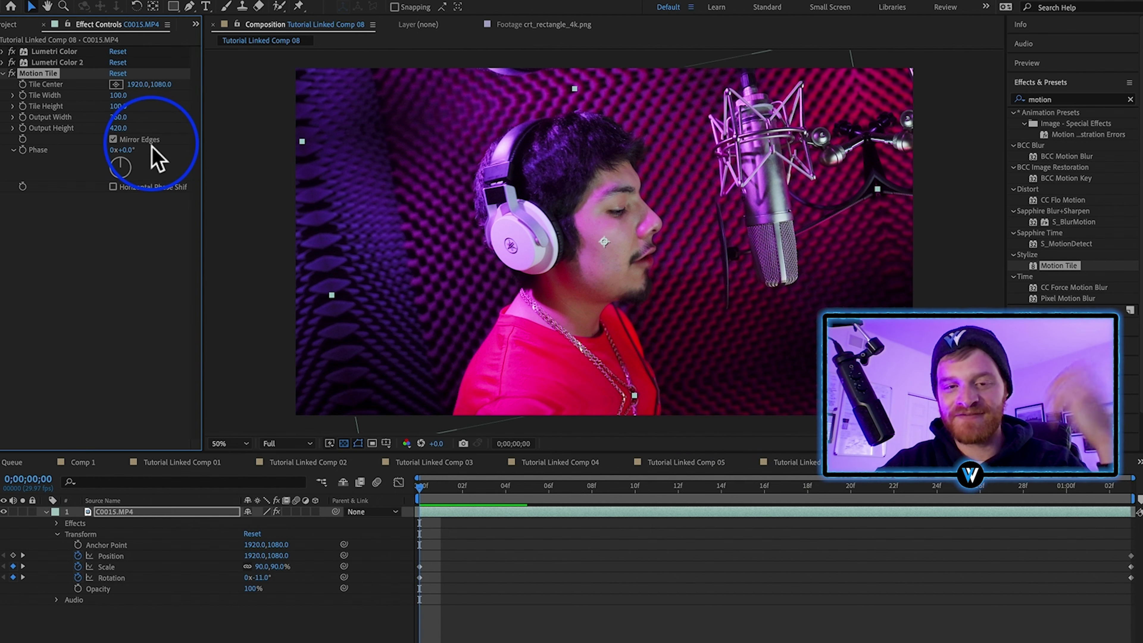
Render Tutorial Linked Comp 08 and, back in Premiere, place the rendered Tutorial Linked Comp 08.mov on V5 above the linked comp.
{"action": "left_click", "coordinate": [46, 511]}
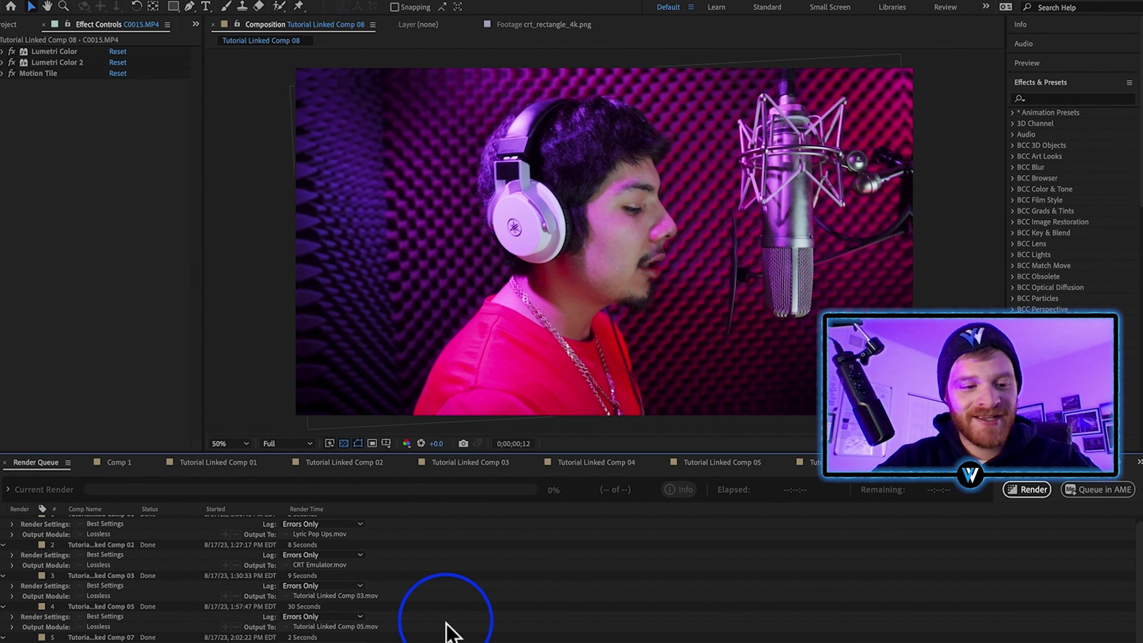
{"action": "scroll", "coordinate": [957, 540], "scroll_direction": "down", "scroll_amount": 1}
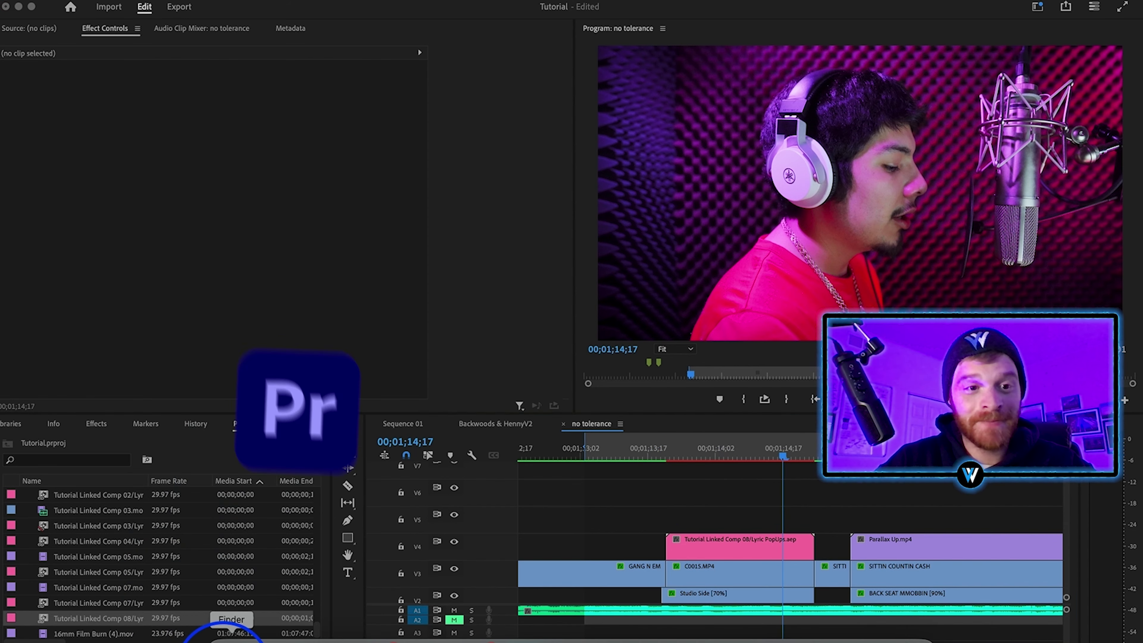
{"action": "left_click", "coordinate": [231, 634]}
{"action": "left_click_drag", "start_coordinate": [221, 185], "coordinate": [670, 531]}
{"action": "left_click", "coordinate": [774, 454]}
{"action": "left_click_drag", "start_coordinate": [774, 455], "coordinate": [710, 456]}
{"action": "scroll", "coordinate": [750, 511], "scroll_direction": "down", "scroll_amount": 3}
{"action": "left_click", "coordinate": [673, 455]}
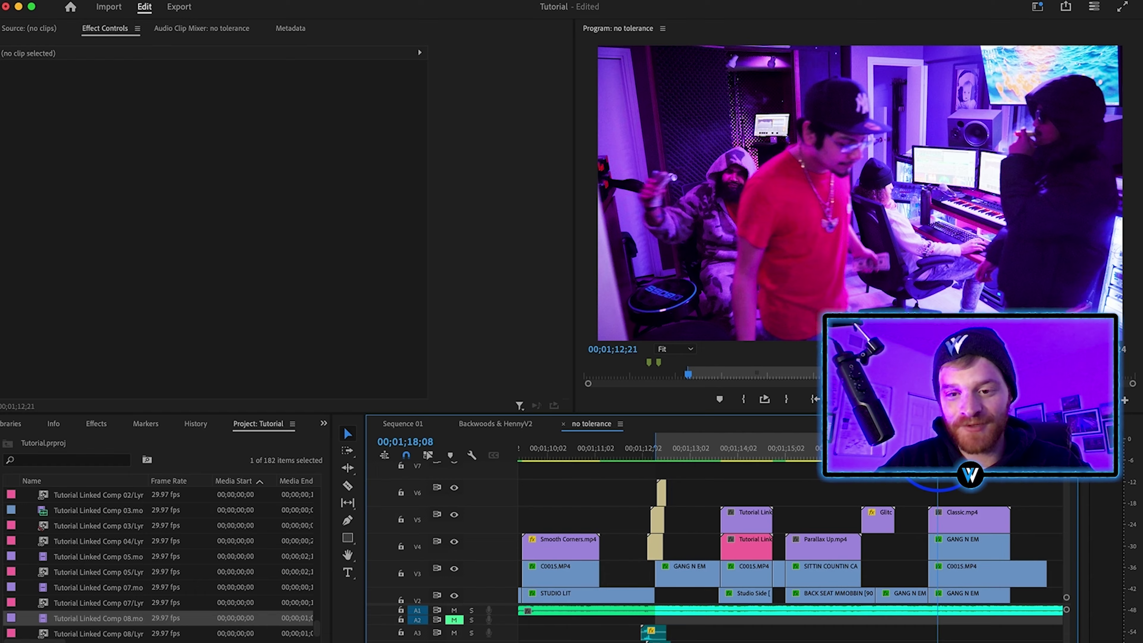
Find the RSMB motion blur effect and apply it to the Tutorial Linked Comp 08.mov clip on V5.
{"action": "left_click", "coordinate": [338, 225]}
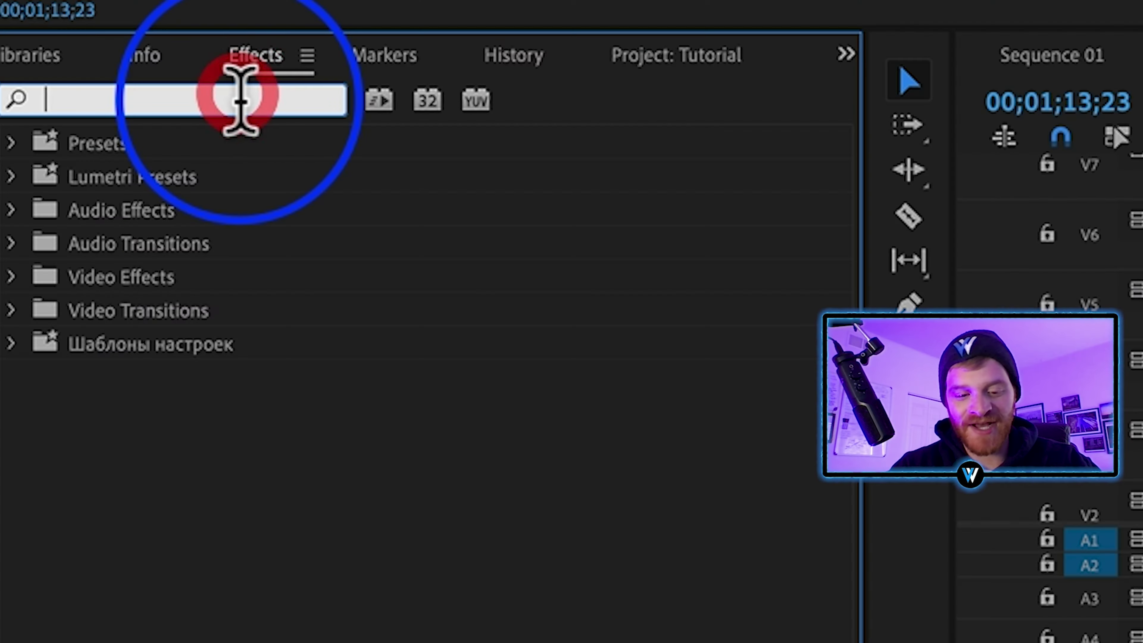
{"action": "type", "text": "rsmb"}
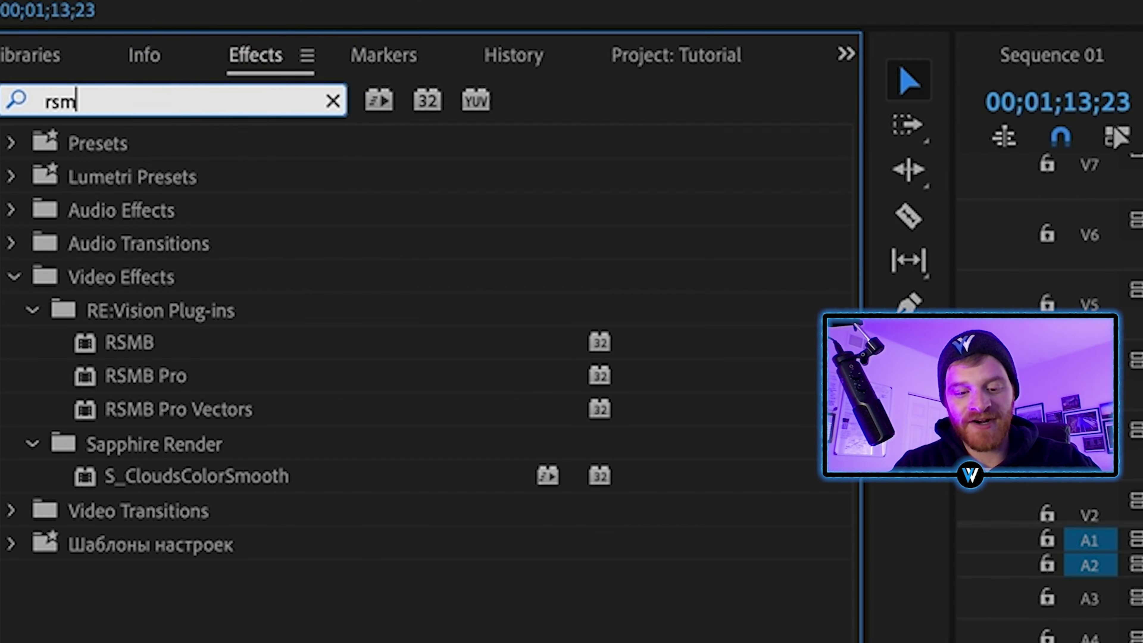
{"action": "left_click", "coordinate": [160, 346]}
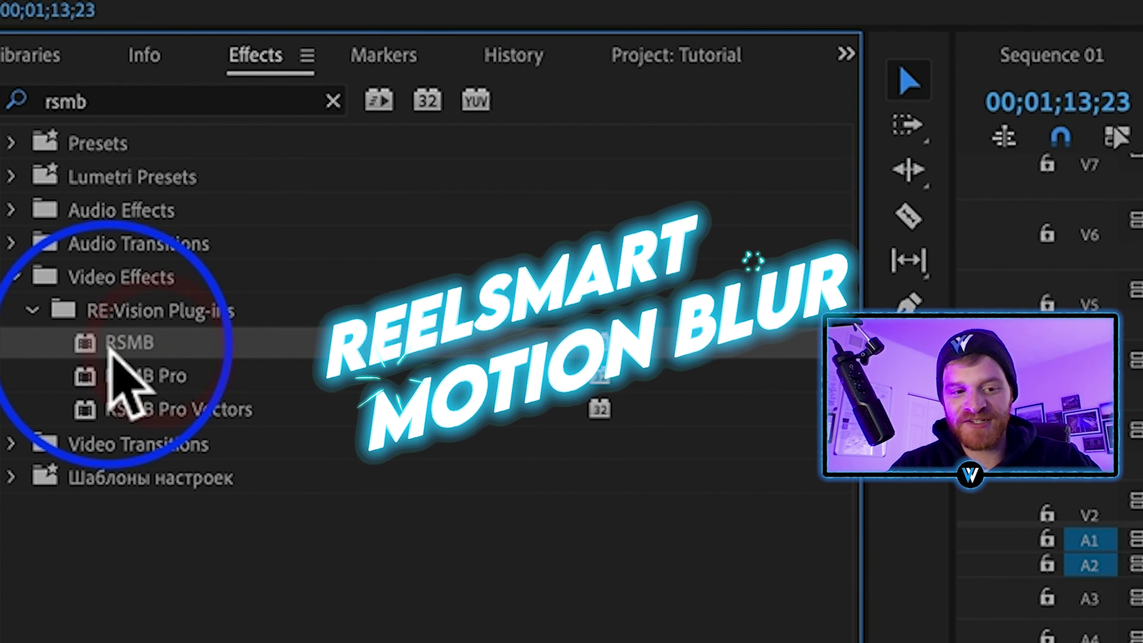
{"action": "left_click_drag", "start_coordinate": [109, 348], "coordinate": [721, 516]}
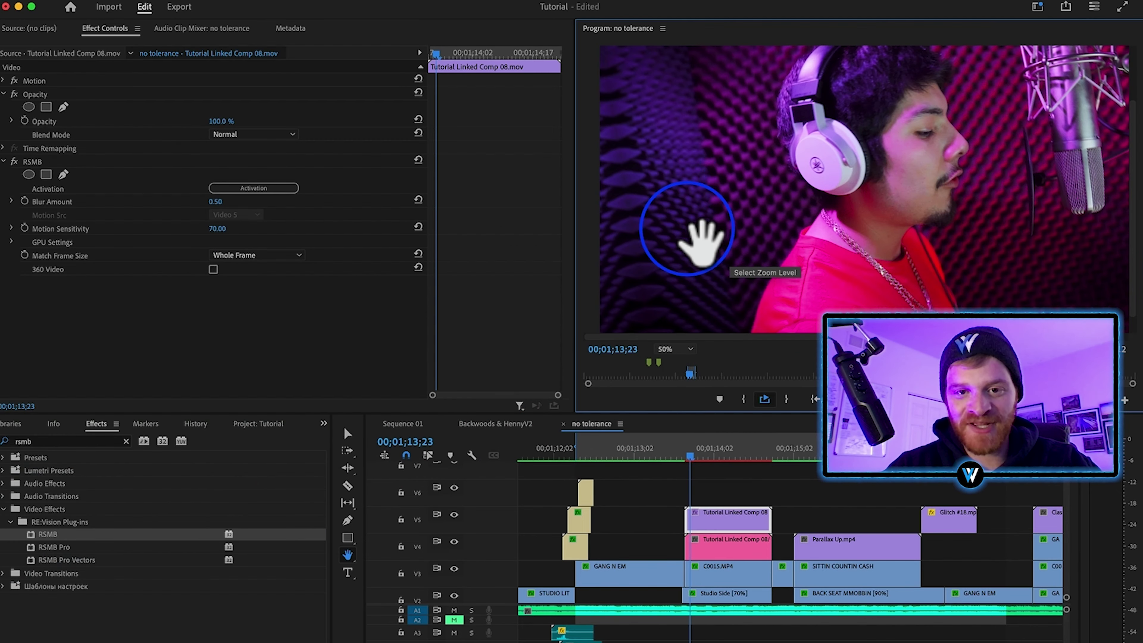
{"action": "left_click", "coordinate": [756, 492]}
{"action": "key", "text": "v"}
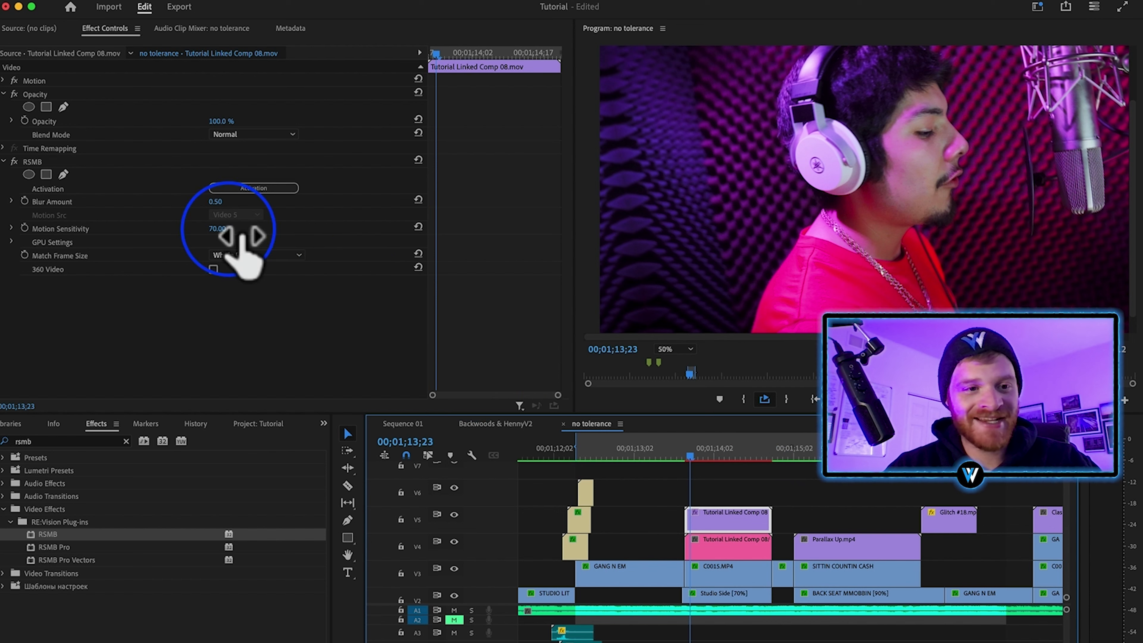
Set the RSMB effect's Blur Amount to 4 and its Motion Sensitivity to 90 on the Tutorial Linked Comp 08.mov clip.
{"action": "left_click", "coordinate": [218, 201]}
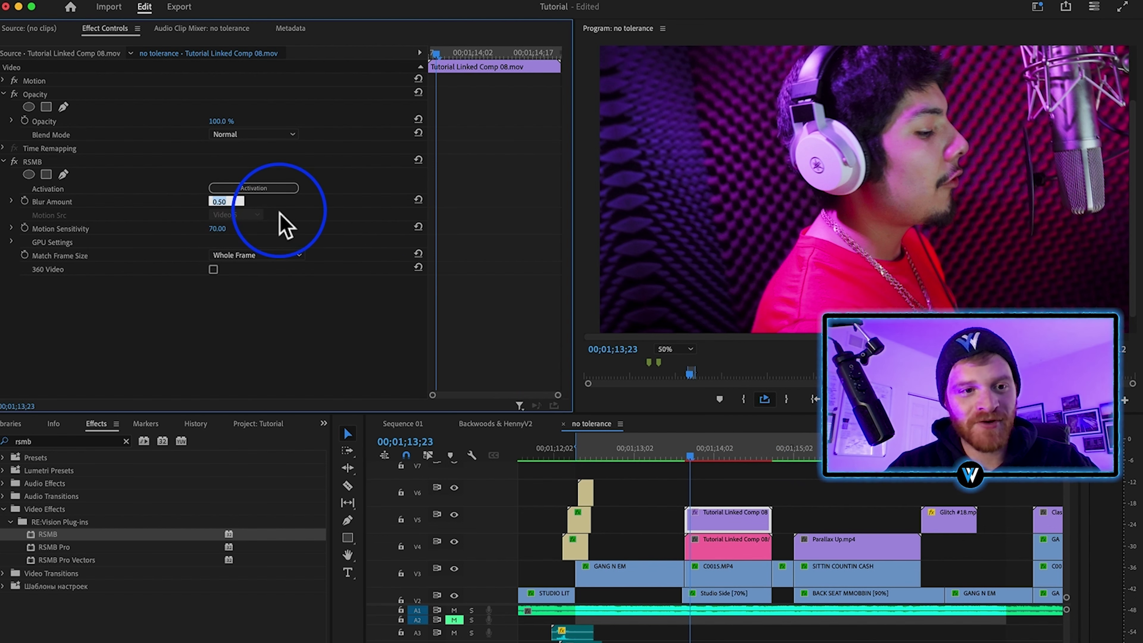
{"action": "type", "text": "4."}
{"action": "left_click", "coordinate": [218, 229]}
{"action": "type", "text": "90"}
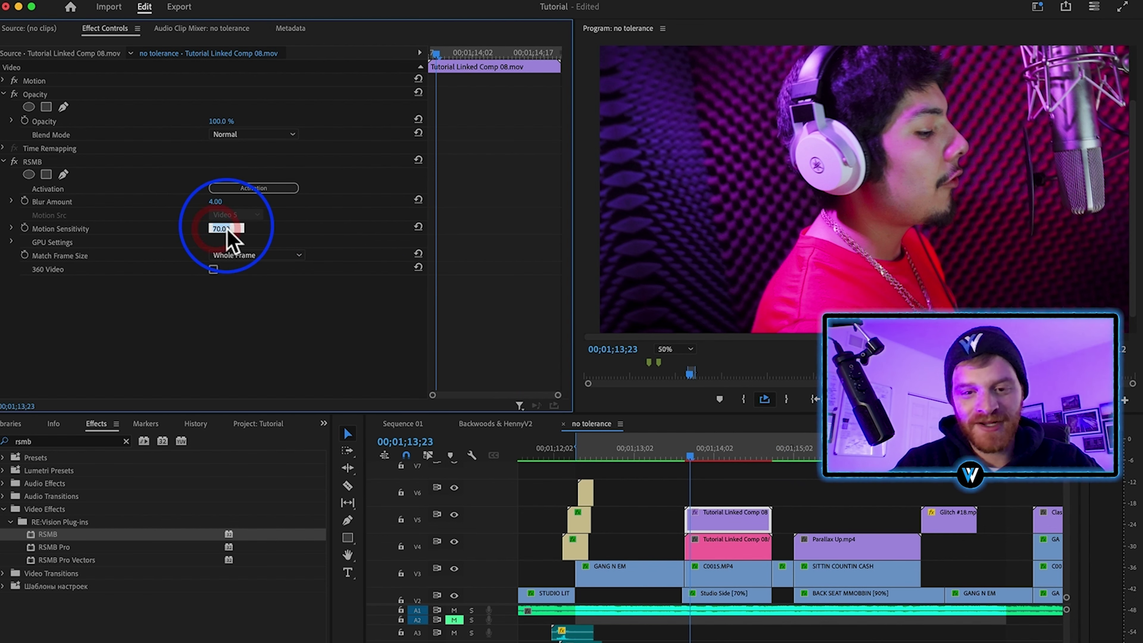
{"action": "left_click", "coordinate": [869, 513]}
{"action": "left_click", "coordinate": [726, 525]}
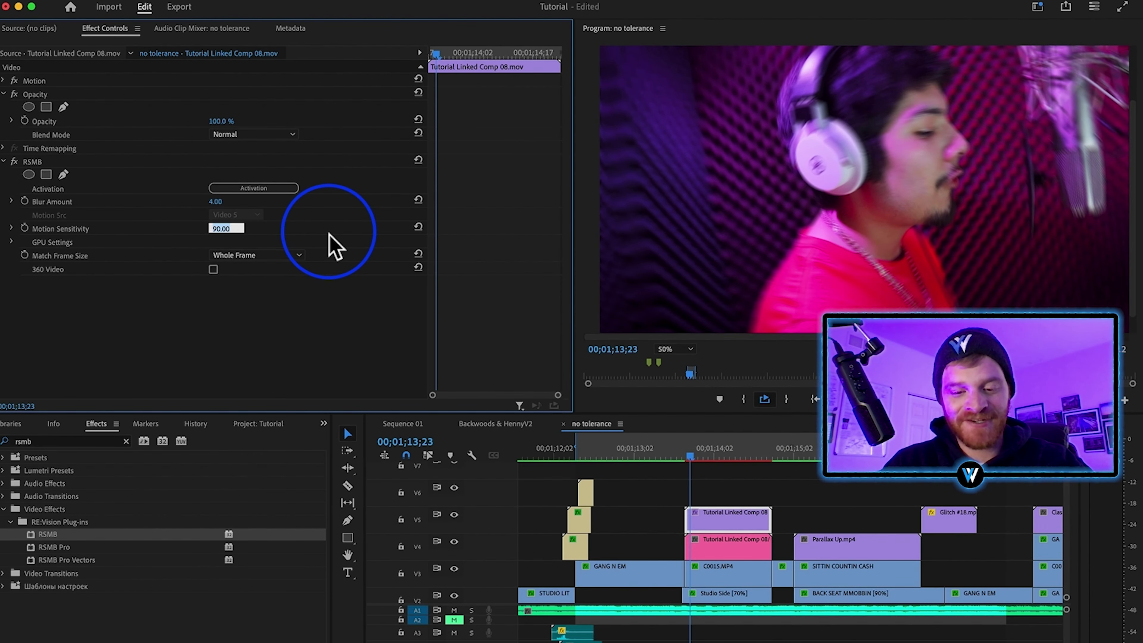
Set the RSMB effect's Motion Sensitivity to 50 and its Blur Amount to 1.5.
{"action": "type", "text": "50"}
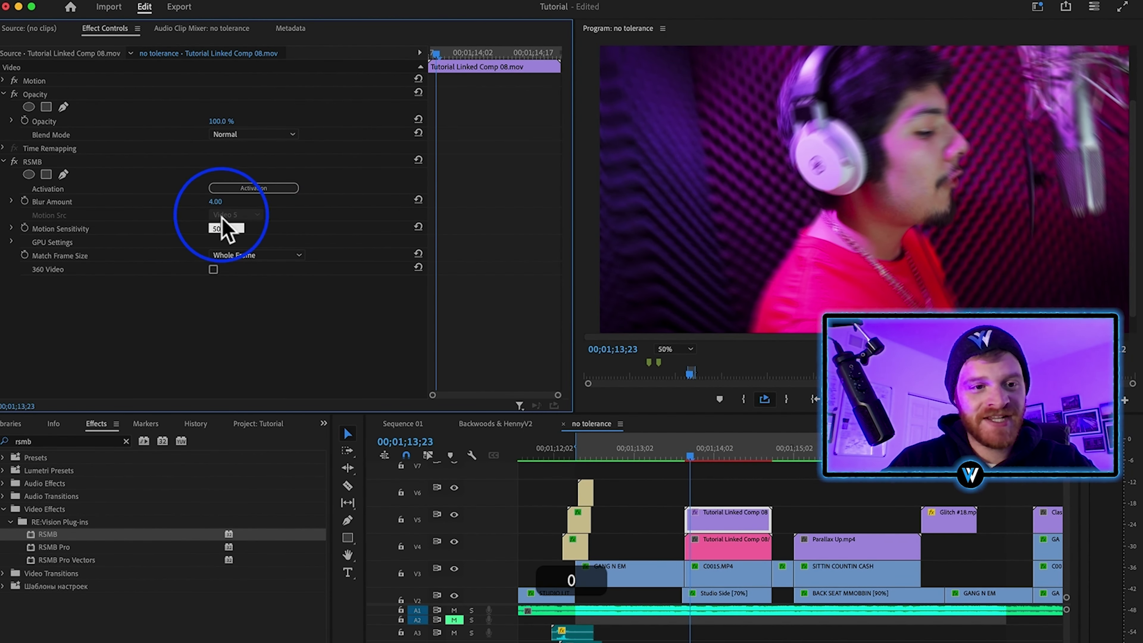
{"action": "key", "text": "Return"}
{"action": "left_click", "coordinate": [242, 198]}
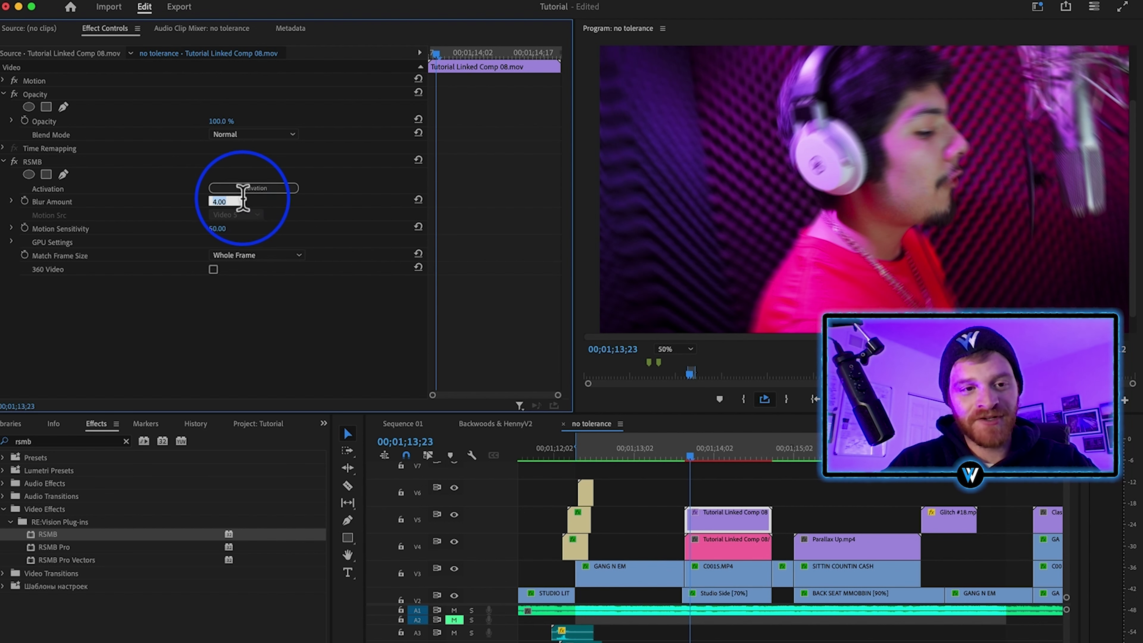
{"action": "type", "text": "1"}
{"action": "type", "text": ".5"}
{"action": "left_click", "coordinate": [456, 489]}
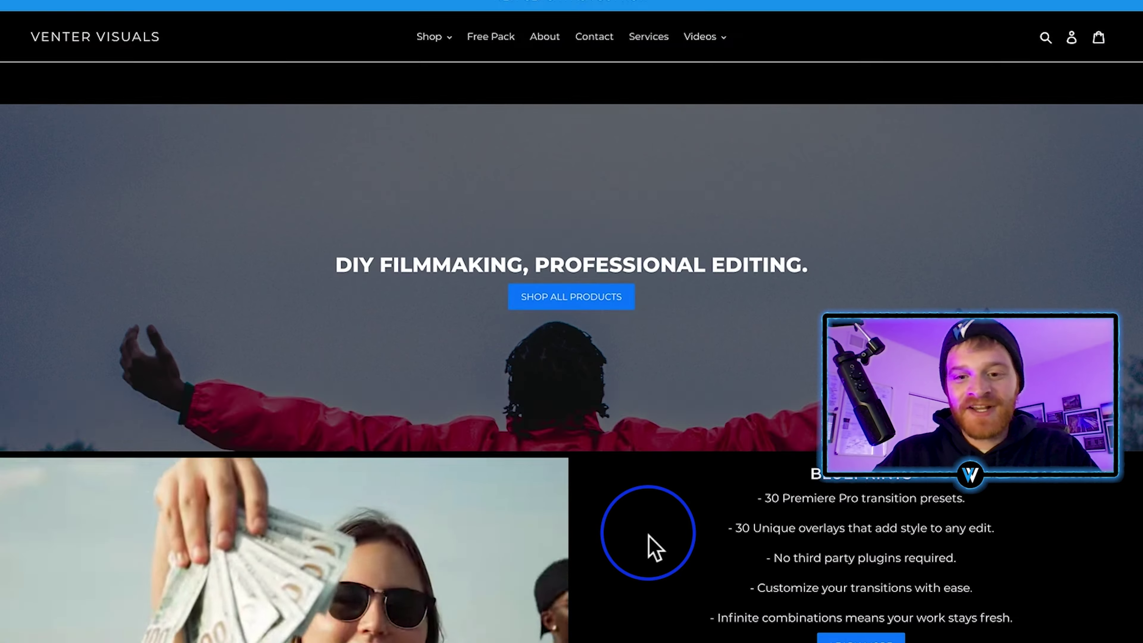
Switch to the Venter Visuals website, look over the product packs on its home page and open the Free Pack page.
{"action": "scroll", "coordinate": [650, 548], "scroll_direction": "down", "scroll_amount": 3}
{"action": "scroll", "coordinate": [655, 547], "scroll_direction": "down", "scroll_amount": 15}
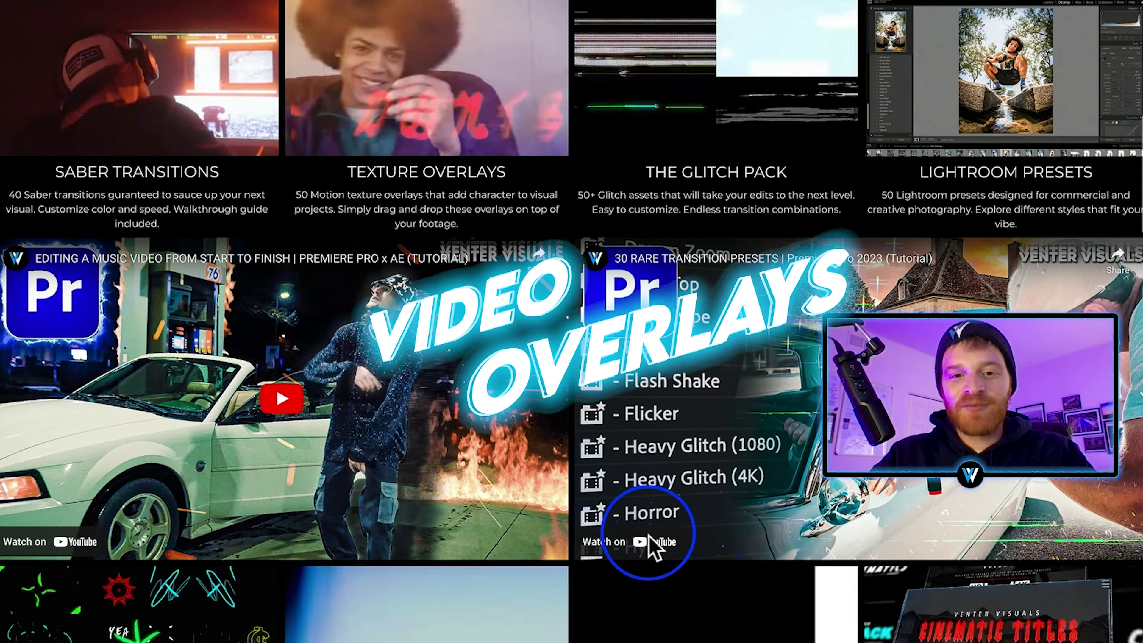
{"action": "scroll", "coordinate": [653, 546], "scroll_direction": "down", "scroll_amount": 10}
{"action": "scroll", "coordinate": [651, 543], "scroll_direction": "up", "scroll_amount": 20}
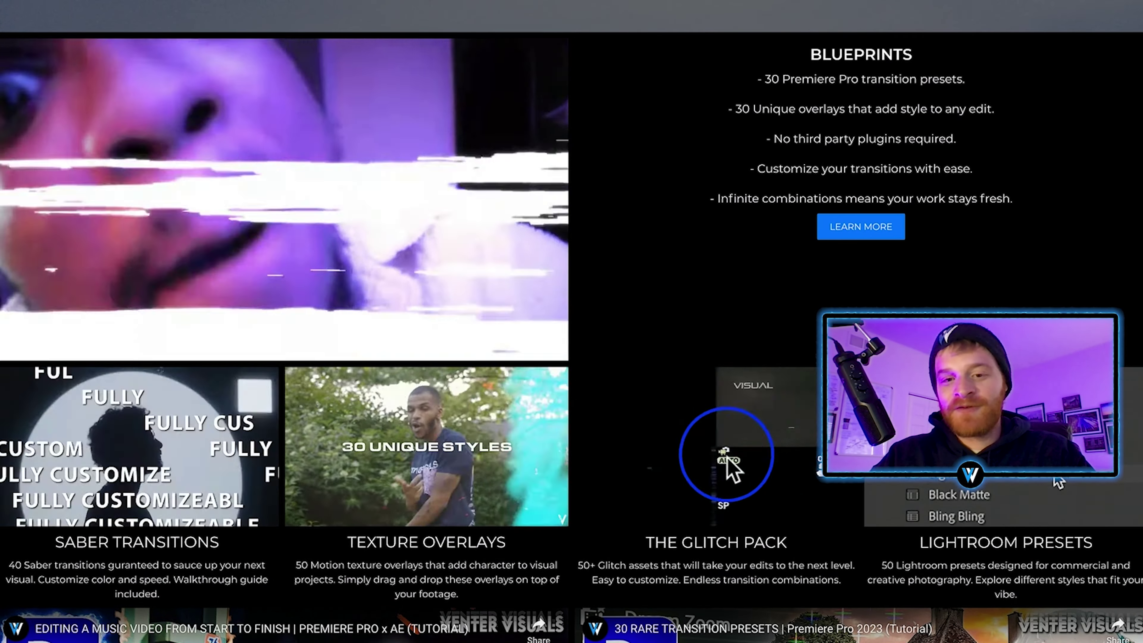
{"action": "scroll", "coordinate": [720, 464], "scroll_direction": "up", "scroll_amount": 3}
{"action": "scroll", "coordinate": [778, 530], "scroll_direction": "up", "scroll_amount": 7}
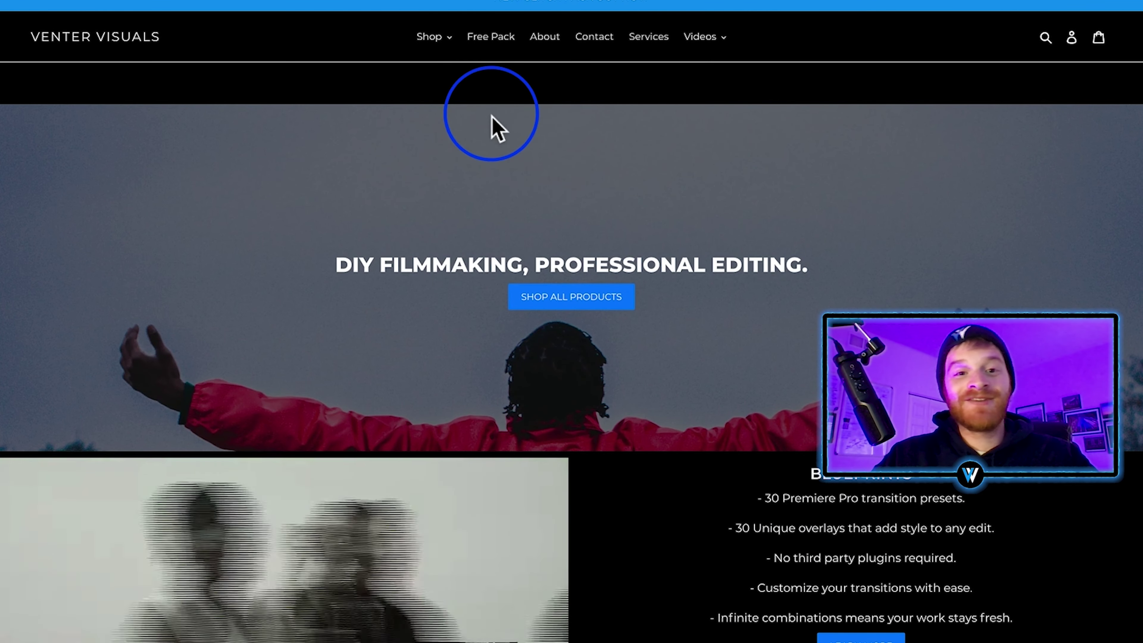
{"action": "left_click", "coordinate": [487, 38]}
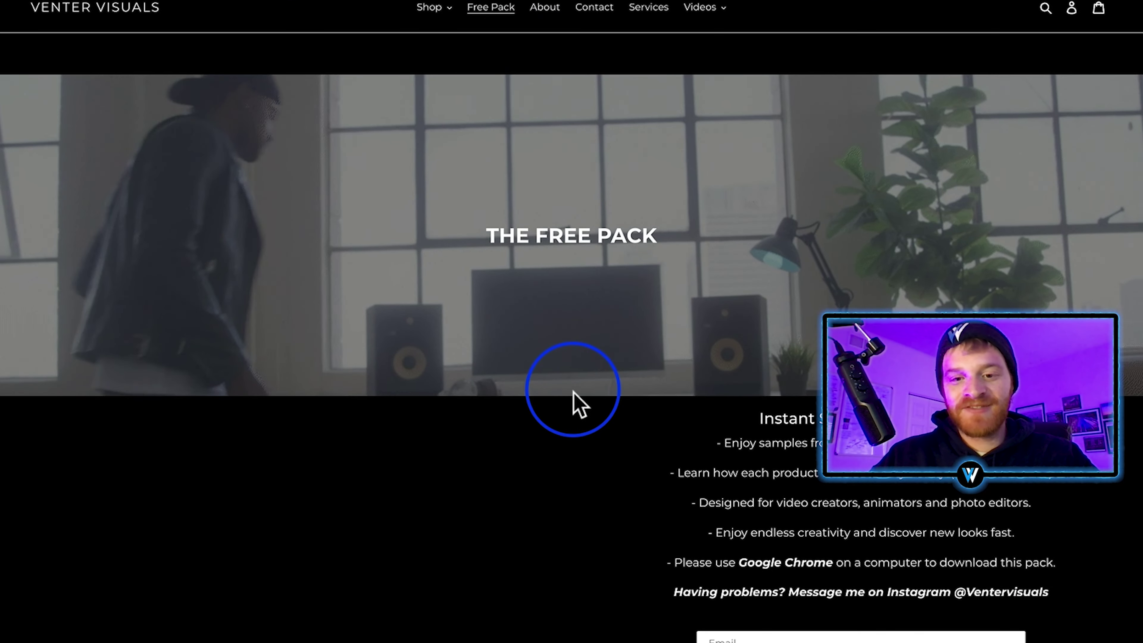
Submit the email form for the Free Pack and download Venter Visuals - Free Pack.zip from Google Drive.
{"action": "scroll", "coordinate": [579, 403], "scroll_direction": "down", "scroll_amount": 1}
{"action": "scroll", "coordinate": [653, 504], "scroll_direction": "down", "scroll_amount": 1}
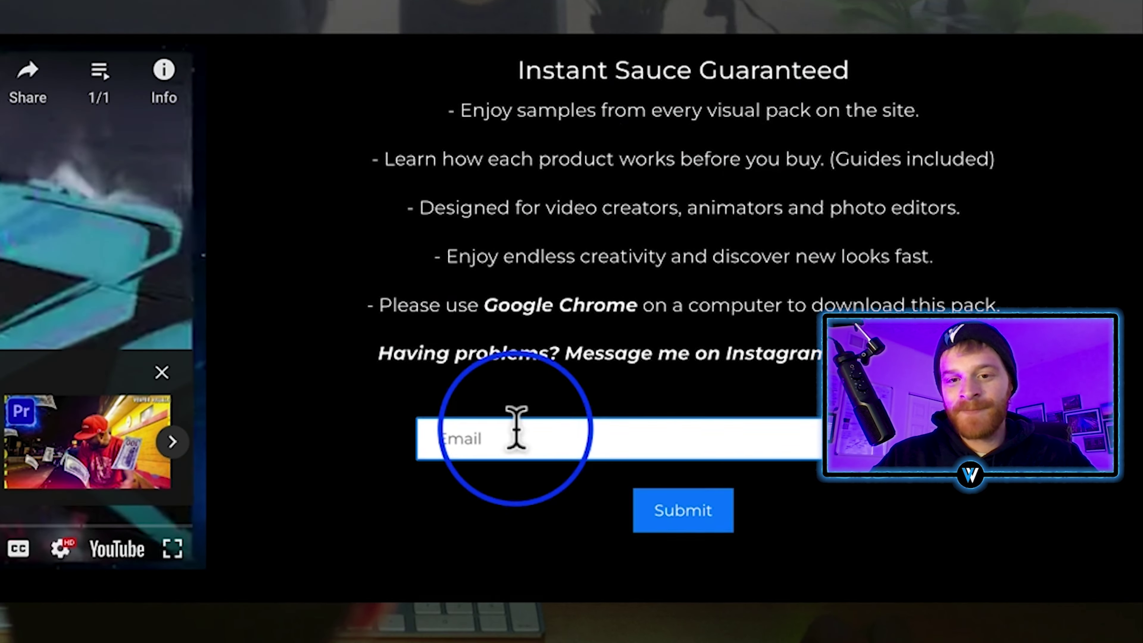
{"action": "left_click", "coordinate": [757, 549]}
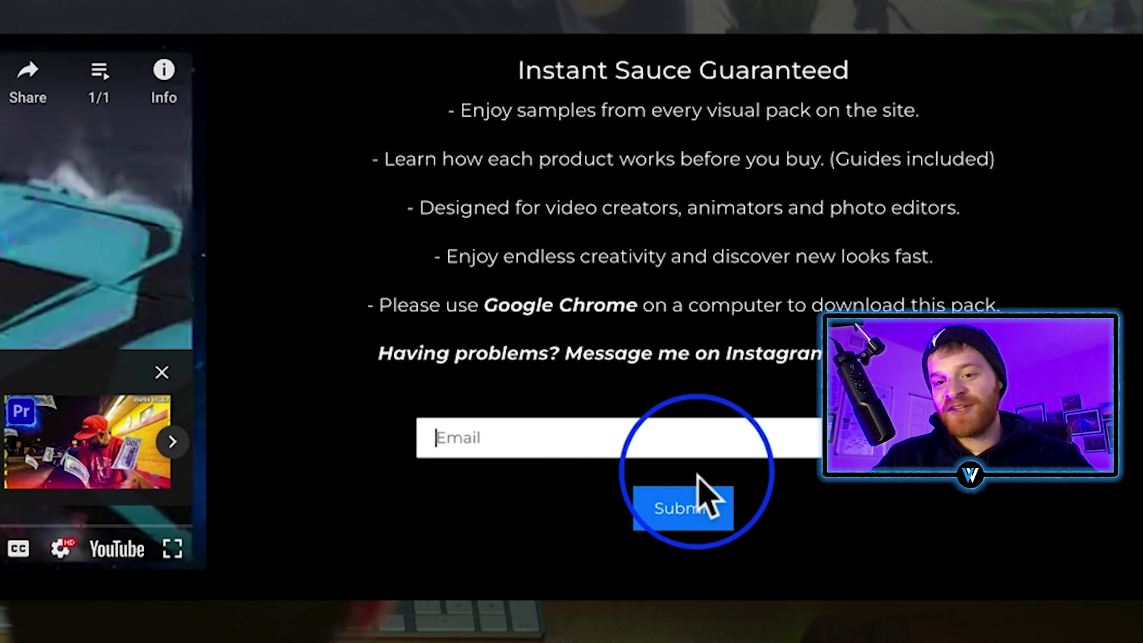
{"action": "left_click", "coordinate": [681, 518]}
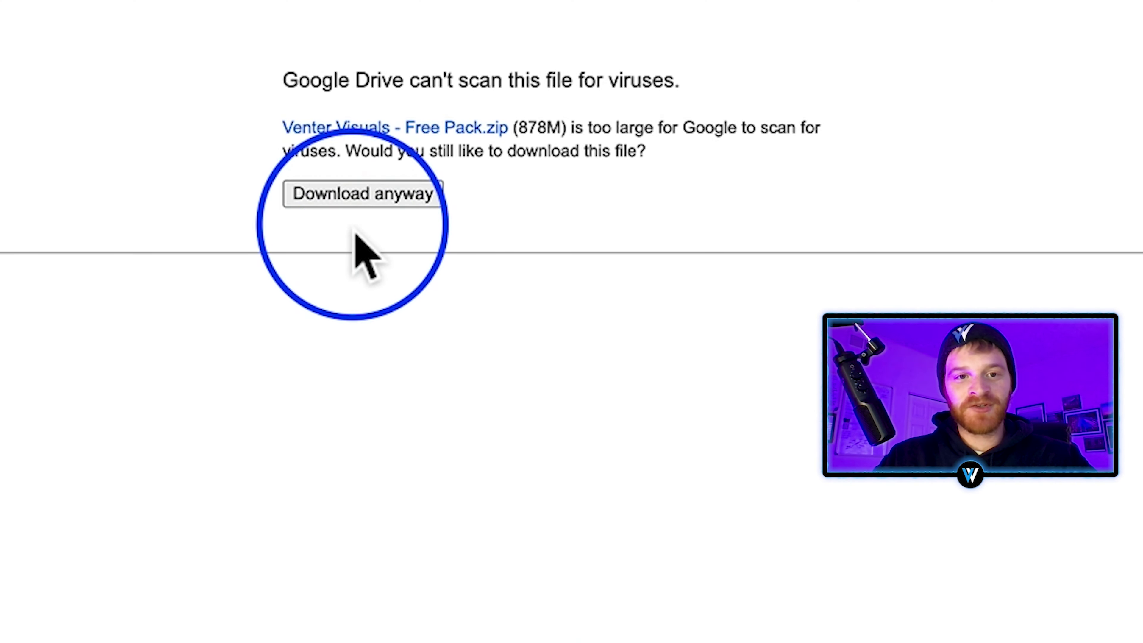
{"action": "left_click", "coordinate": [353, 209]}
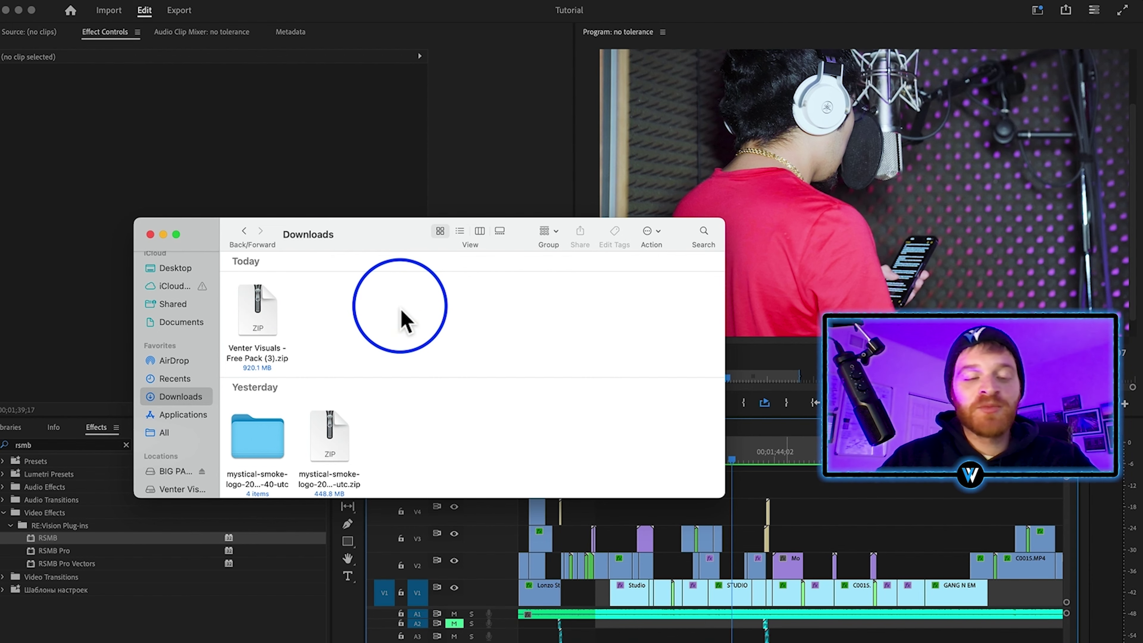
Extract the Venter Visuals Free Pack zip in Finder's Downloads folder and open the FREE PACK 10 folder.
{"action": "left_click", "coordinate": [174, 402]}
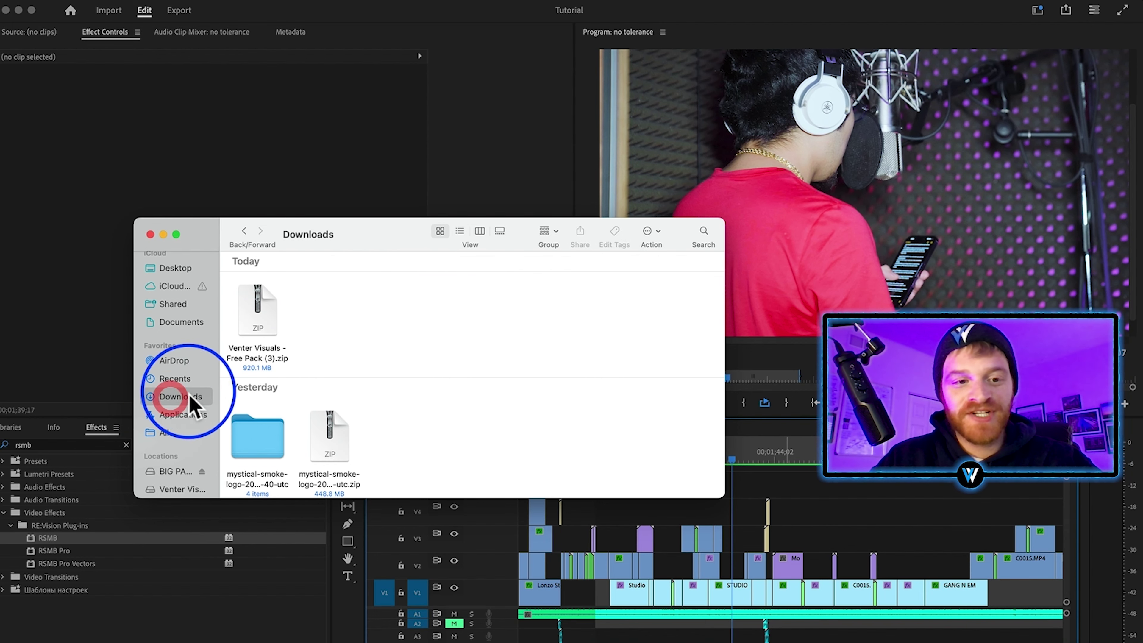
{"action": "double_click", "coordinate": [259, 315]}
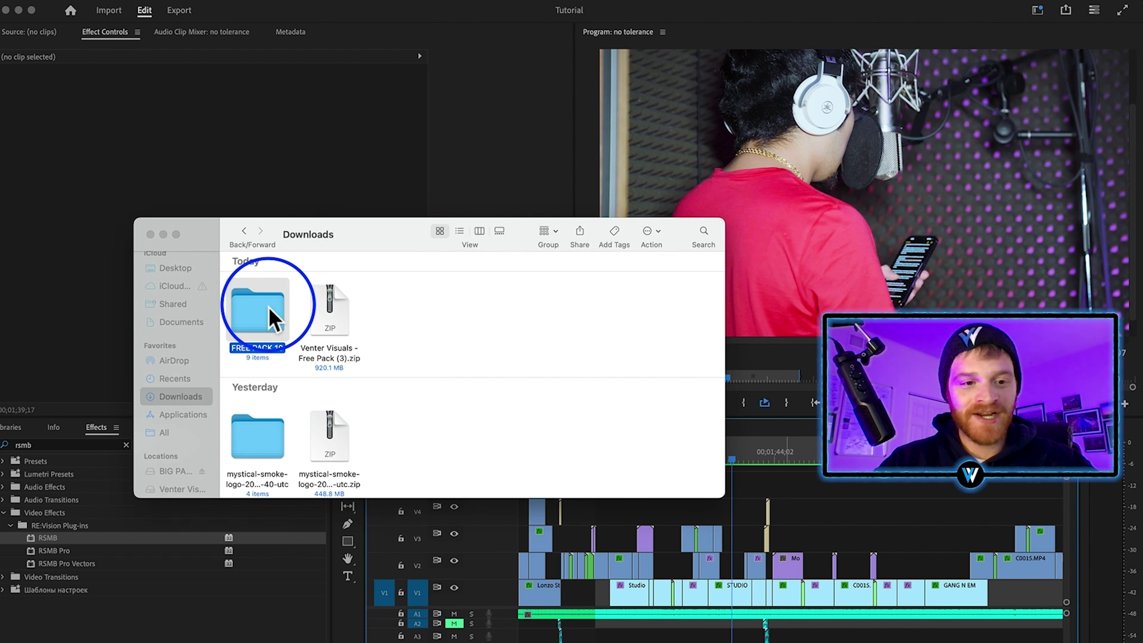
{"action": "double_click", "coordinate": [268, 306]}
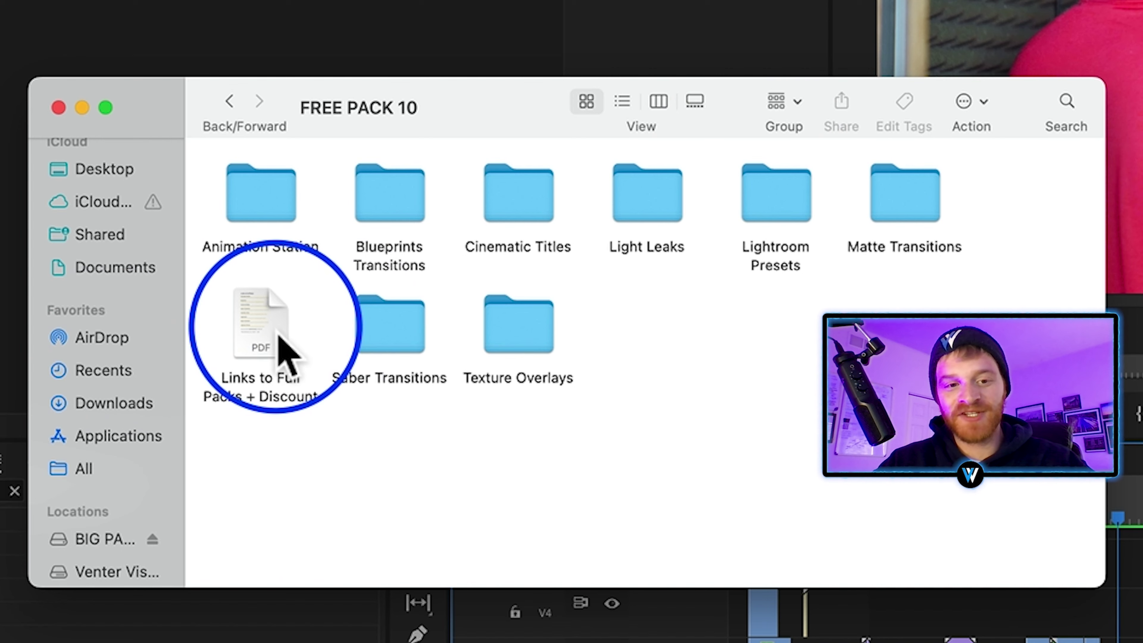
Open the Texture Overlays folder in the free pack and preview Glitch 3.mp4.
{"action": "left_click", "coordinate": [270, 343]}
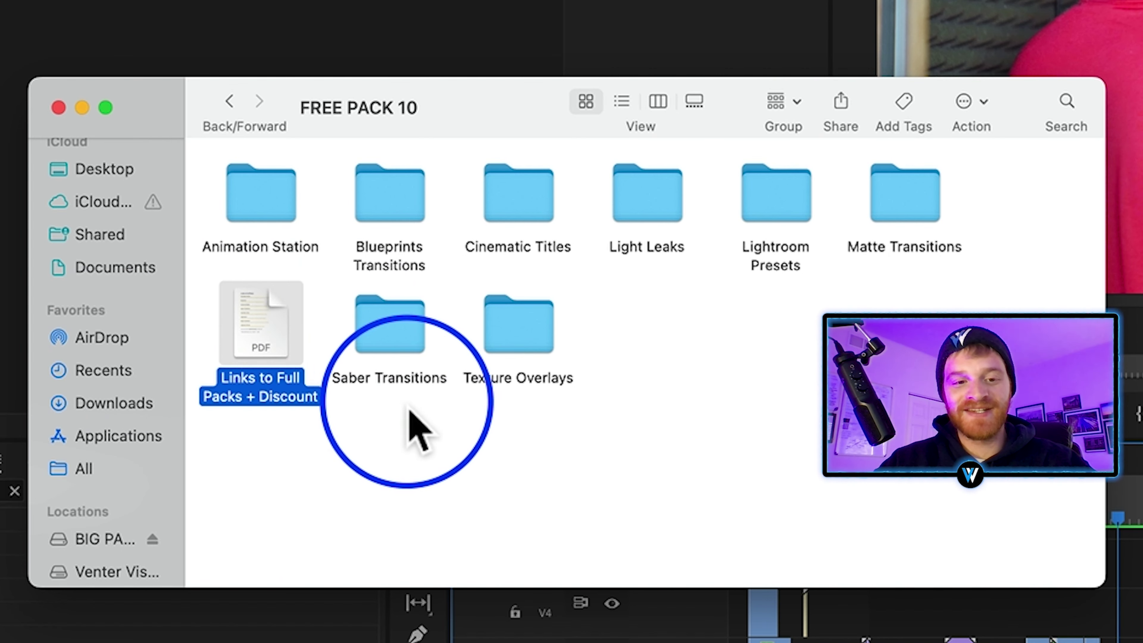
{"action": "left_click", "coordinate": [418, 454]}
{"action": "double_click", "coordinate": [530, 349]}
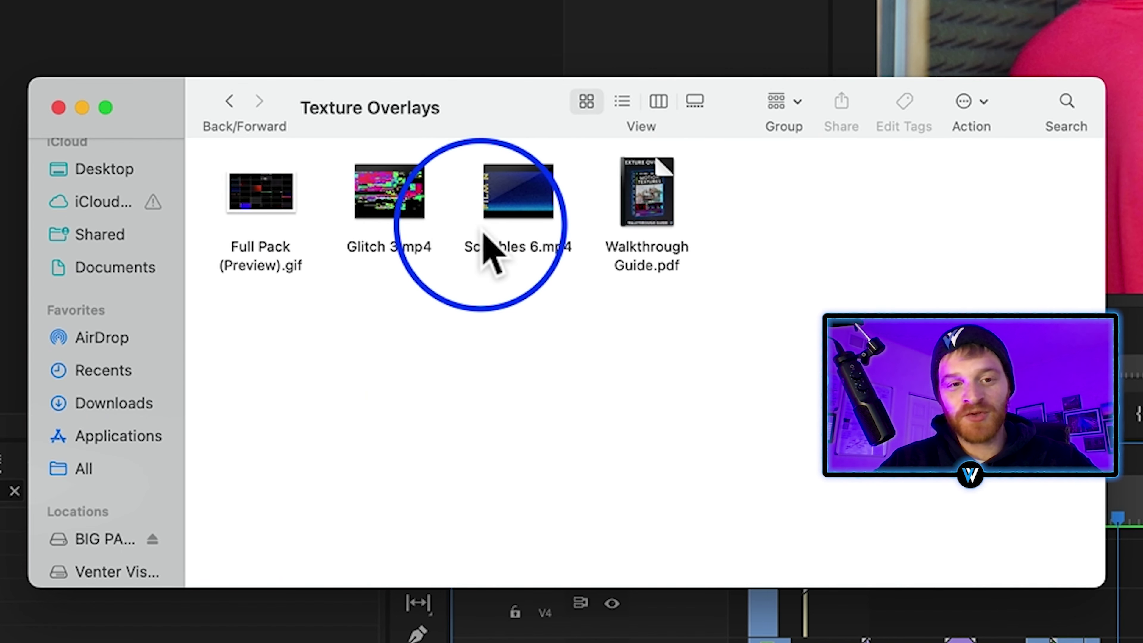
{"action": "left_click", "coordinate": [425, 213]}
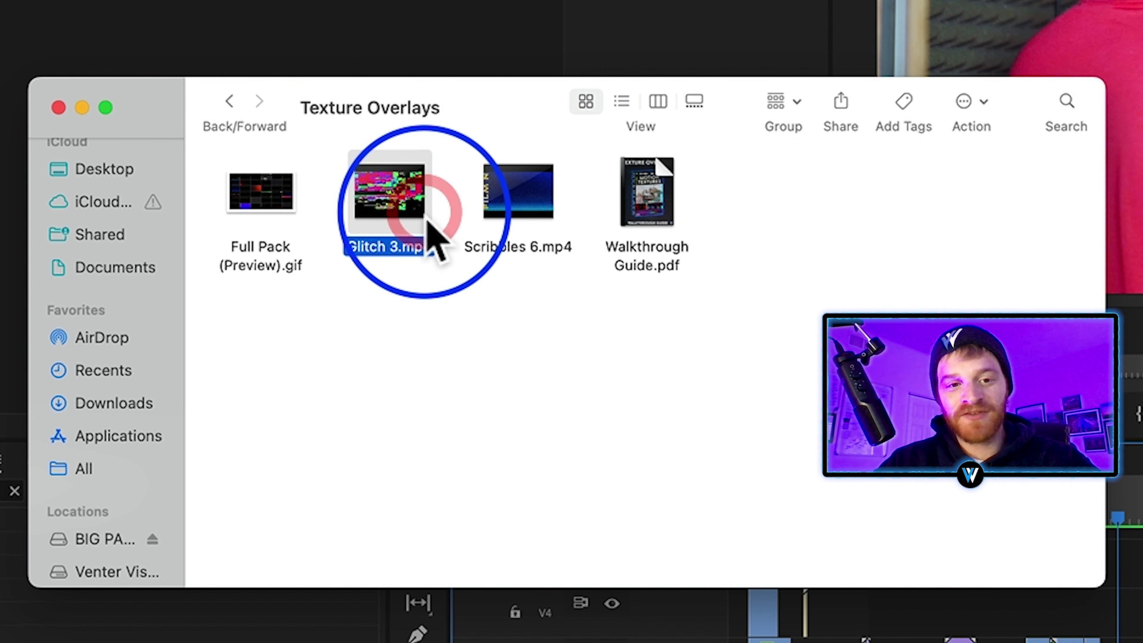
{"action": "key", "text": "space"}
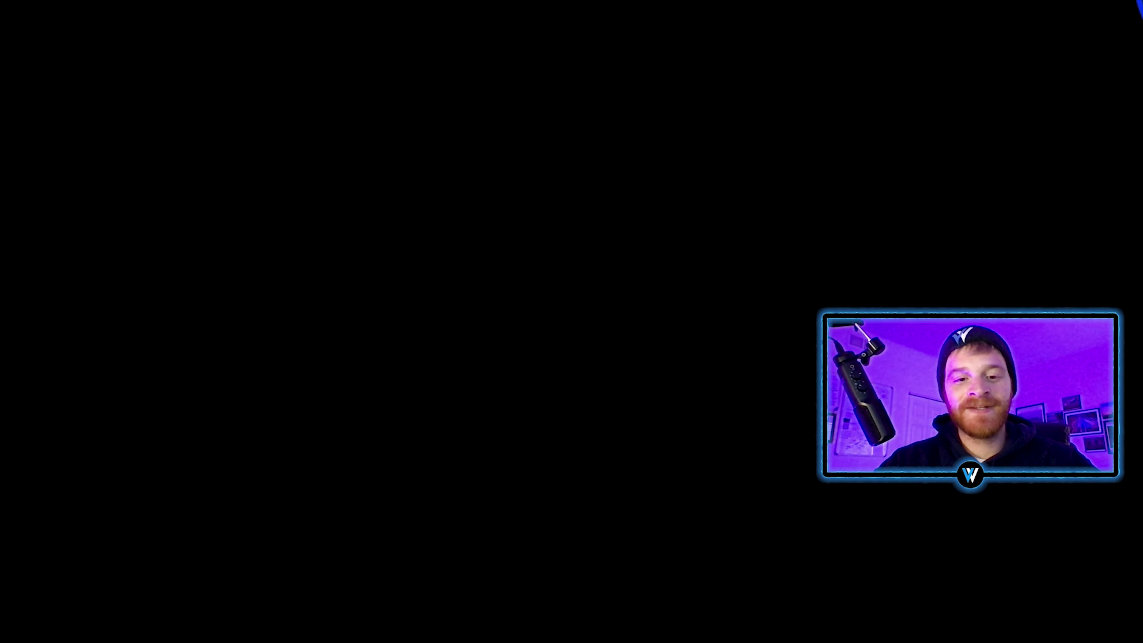
{"action": "left_click_drag", "start_coordinate": [810, 41], "coordinate": [938, 41]}
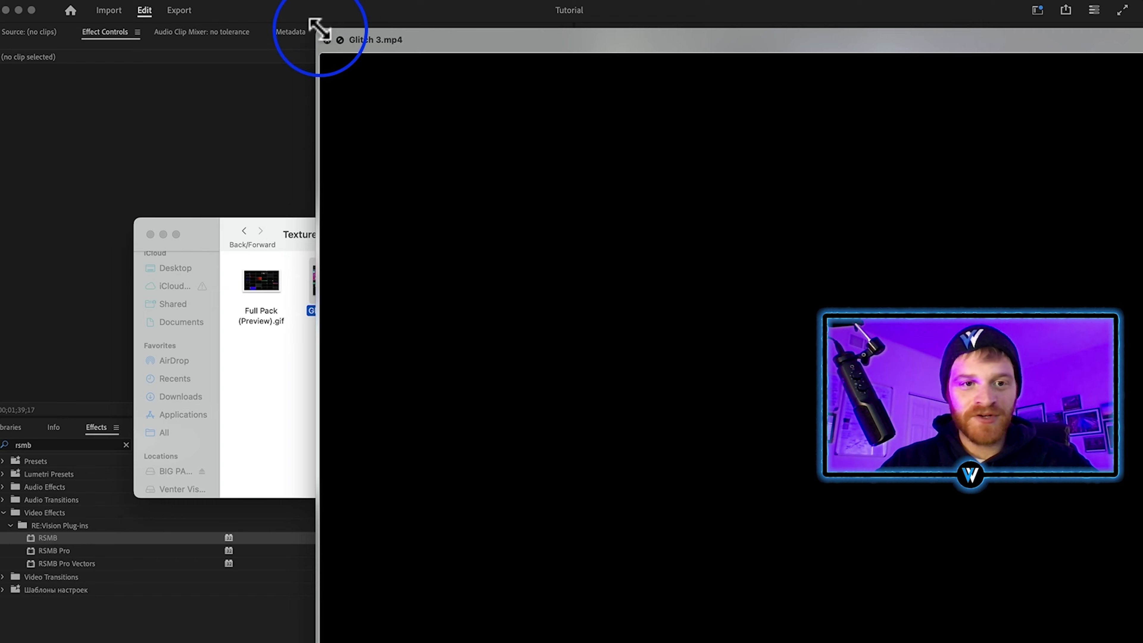
Resize the Glitch 3.mp4 preview, play the clip through and close the preview.
{"action": "left_click_drag", "start_coordinate": [320, 29], "coordinate": [393, 51]}
{"action": "left_click_drag", "start_coordinate": [541, 63], "coordinate": [241, 34]}
{"action": "mouse_move", "coordinate": [135, 596]}
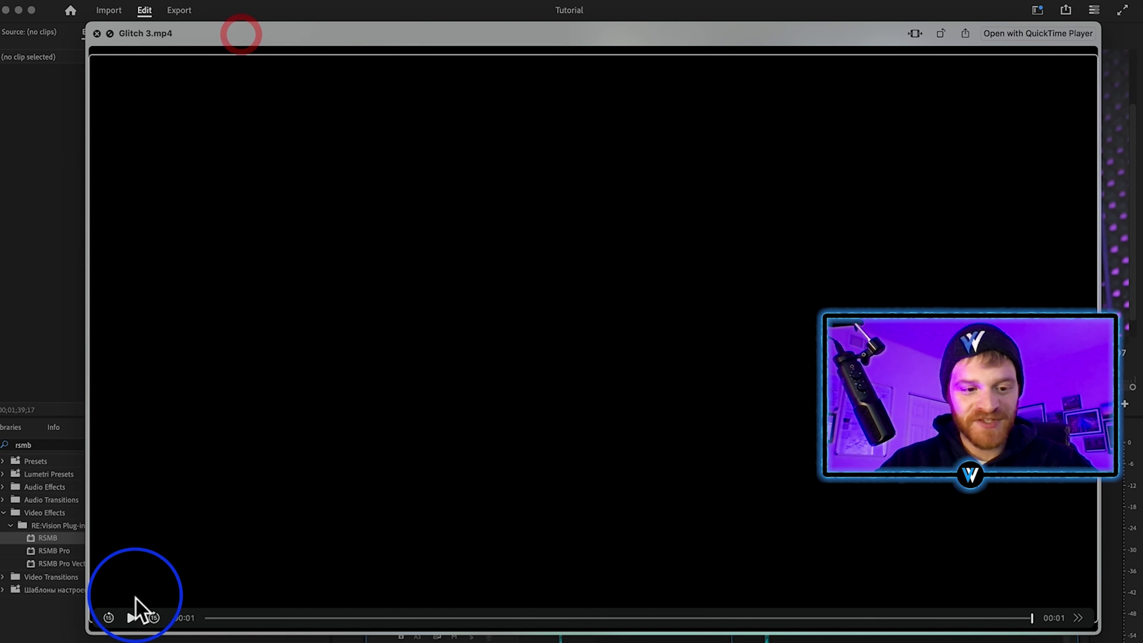
{"action": "left_click", "coordinate": [131, 619]}
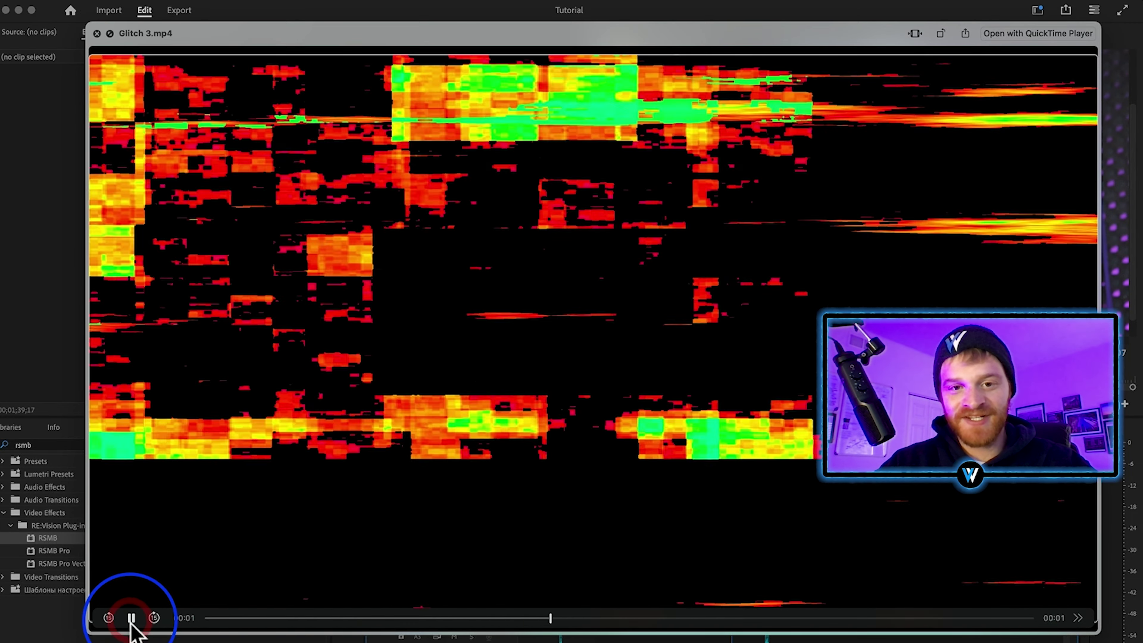
{"action": "key", "text": "space"}
Open the Blueprints Transitions folder in the free pack and preview High Speed.mp4.
{"action": "left_click", "coordinate": [243, 231]}
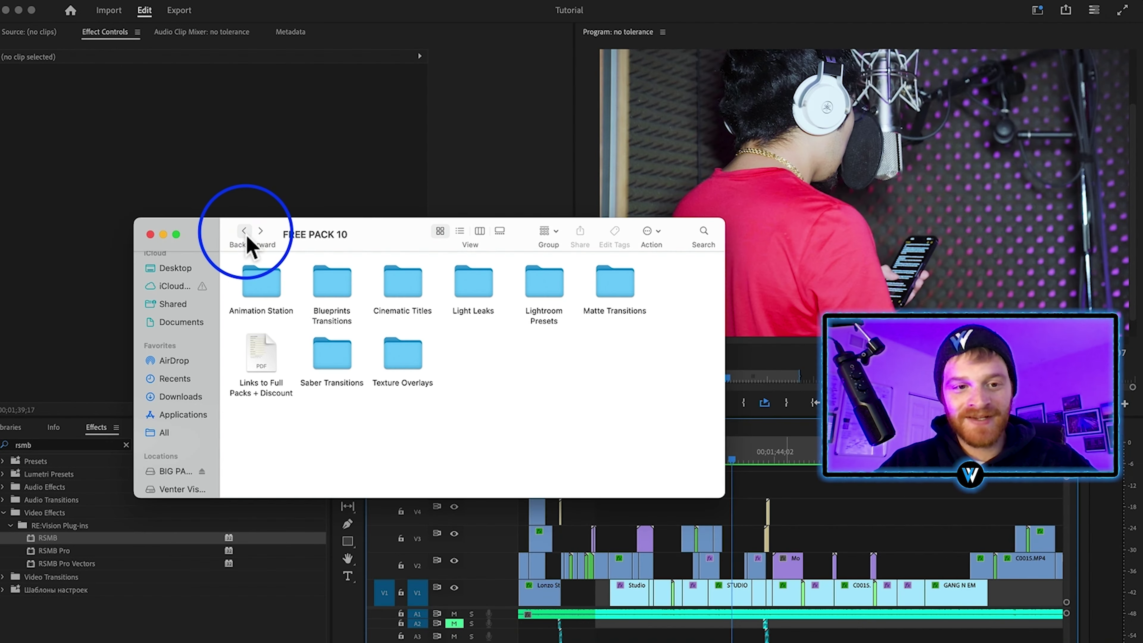
{"action": "double_click", "coordinate": [341, 293]}
{"action": "left_click", "coordinate": [348, 317]}
{"action": "key", "text": "space"}
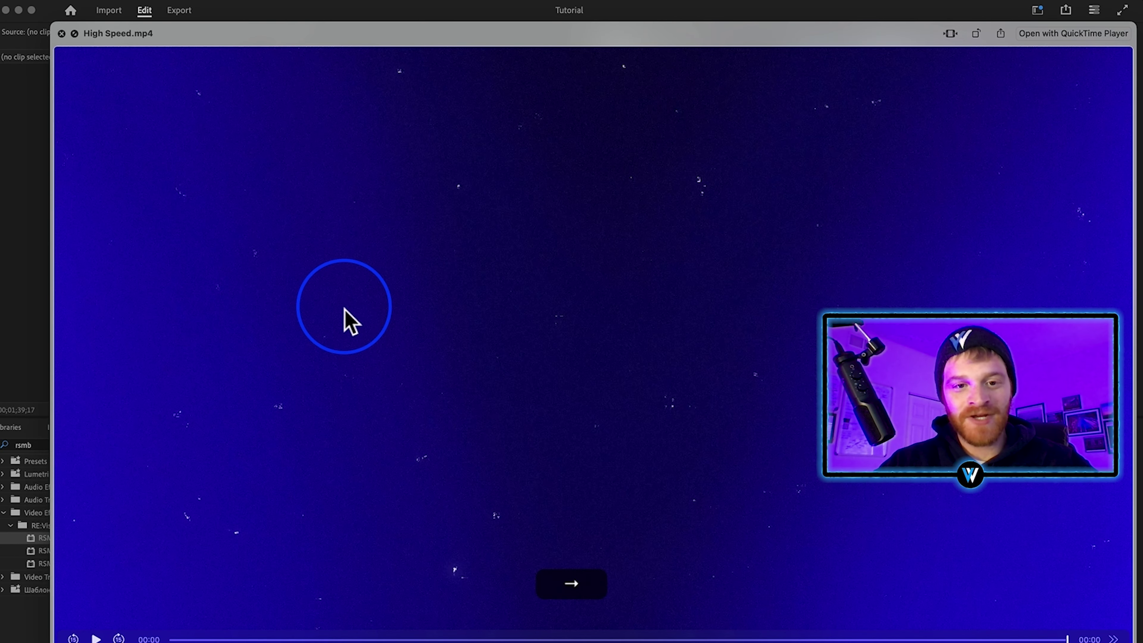
{"action": "key", "text": "space"}
Return to the free pack's Texture Overlays folder and check Glitch 3.mp4 in a quick preview.
{"action": "left_click", "coordinate": [243, 230]}
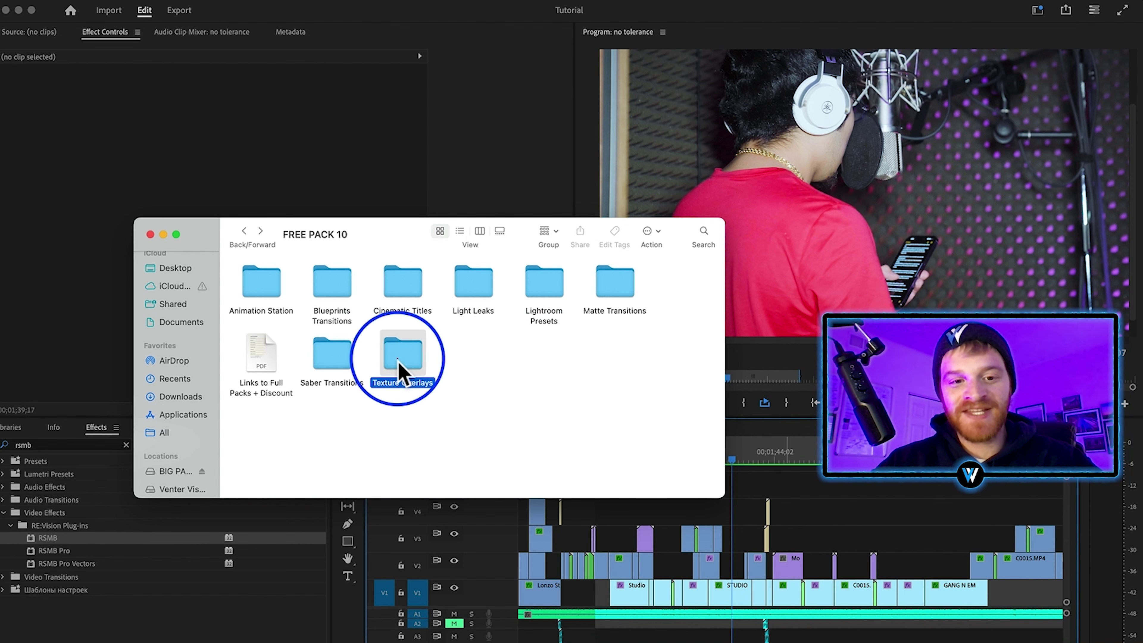
{"action": "double_click", "coordinate": [402, 369]}
{"action": "left_click", "coordinate": [349, 288]}
{"action": "key", "text": "space"}
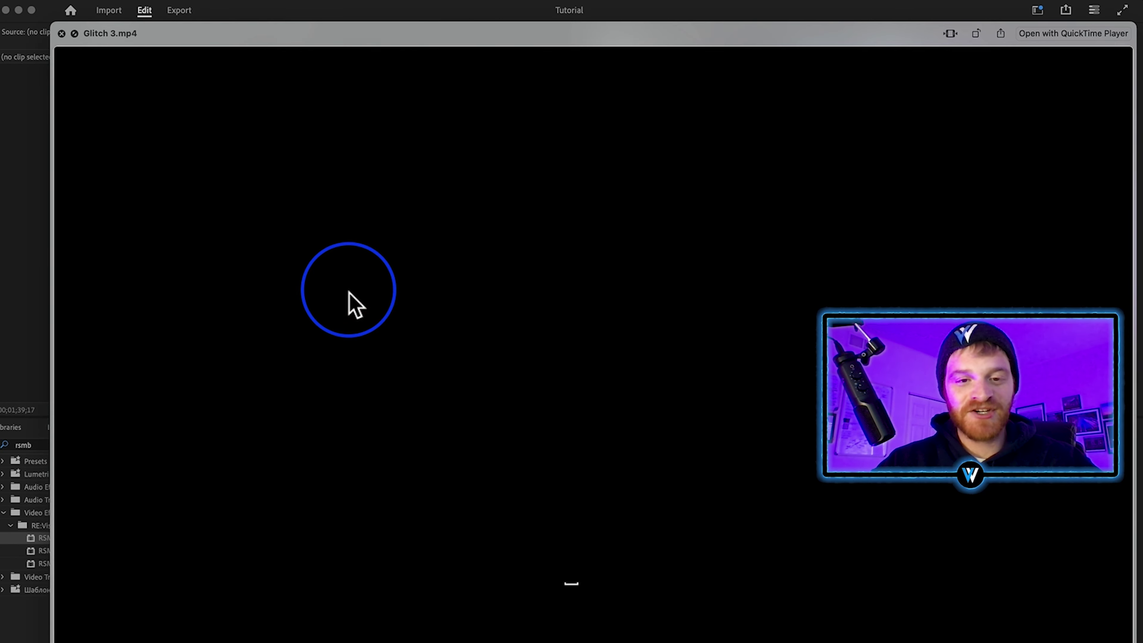
{"action": "key", "text": "space"}
Import Glitch 3.mp4 from Finder onto track V4 around 00;01;40;02 in the no tolerance sequence and scrub through it.
{"action": "left_click_drag", "start_coordinate": [332, 279], "coordinate": [734, 514]}
{"action": "key", "text": "="}
{"action": "mouse_move", "coordinate": [739, 467]}
{"action": "left_mouse_down"}
{"action": "mouse_move", "coordinate": [759, 463]}
{"action": "mouse_move", "coordinate": [756, 475]}
{"action": "left_mouse_up"}
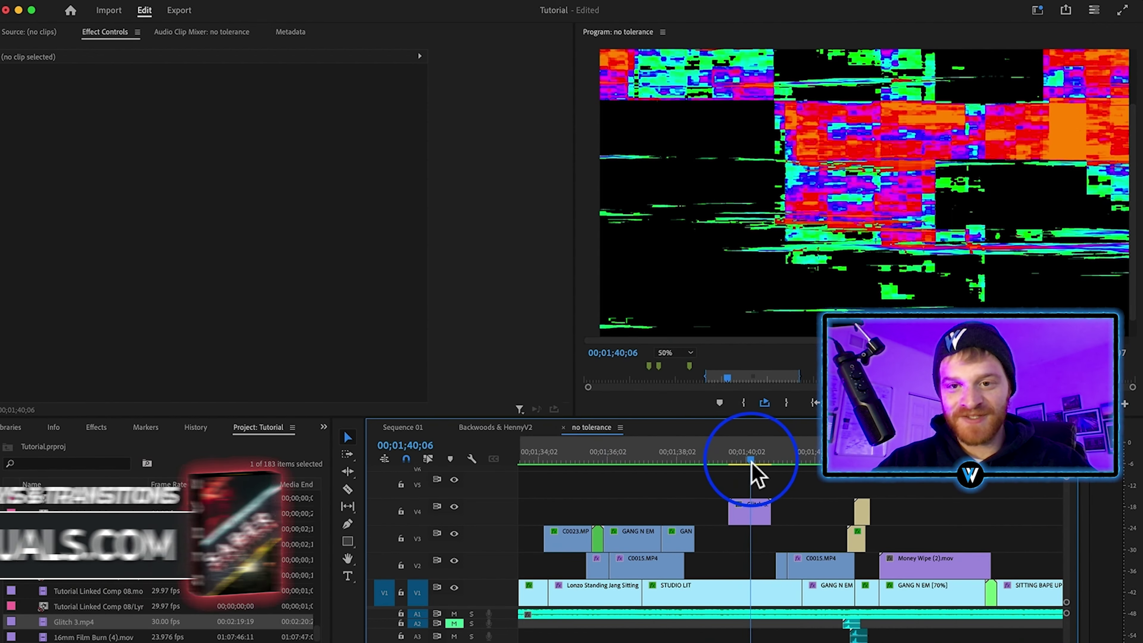
{"action": "left_click", "coordinate": [744, 459]}
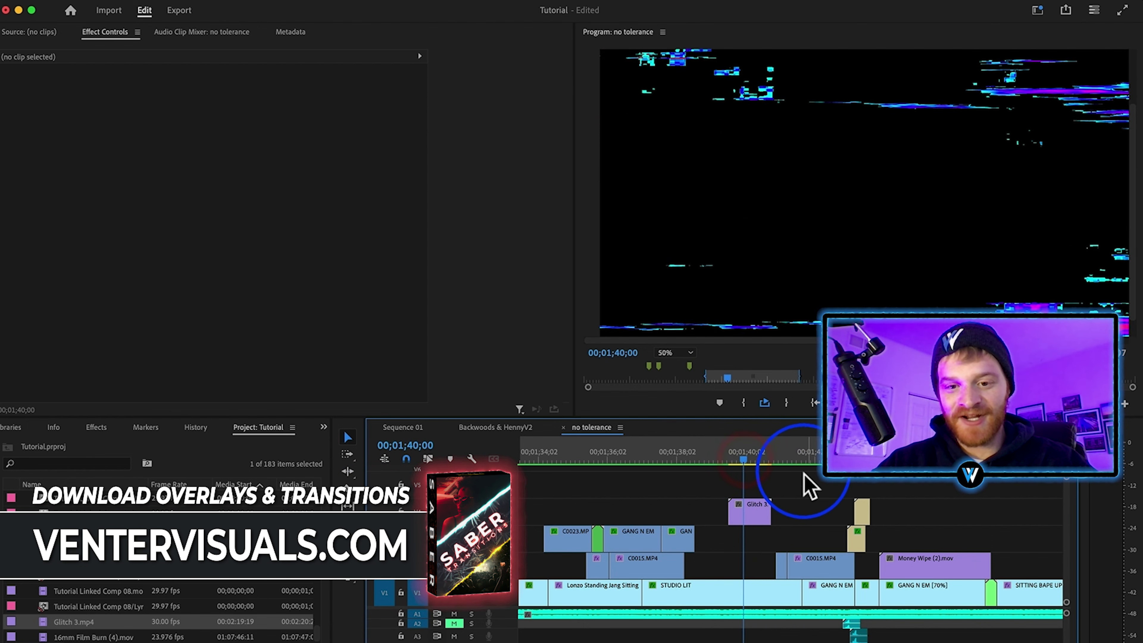
{"action": "mouse_move", "coordinate": [745, 464]}
{"action": "left_mouse_down"}
{"action": "mouse_move", "coordinate": [756, 466]}
{"action": "mouse_move", "coordinate": [747, 464]}
{"action": "left_mouse_up"}
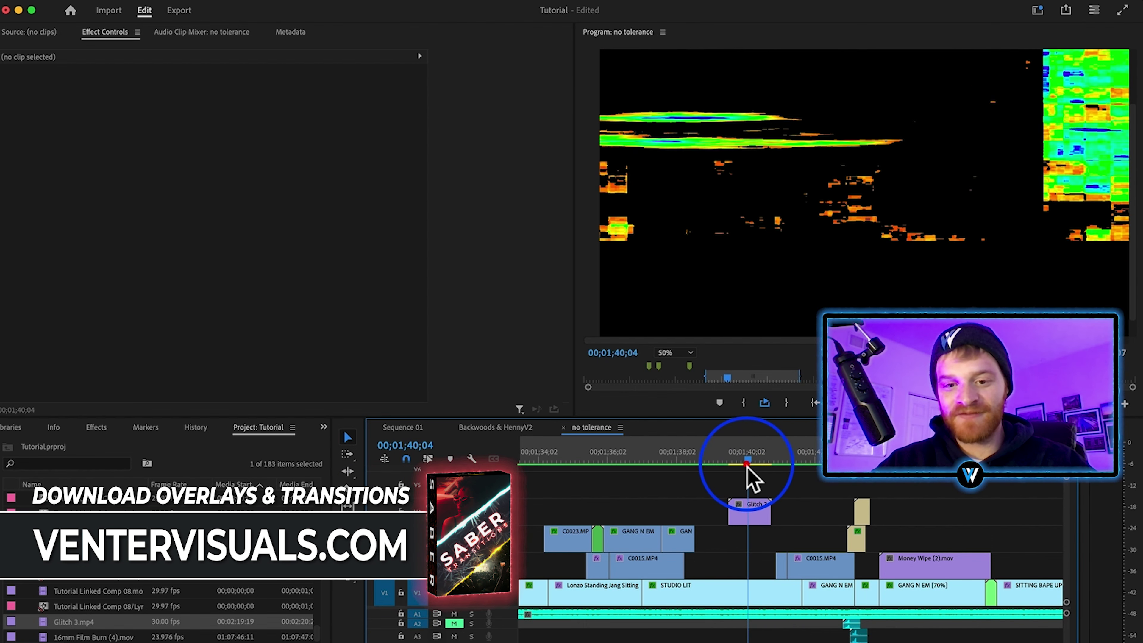
Set the Glitch 3.mp4 clip's blend mode to Screen and move it down to track V3 above the studio shot.
{"action": "left_click", "coordinate": [747, 512]}
{"action": "left_click", "coordinate": [257, 138]}
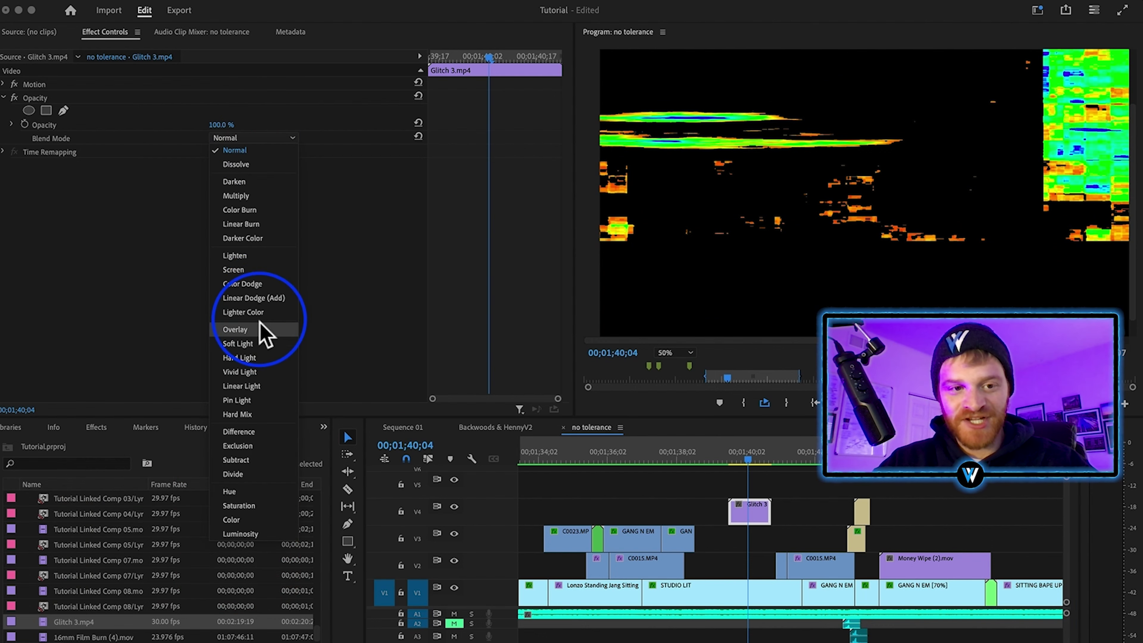
{"action": "left_click", "coordinate": [257, 270]}
{"action": "left_click_drag", "start_coordinate": [746, 462], "coordinate": [764, 465]}
{"action": "scroll", "coordinate": [733, 578], "scroll_direction": "down", "scroll_amount": 3}
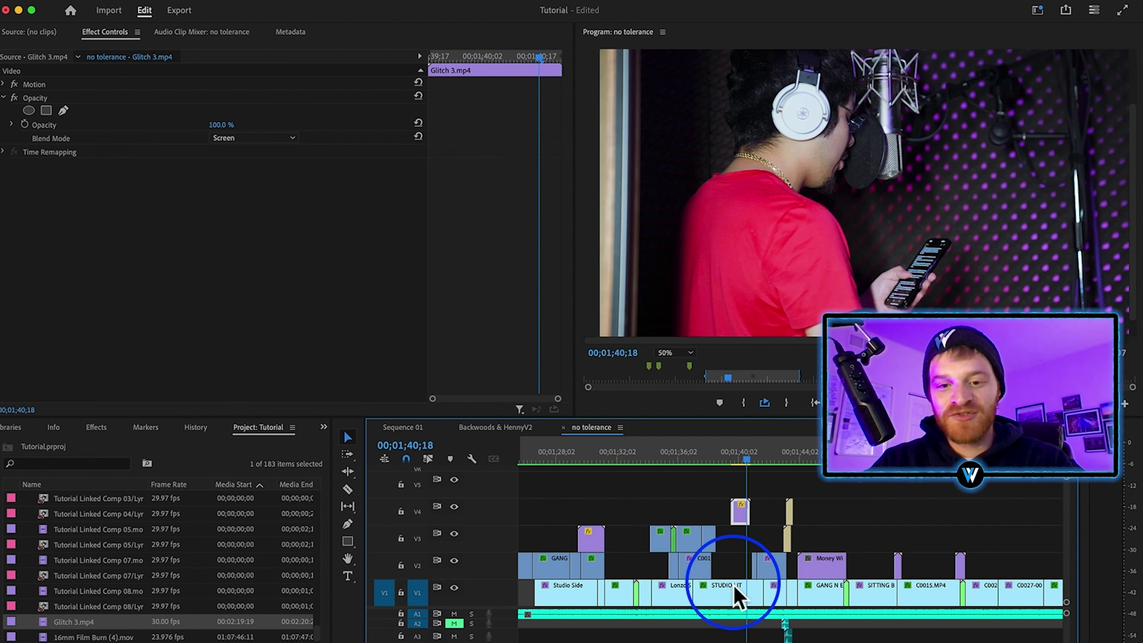
{"action": "left_click_drag", "start_coordinate": [743, 519], "coordinate": [741, 545]}
{"action": "left_click", "coordinate": [740, 462]}
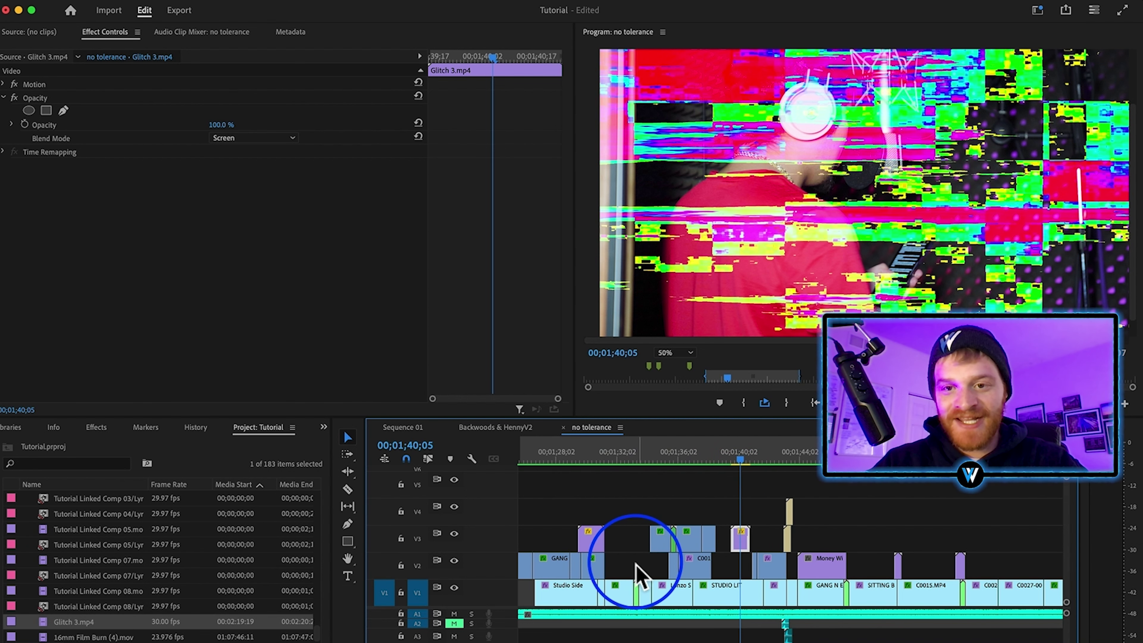
Move the Glitch 3.mp4 clip to track V2 above the Nested Sequence transition after the studio back clip, and scrub through it.
{"action": "scroll", "coordinate": [636, 566], "scroll_direction": "up", "scroll_amount": 5}
{"action": "mouse_move", "coordinate": [624, 461]}
{"action": "left_mouse_down"}
{"action": "mouse_move", "coordinate": [650, 460]}
{"action": "mouse_move", "coordinate": [614, 460]}
{"action": "mouse_move", "coordinate": [657, 470]}
{"action": "mouse_move", "coordinate": [615, 470]}
{"action": "left_mouse_up"}
{"action": "scroll", "coordinate": [649, 556], "scroll_direction": "down", "scroll_amount": 3}
{"action": "left_click_drag", "start_coordinate": [788, 544], "coordinate": [721, 581]}
{"action": "scroll", "coordinate": [648, 565], "scroll_direction": "up", "scroll_amount": 3}
{"action": "left_click_drag", "start_coordinate": [652, 455], "coordinate": [668, 459]}
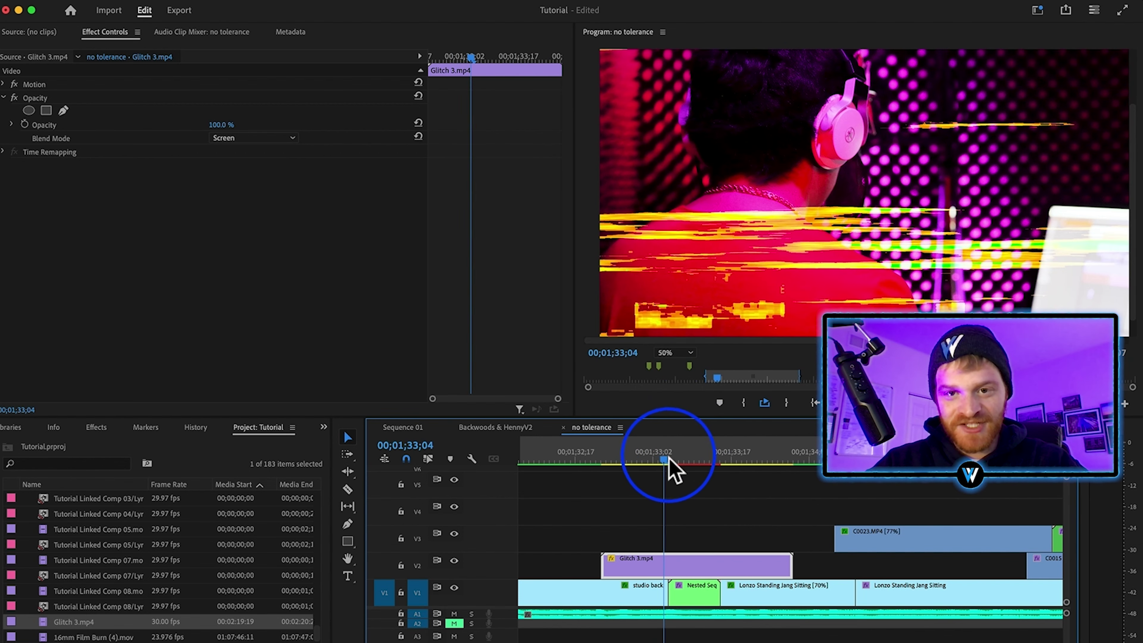
Mark an In point on the timeline shortly before the Glitch 3.mp4 overlay.
{"action": "scroll", "coordinate": [680, 471], "scroll_direction": "down", "scroll_amount": 3}
{"action": "left_click", "coordinate": [710, 576]}
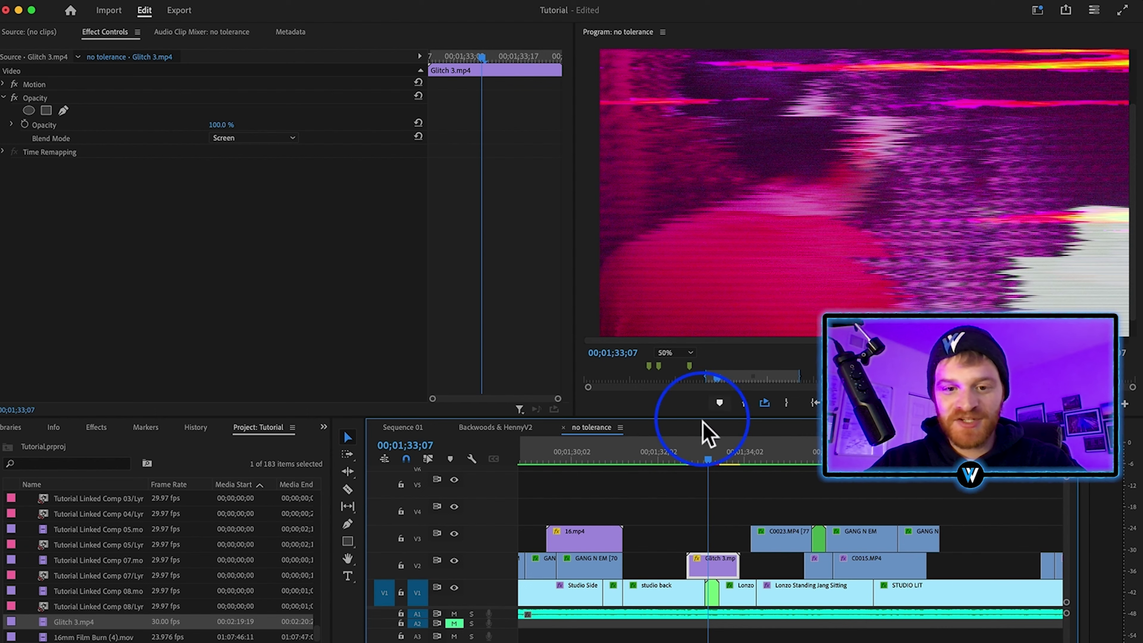
{"action": "left_click", "coordinate": [649, 456]}
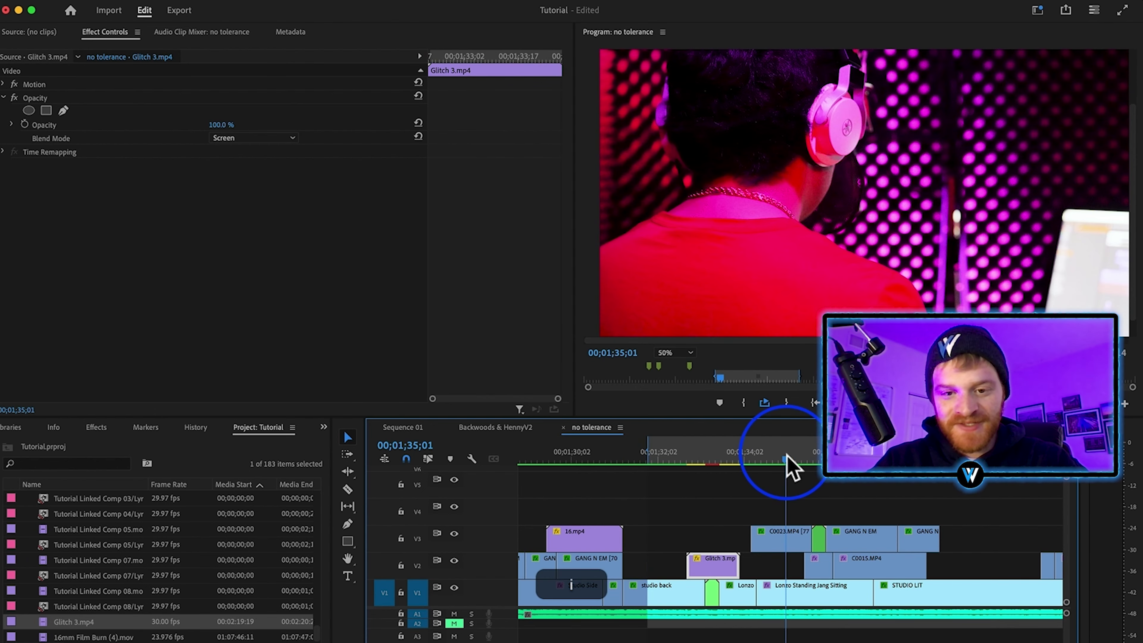